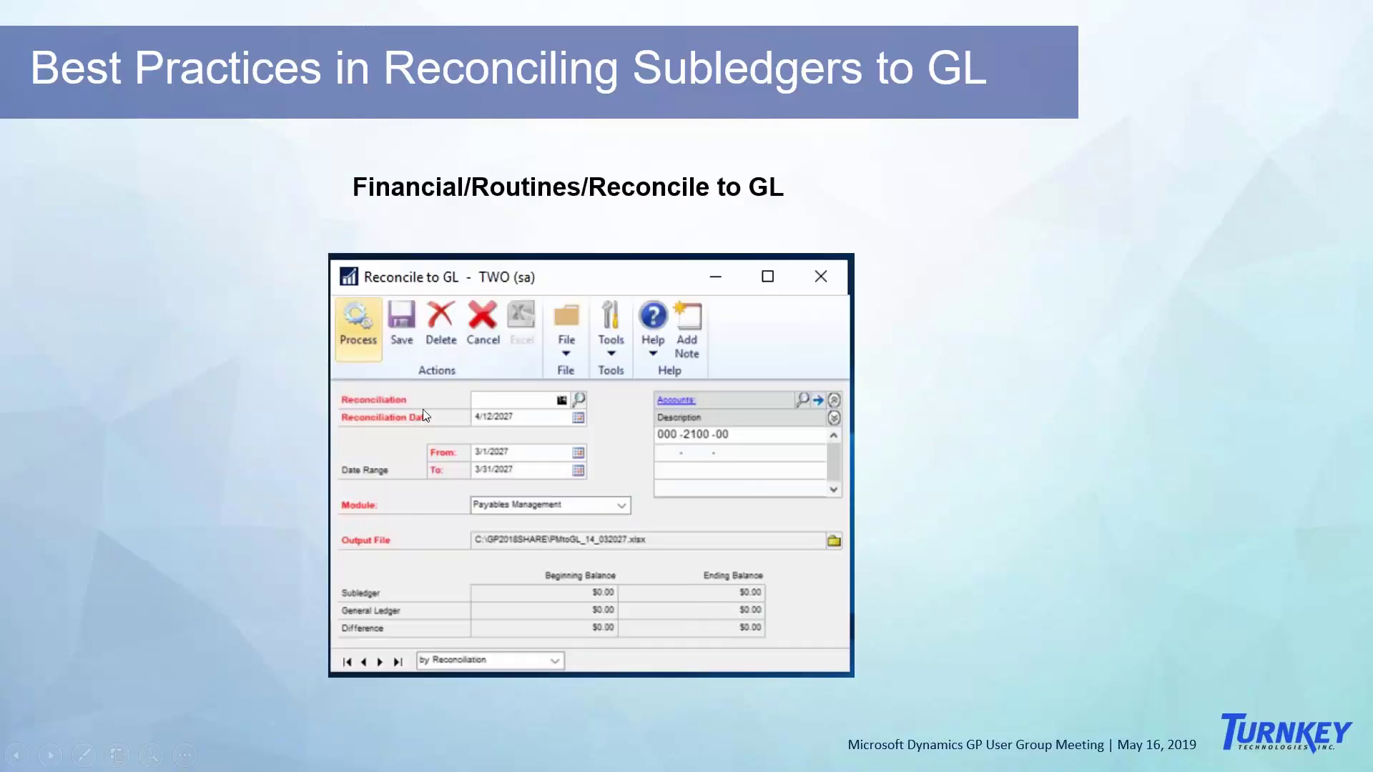
- Advance the slide show to the slide showing the reconciliation spreadsheet
left_click(1181, 550)
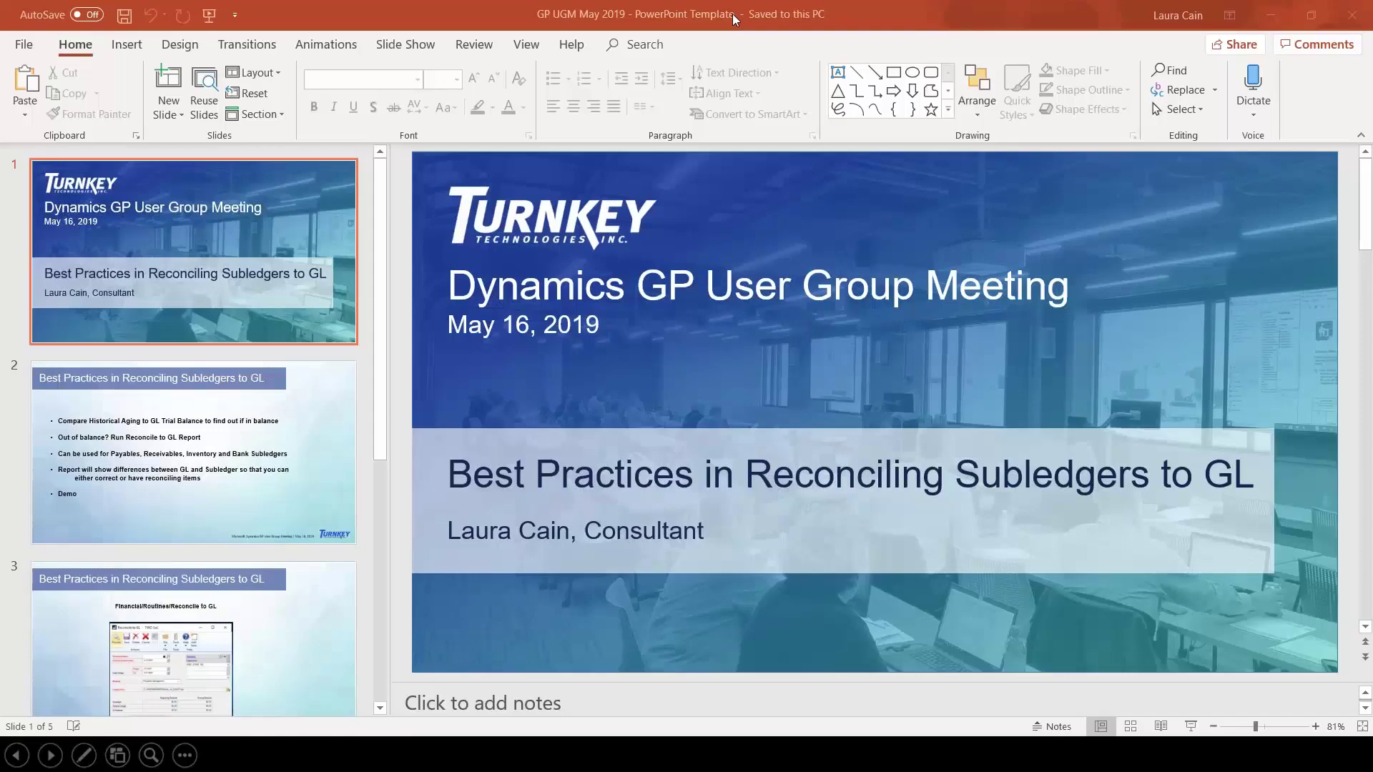
- Minimize PowerPoint and bring up Dynamics GP's Financial area page
left_click(1271, 13)
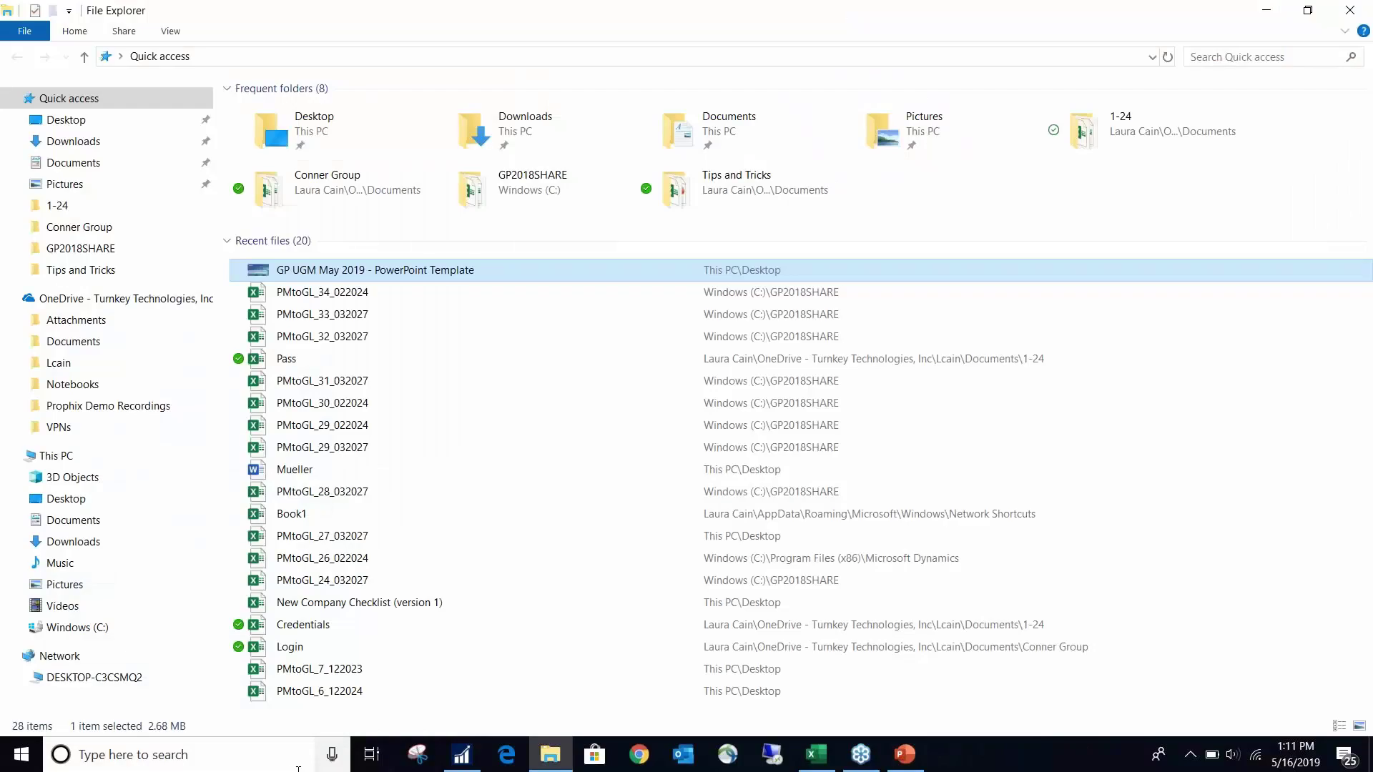
left_click(421, 757)
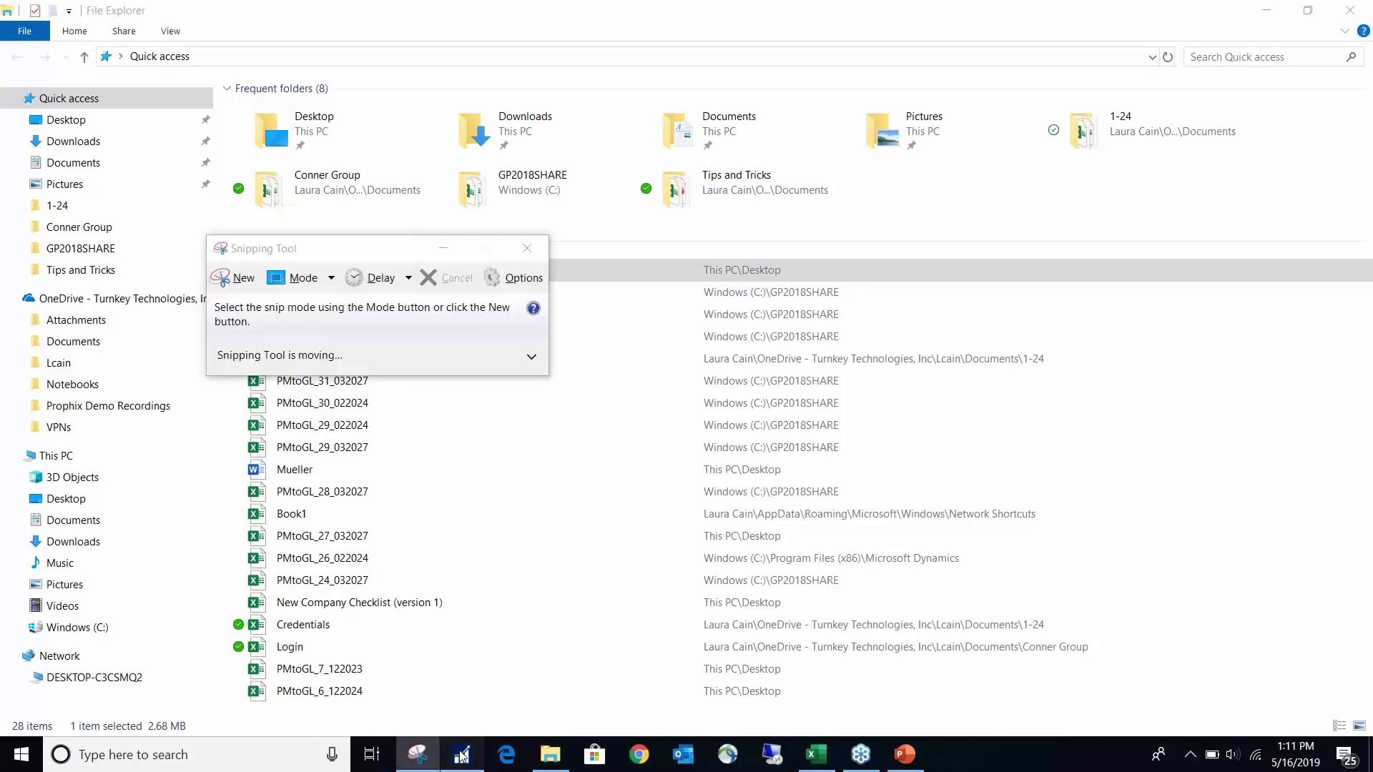
left_click(462, 757)
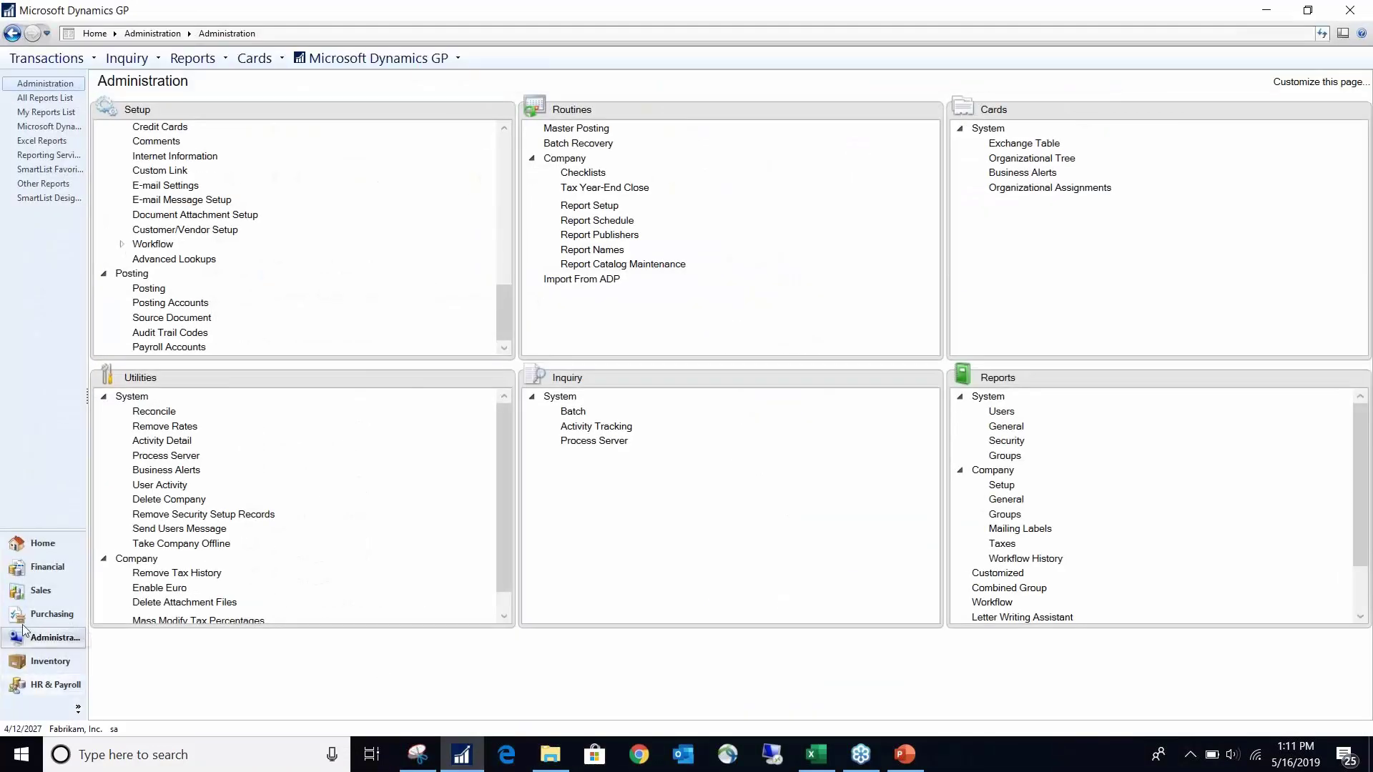
left_click(54, 571)
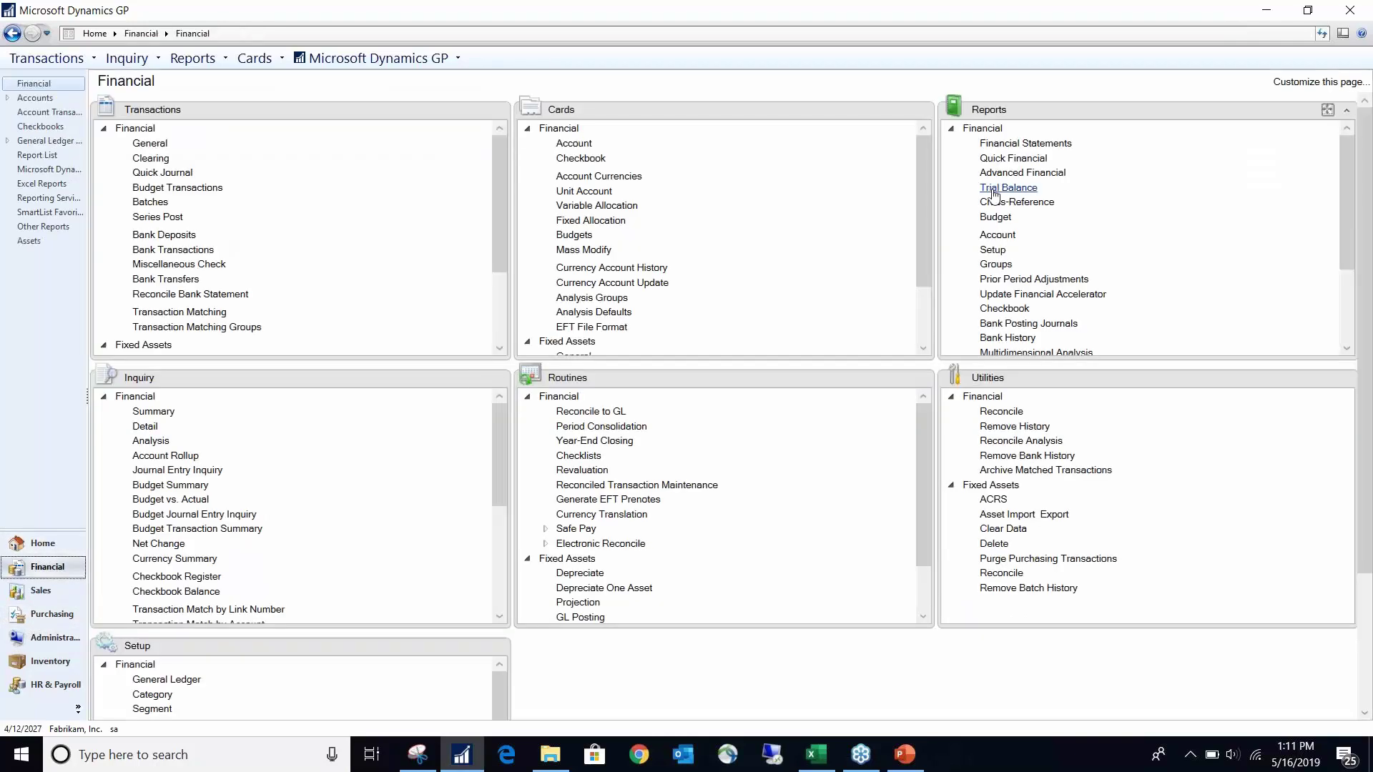
- Open the report options for the Summary trial balance's 'demo' option
left_click(1005, 188)
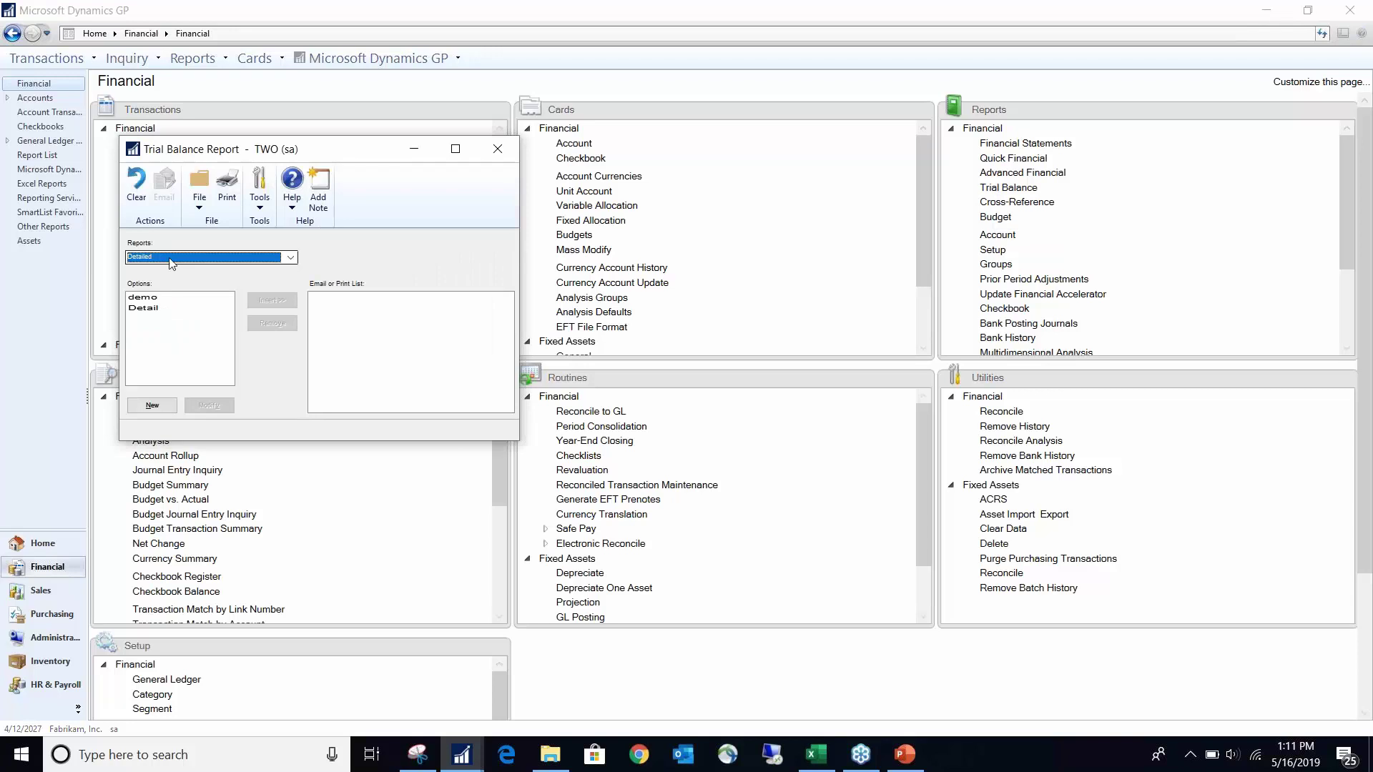
left_click(207, 257)
left_click(154, 279)
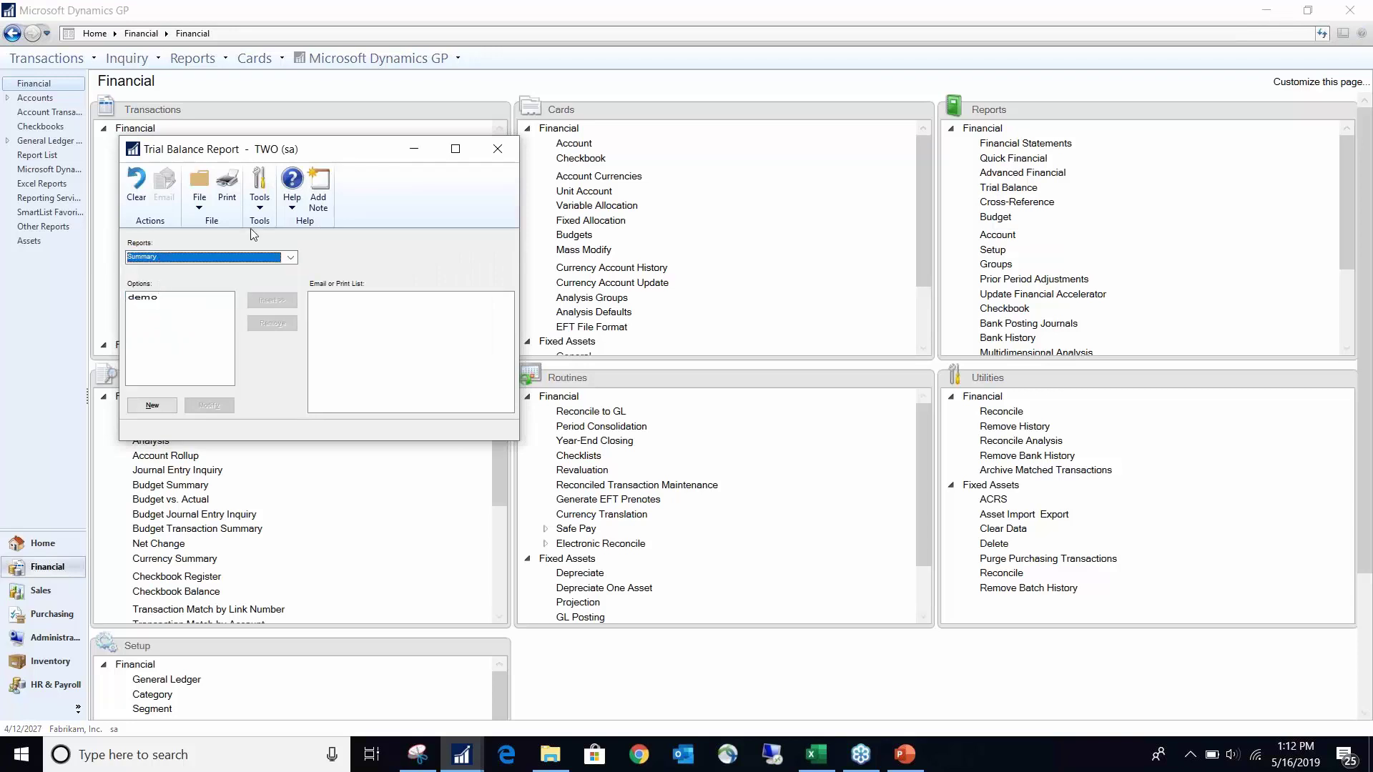
left_click(142, 299)
left_click(209, 406)
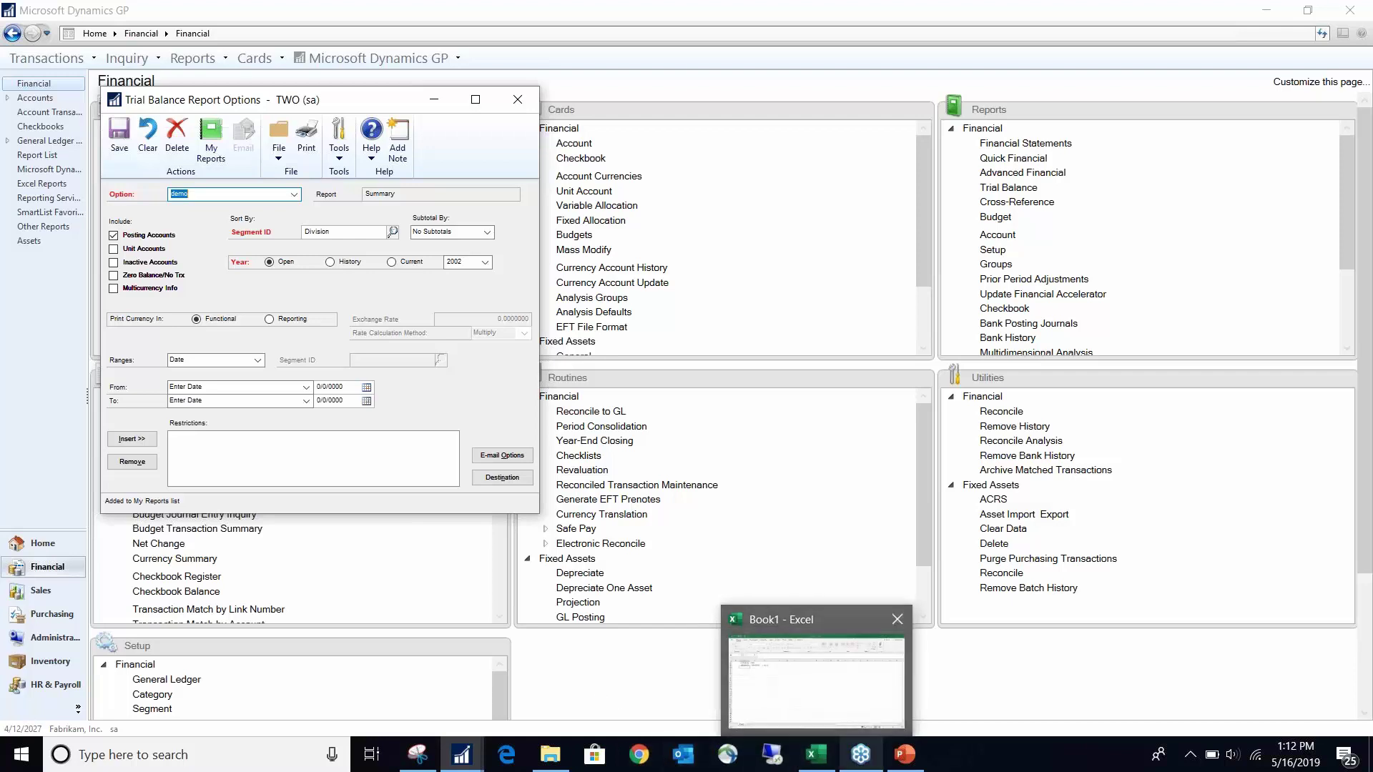
left_click(816, 680)
key("alt+Tab")
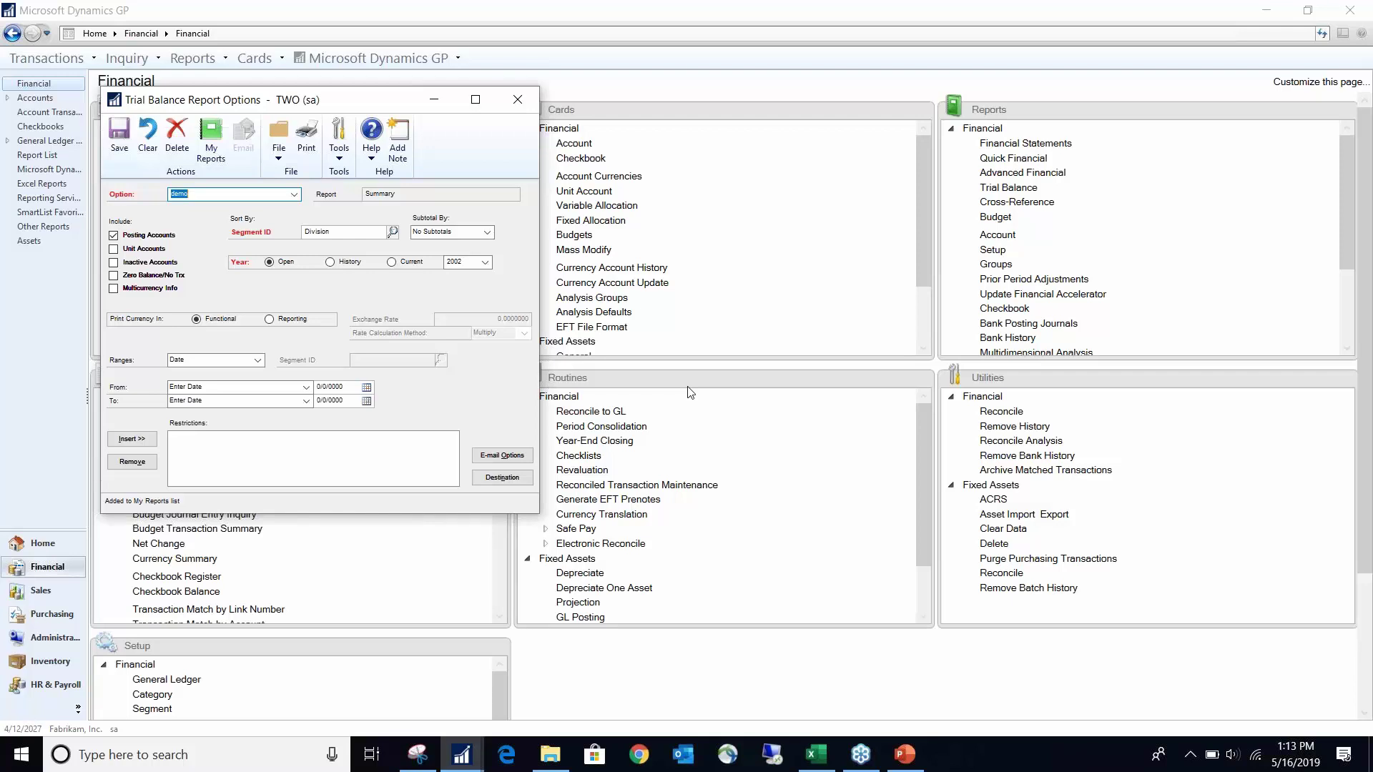
key("super+p")
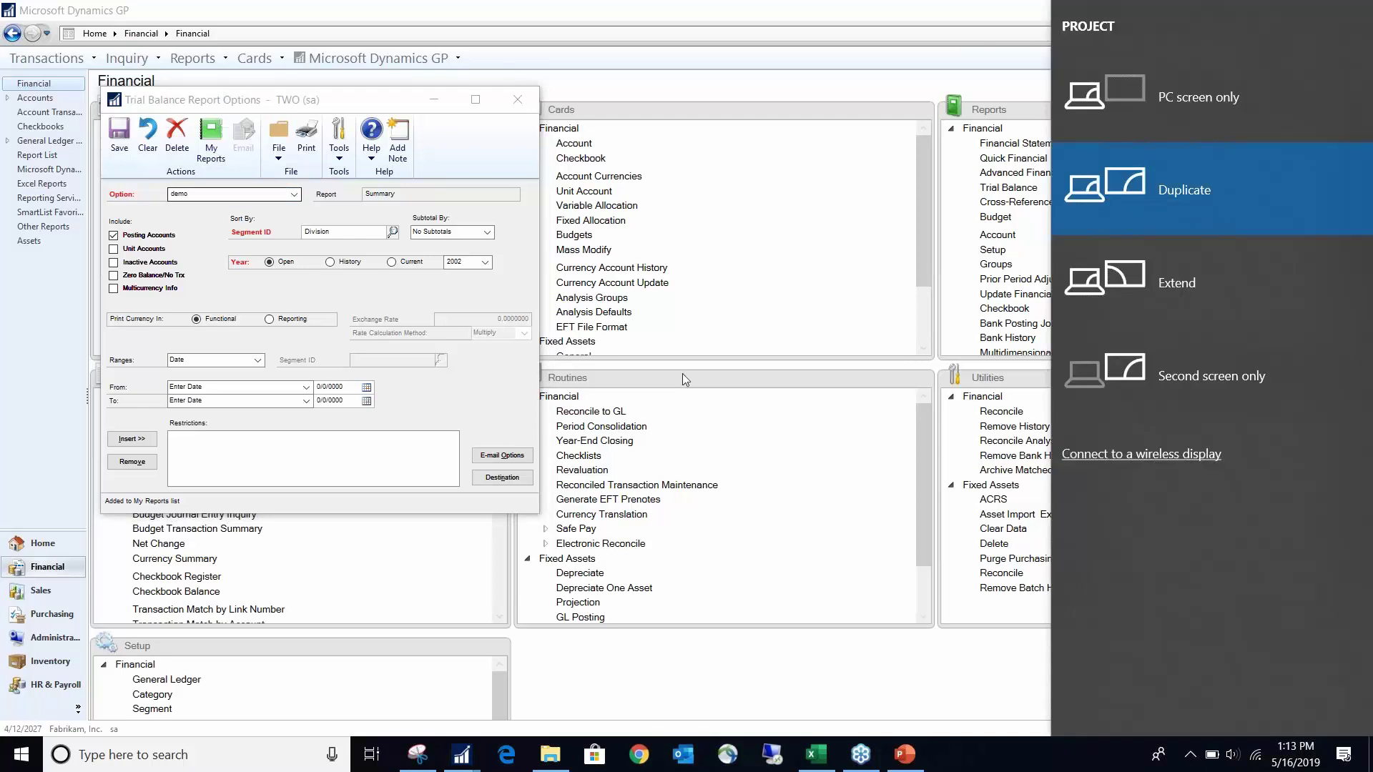
left_click(844, 28)
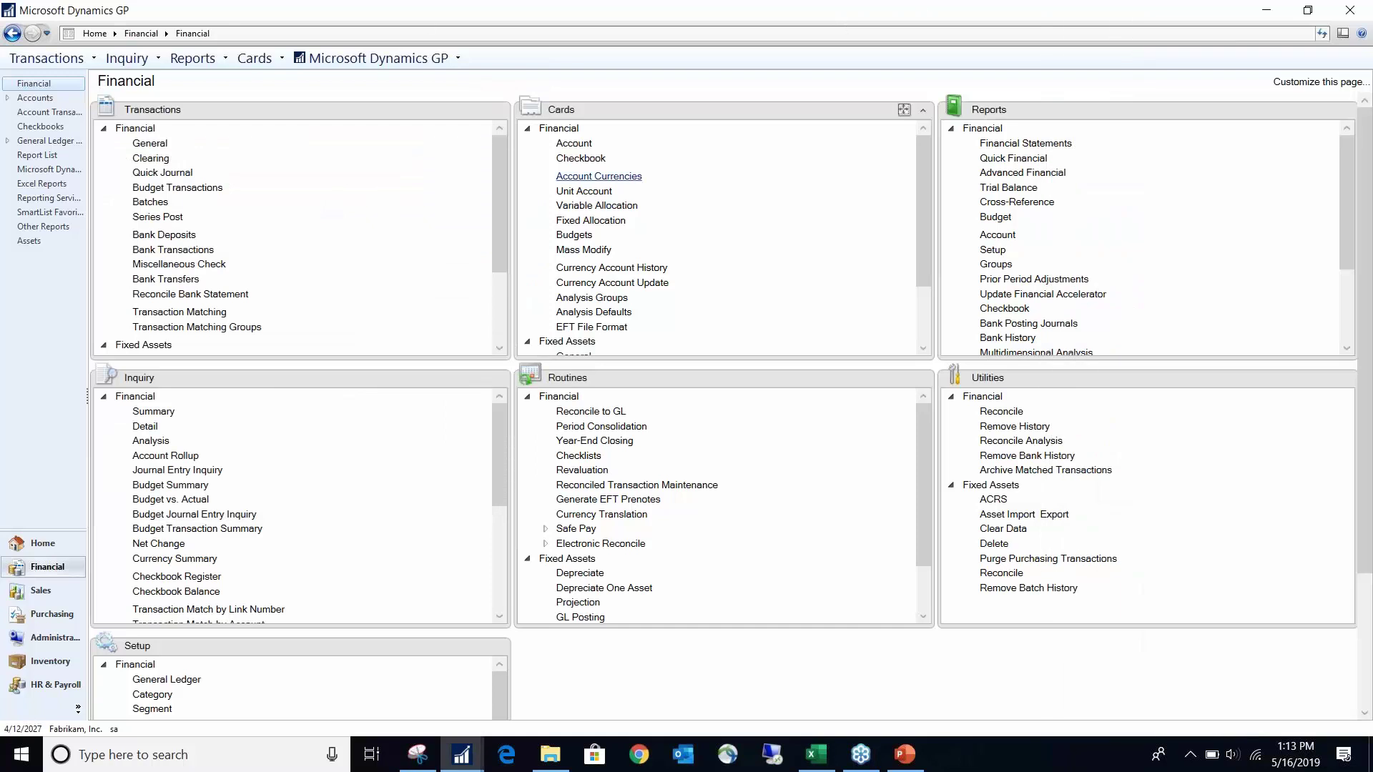
- Close the demo trial balance options and reopen the Trial Balance window
left_click(463, 760)
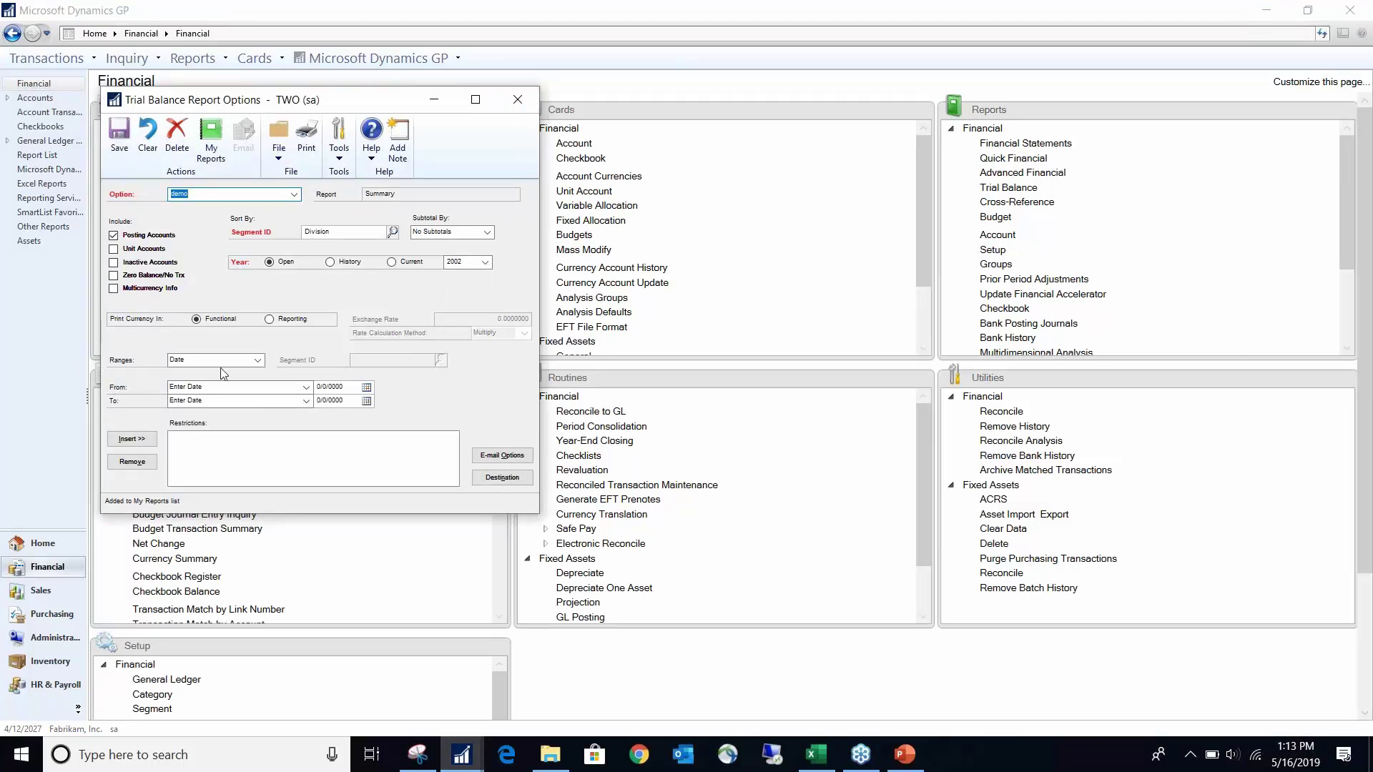
left_click(505, 105)
left_click(1008, 188)
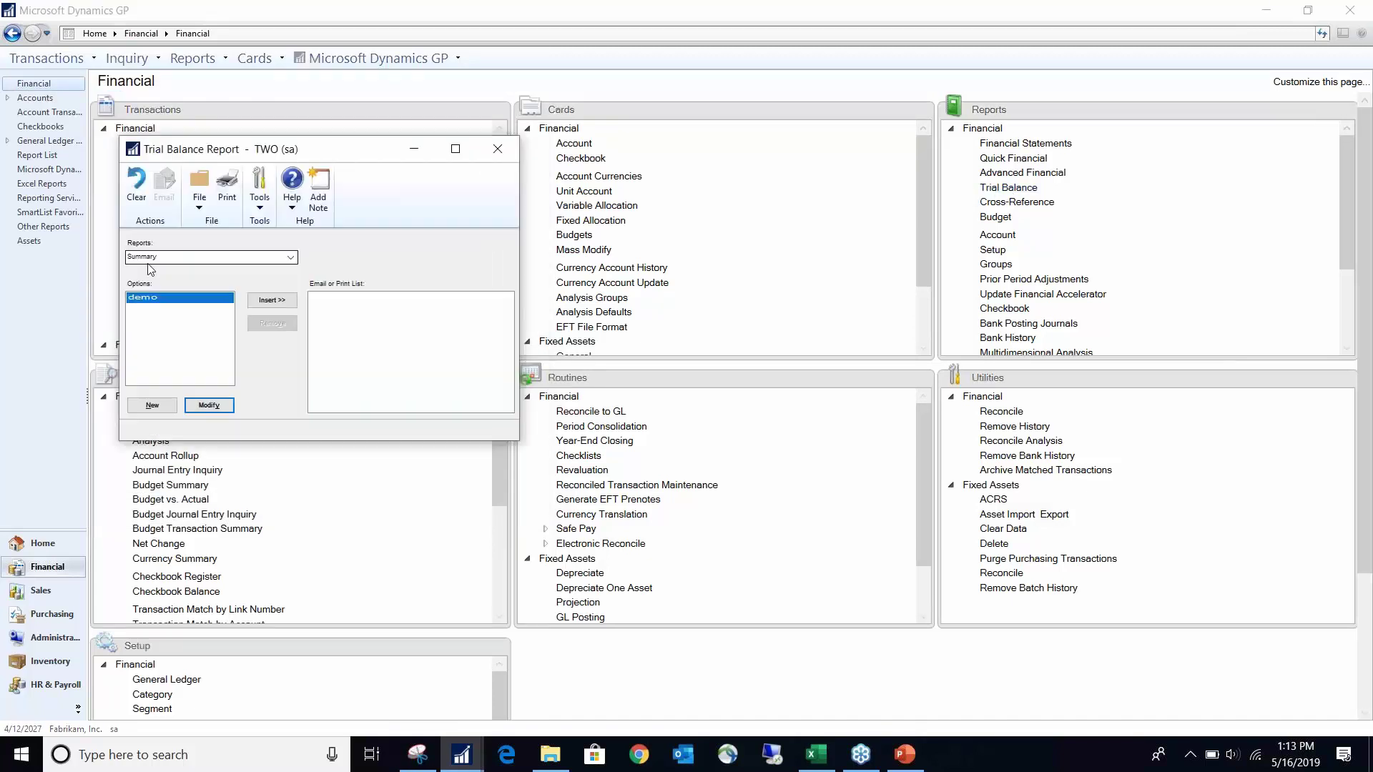
- Print the Detailed trial balance's 'Detail' option to screen for account 000-2100-00, February 2024
left_click(150, 258)
left_click(148, 291)
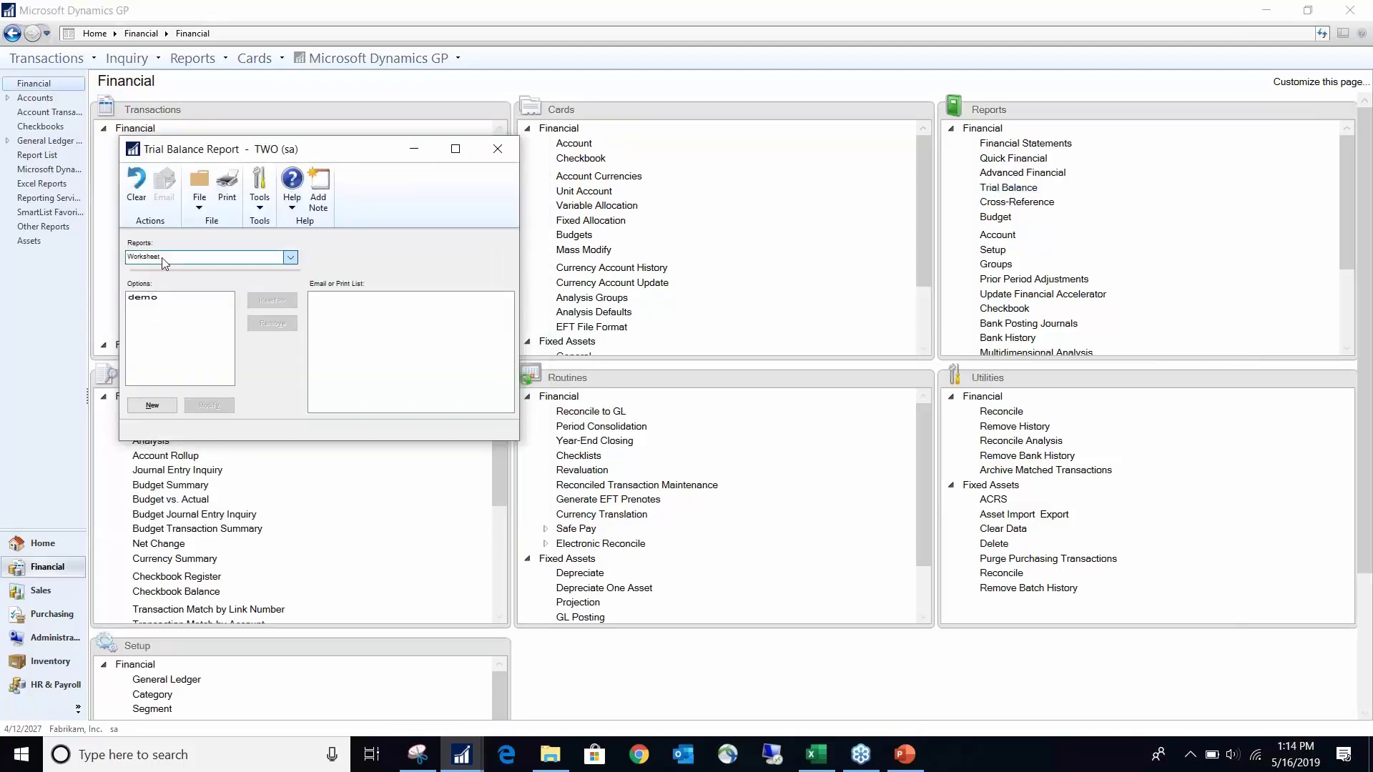
left_click(161, 258)
left_click(152, 277)
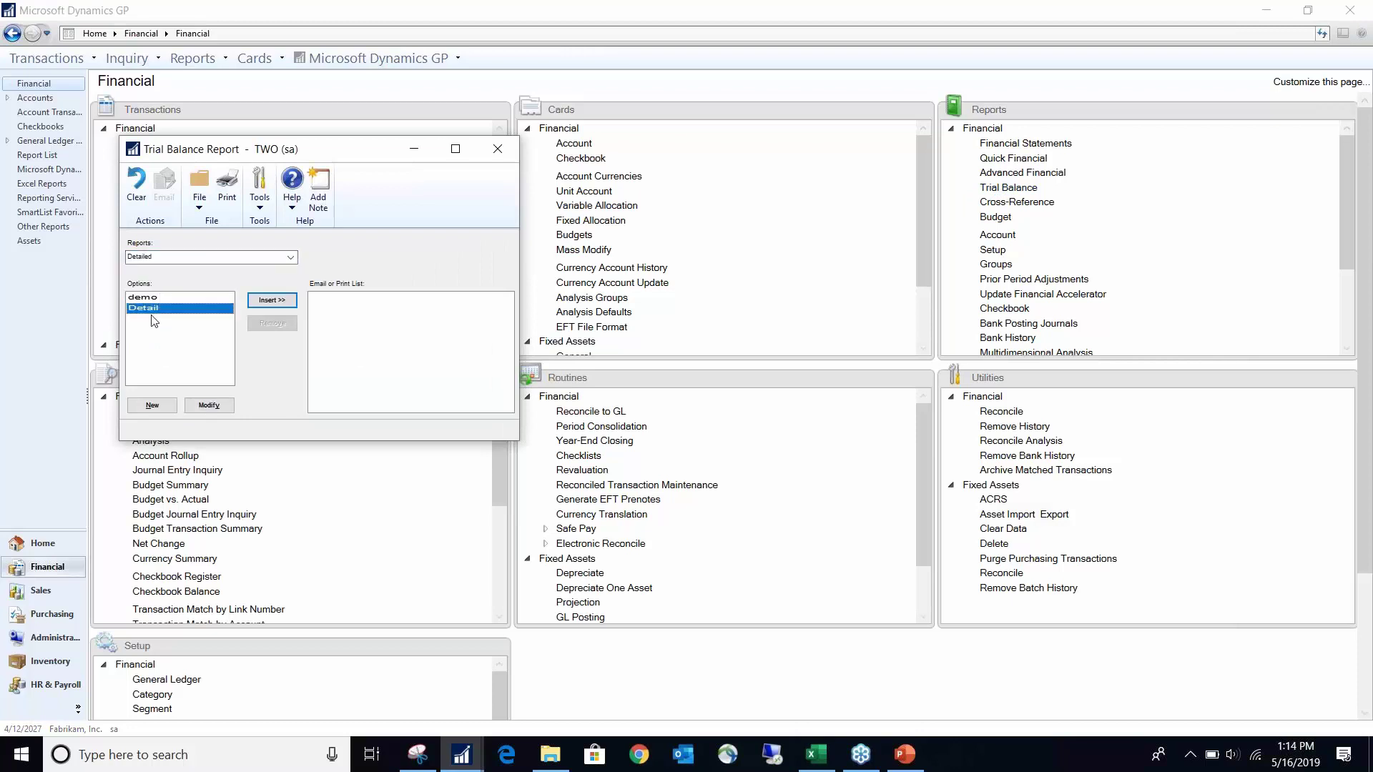
left_click(209, 405)
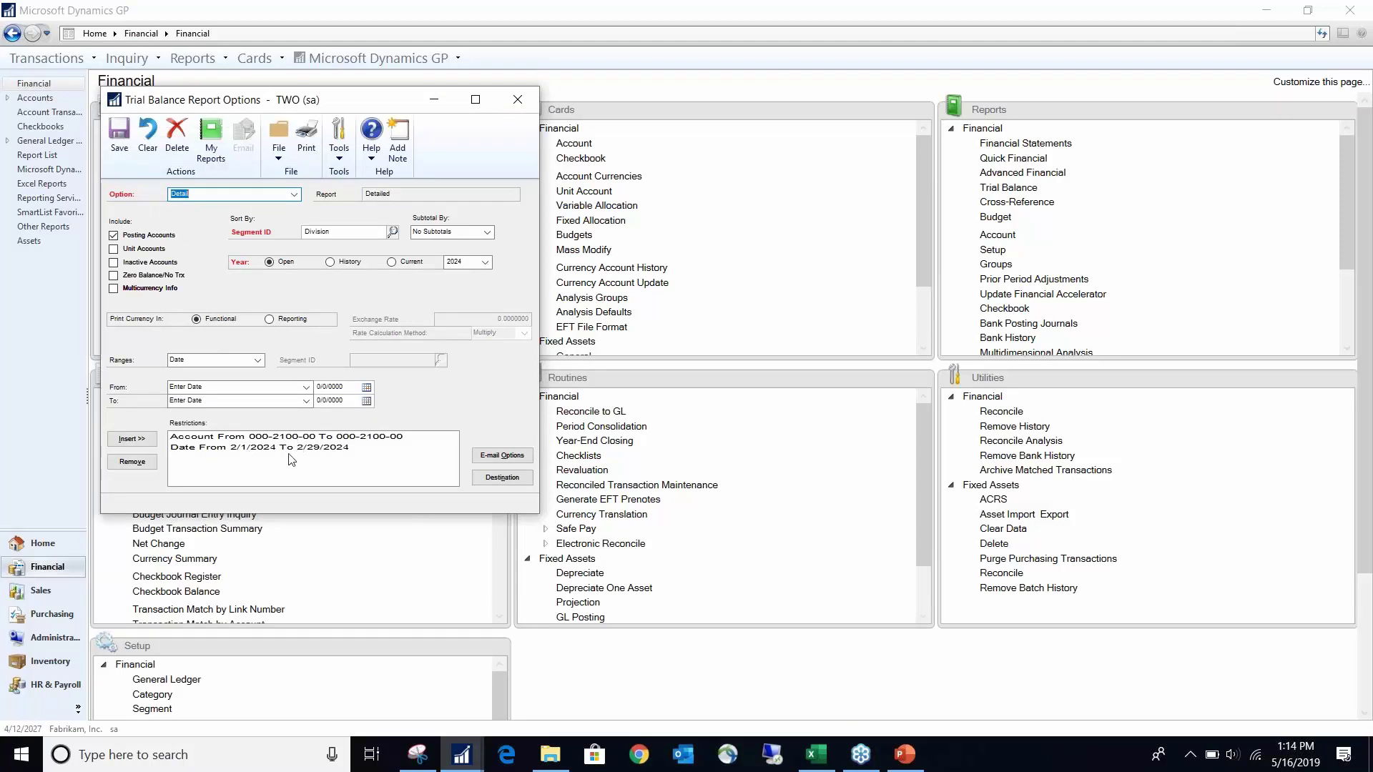
left_click(318, 150)
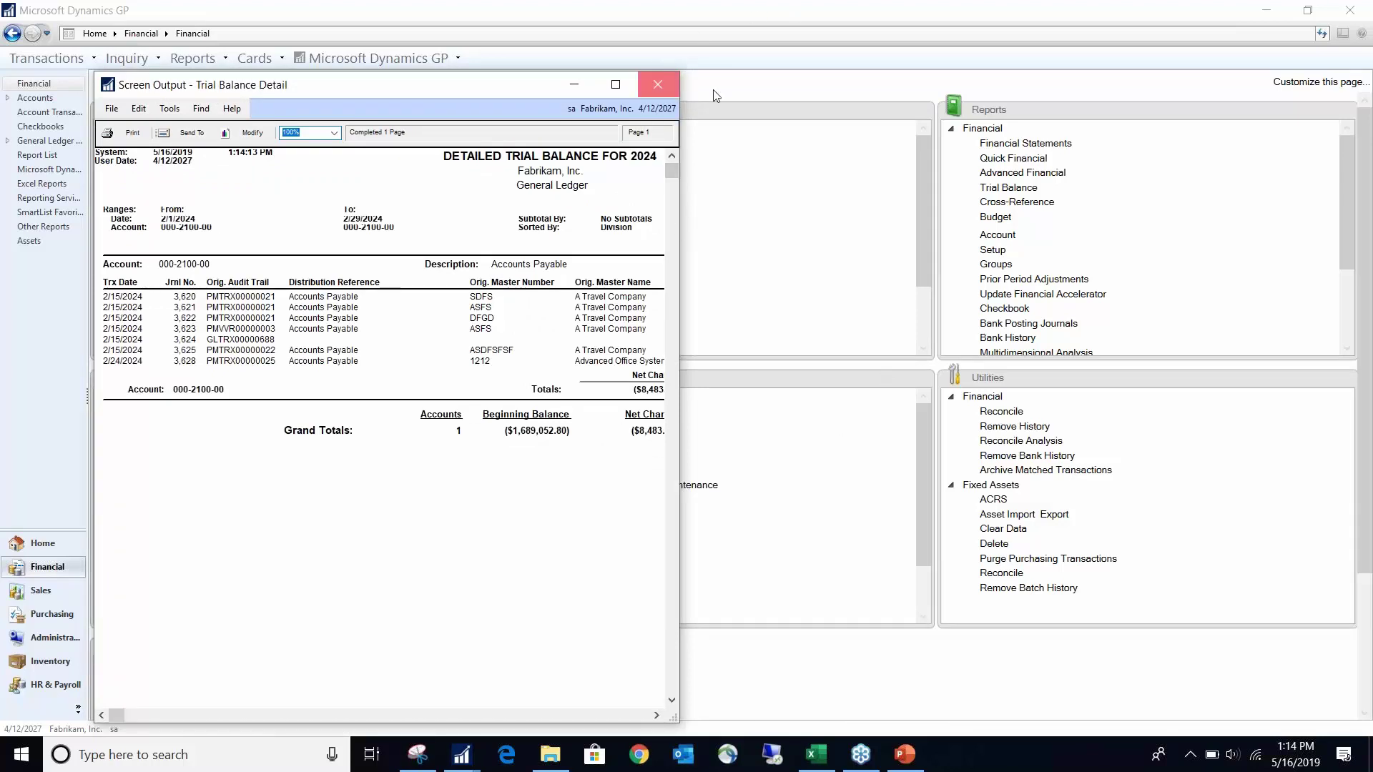
- Close the trial balance preview and open Reconcile to GL for Payables account 000-2100-00
left_click(657, 84)
left_click(52, 619)
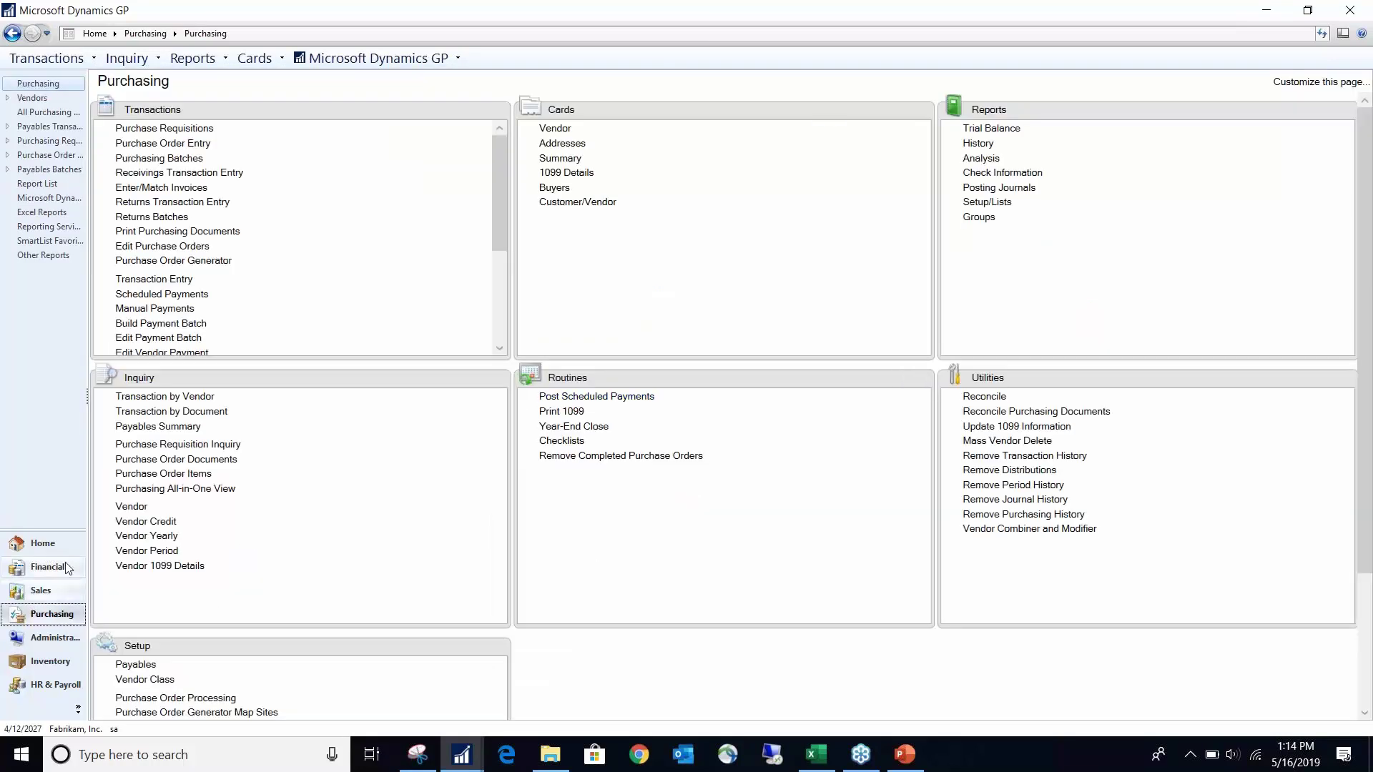
left_click(48, 567)
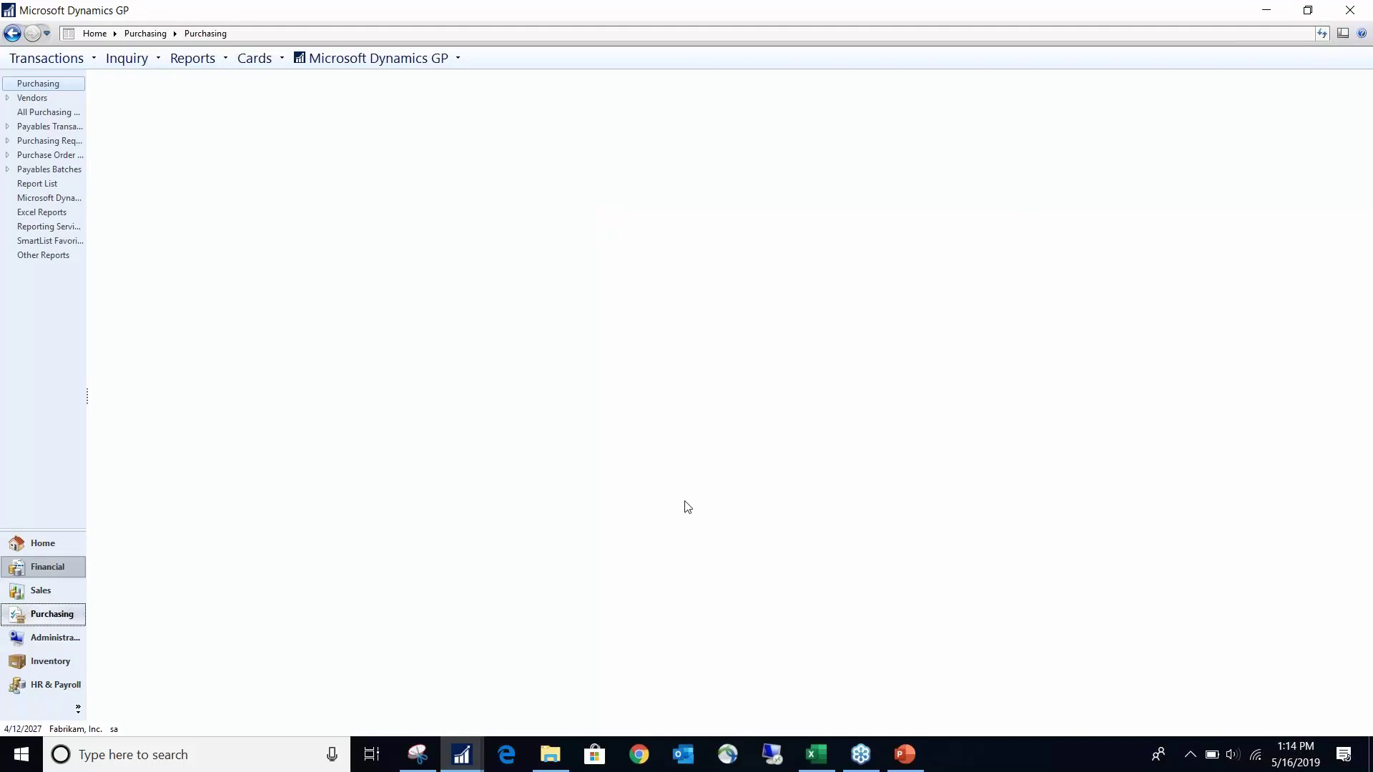
left_click(591, 411)
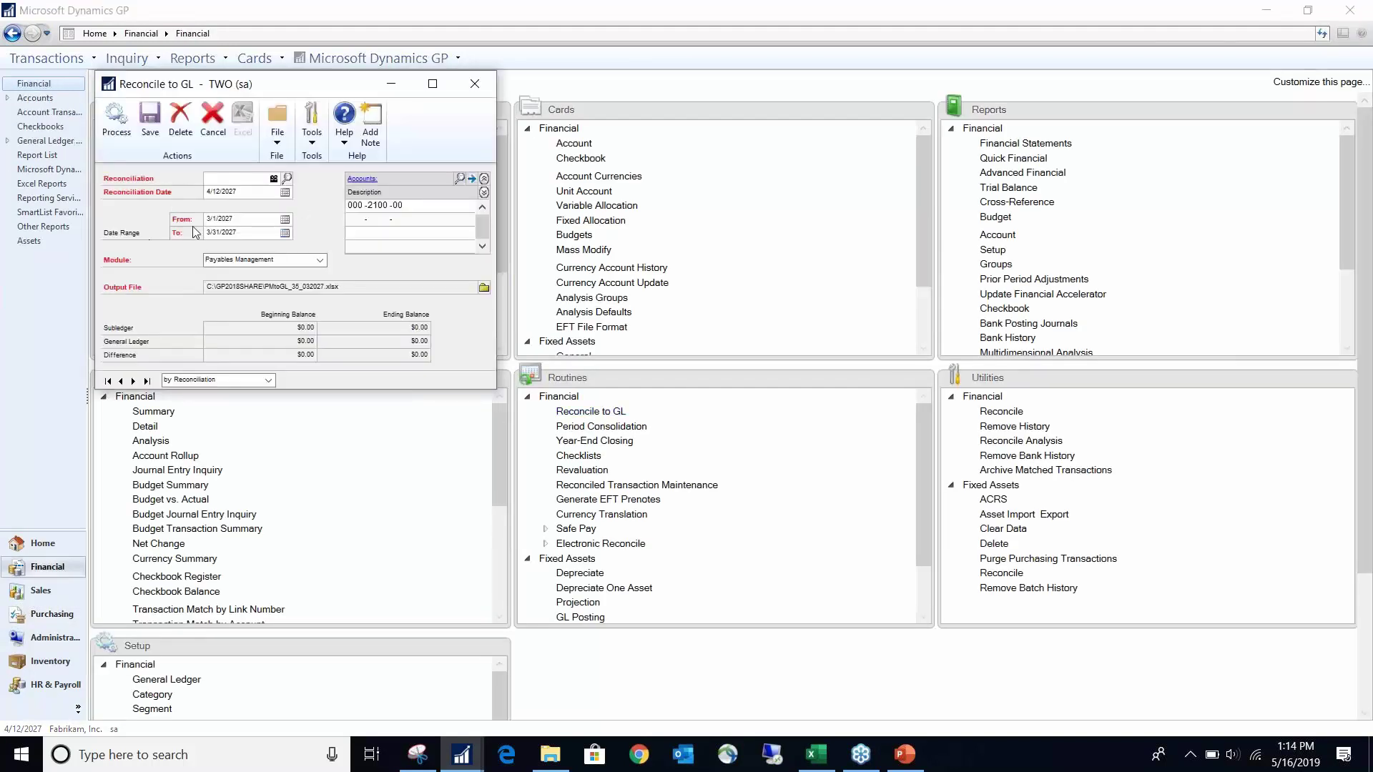
- Keep reconciliation date 4/12/2027 and the default output file, then process the March 2027 reconciliation
left_click(285, 194)
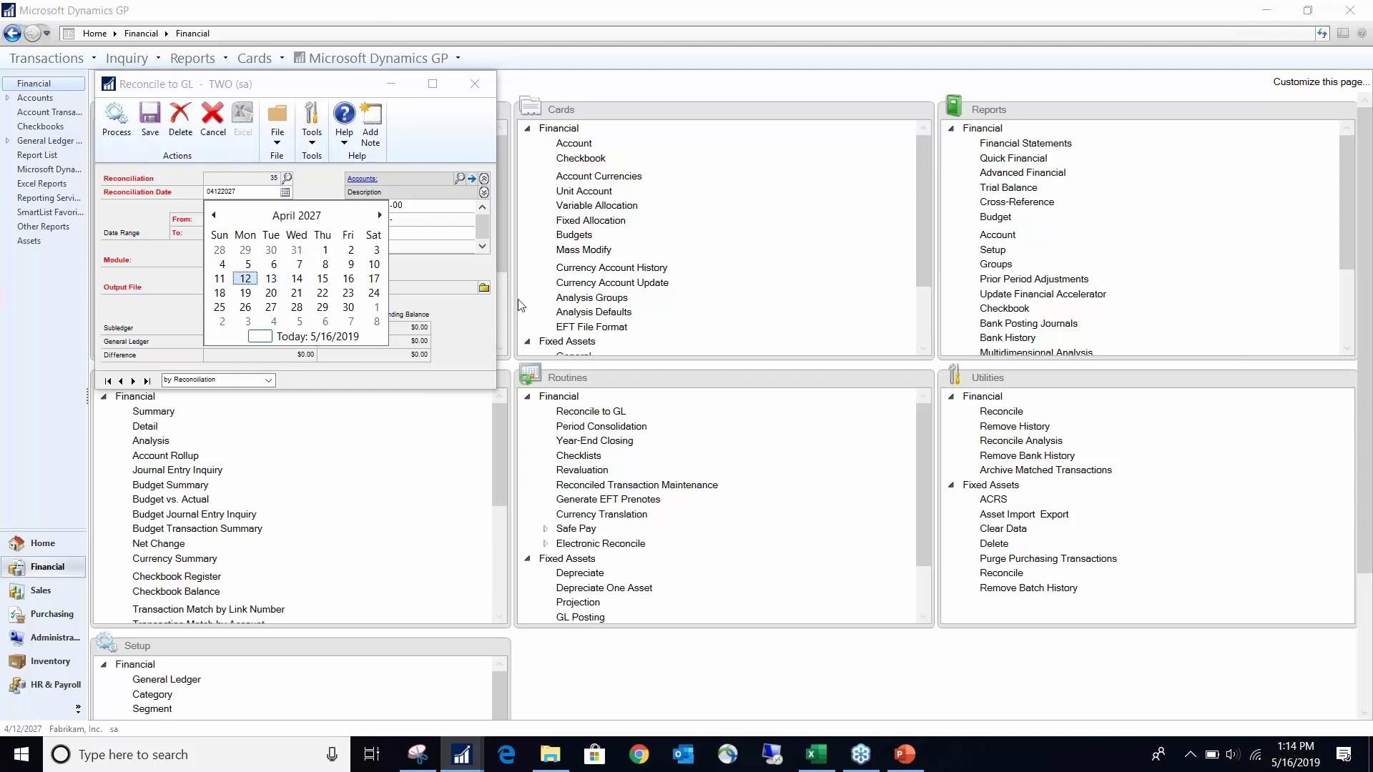
left_click(456, 336)
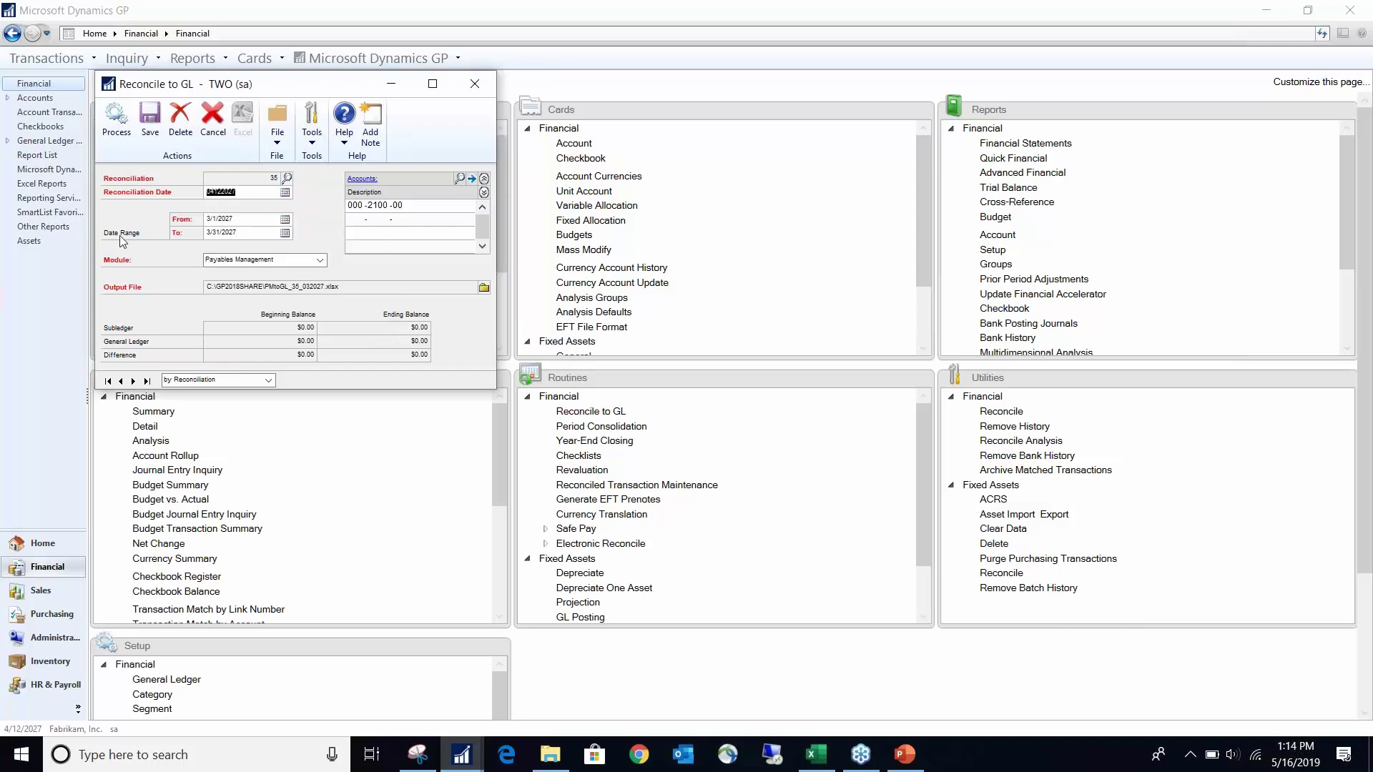
left_click(484, 289)
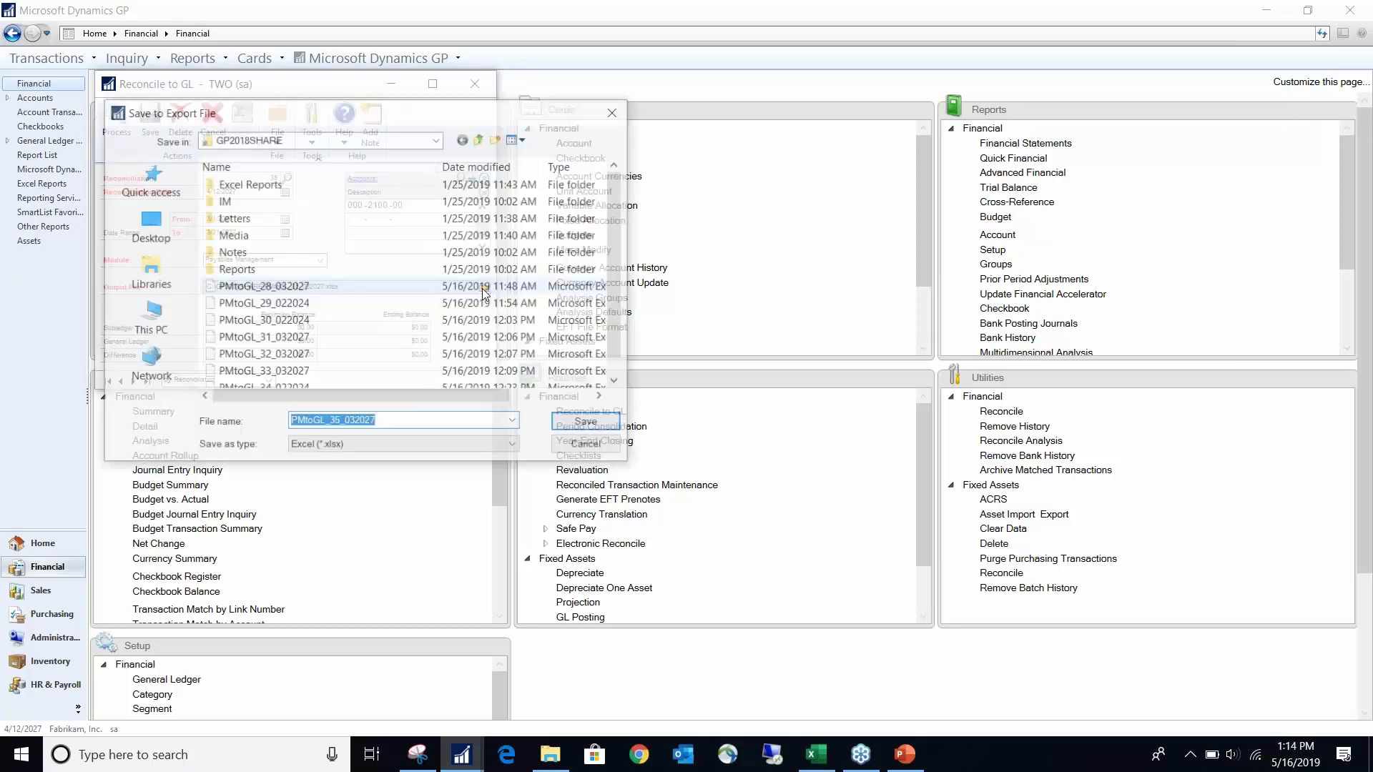
left_click(588, 446)
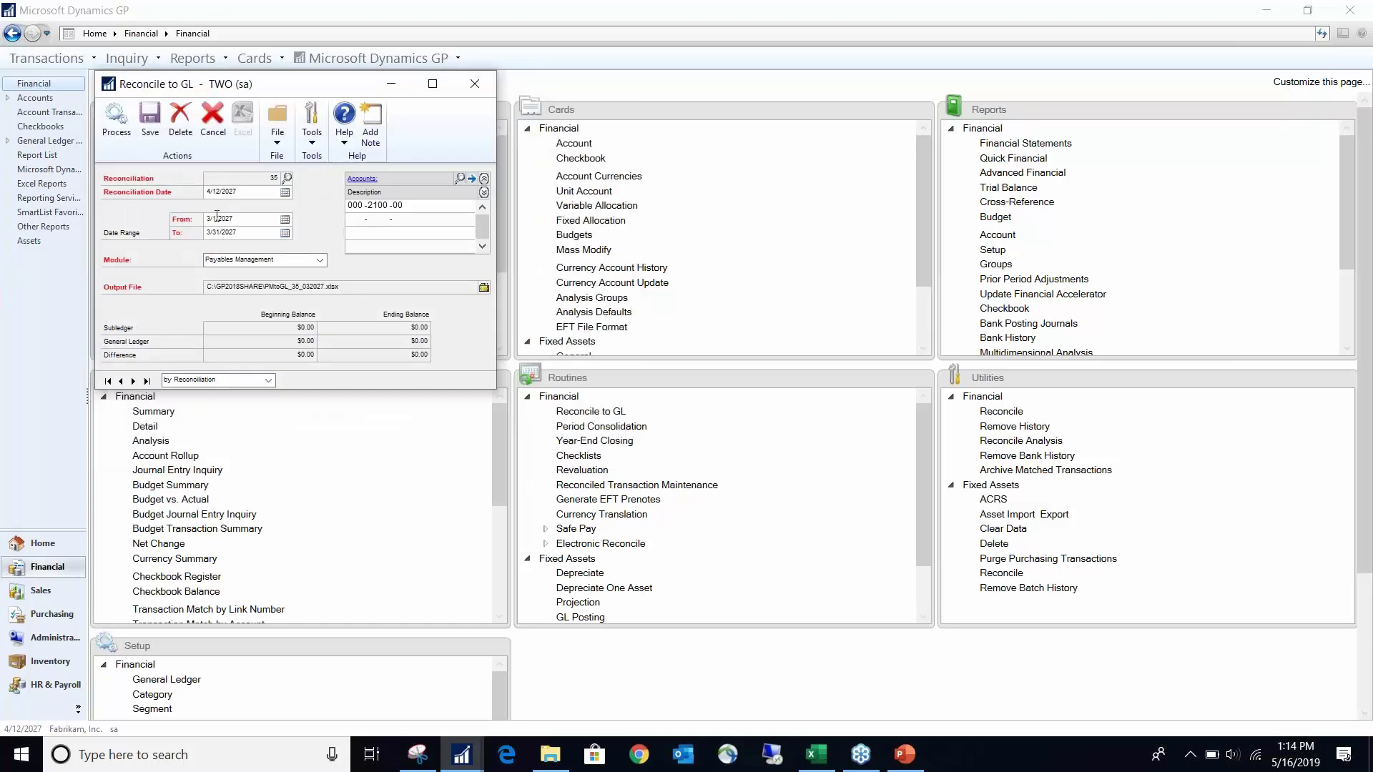
left_click(114, 123)
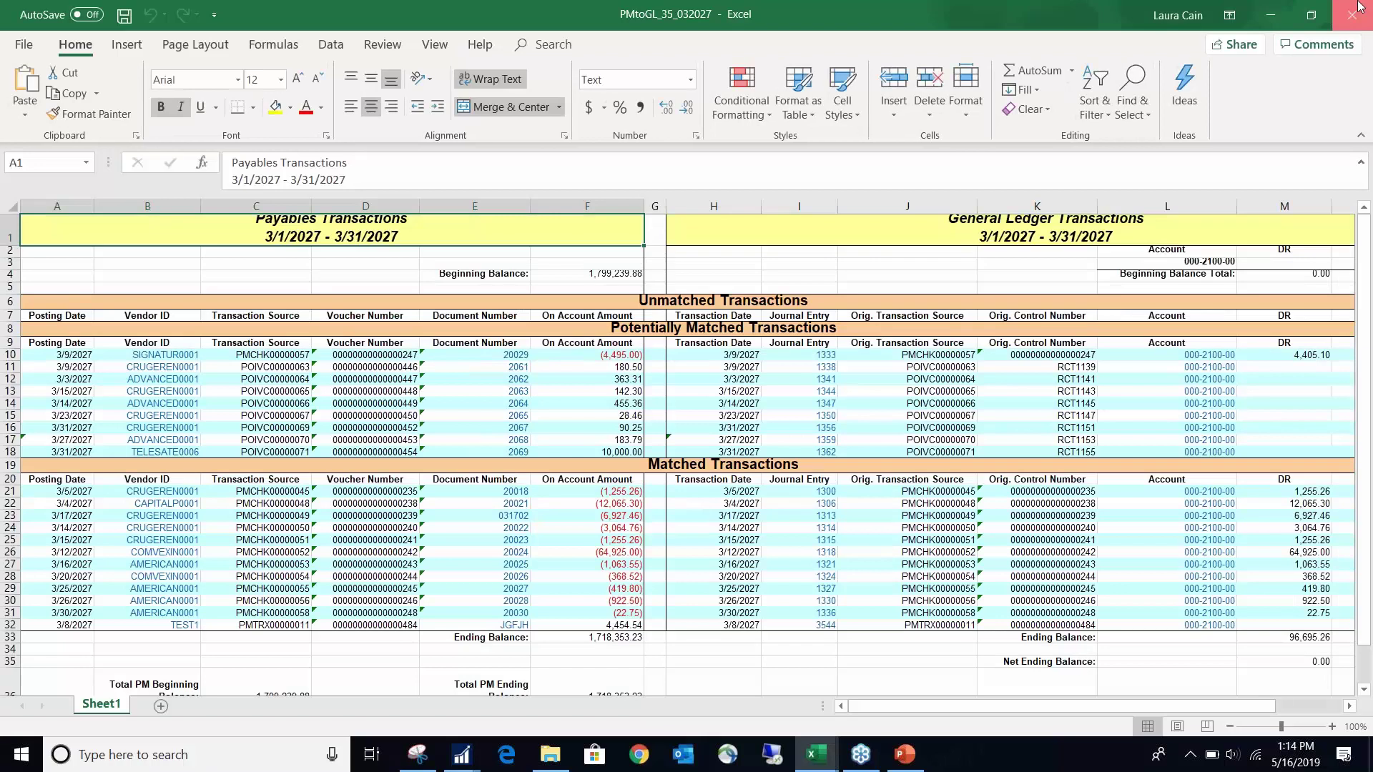
- Close the Excel workbook and restart the Reconcile to GL window
left_click(1354, 13)
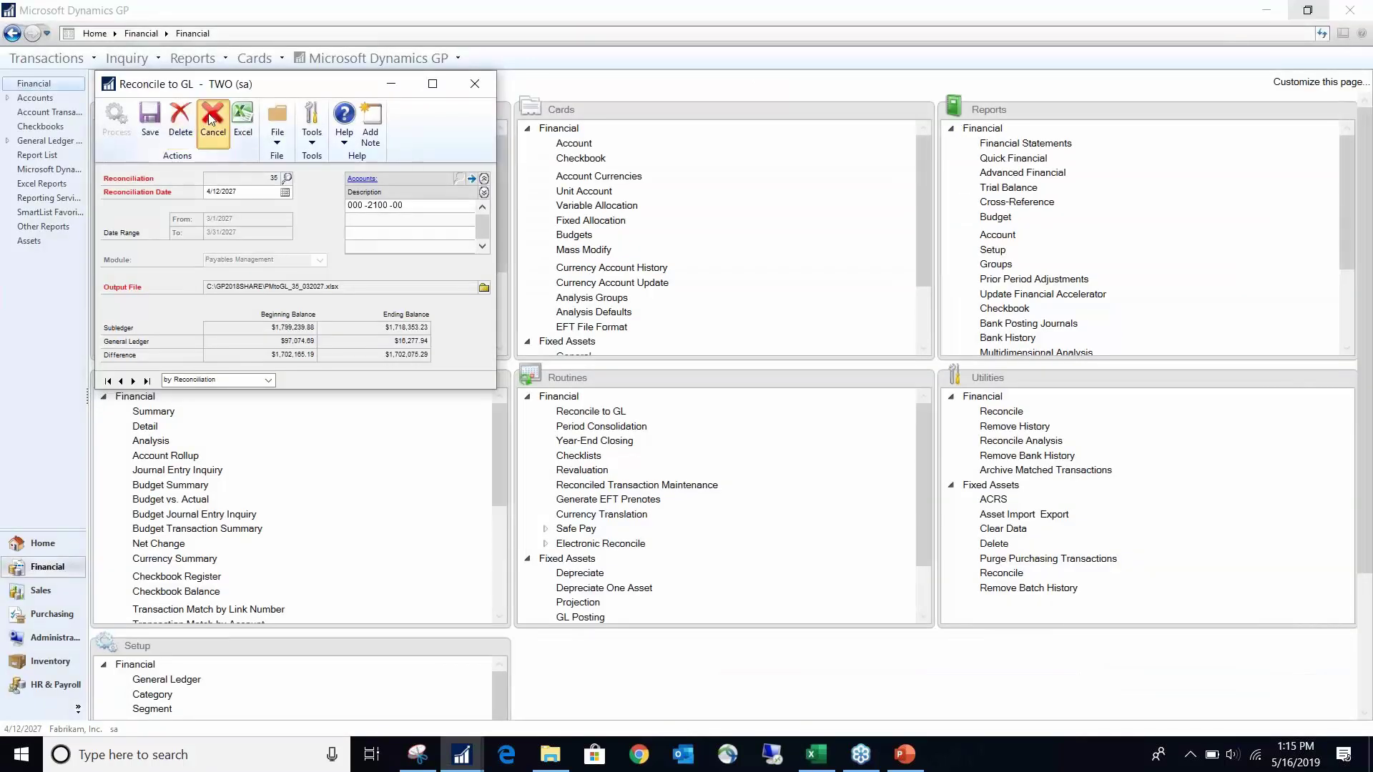
left_click(207, 118)
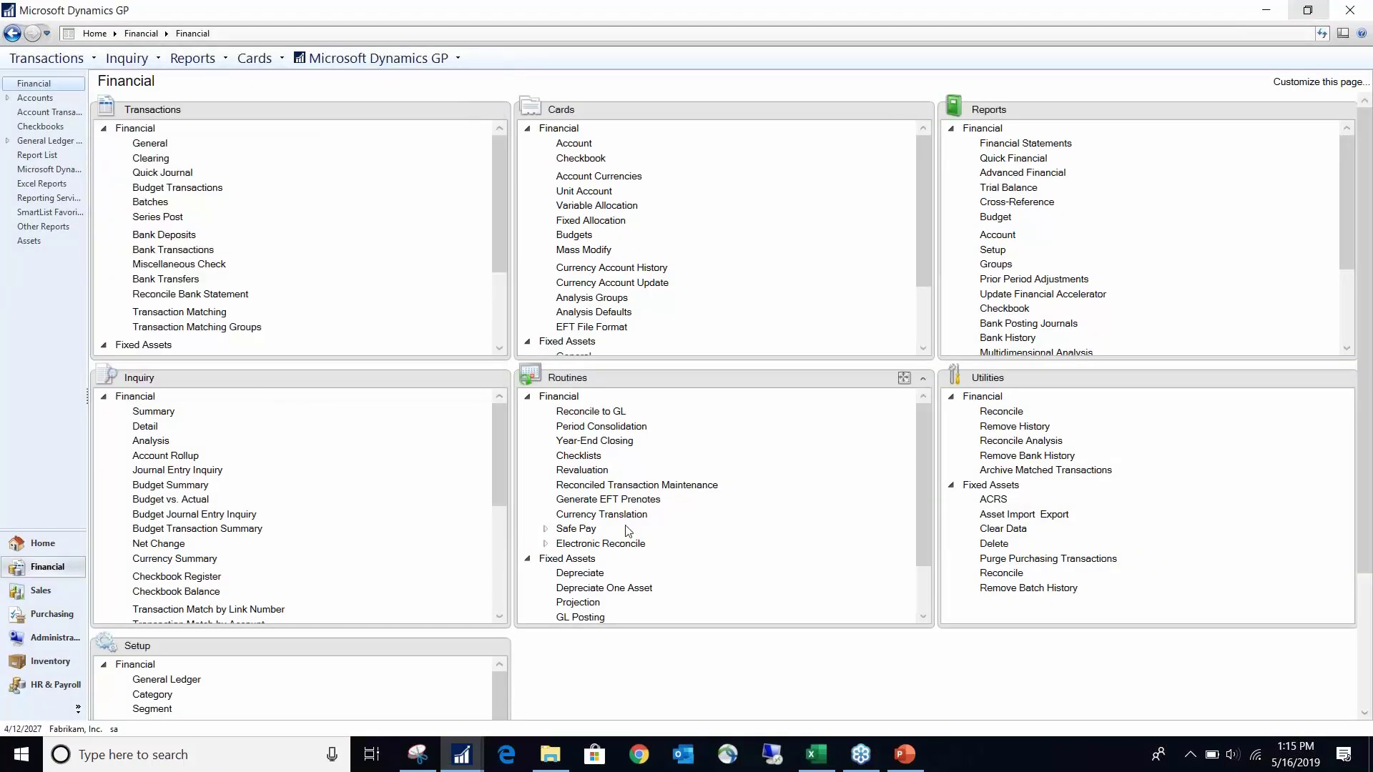
left_click(591, 412)
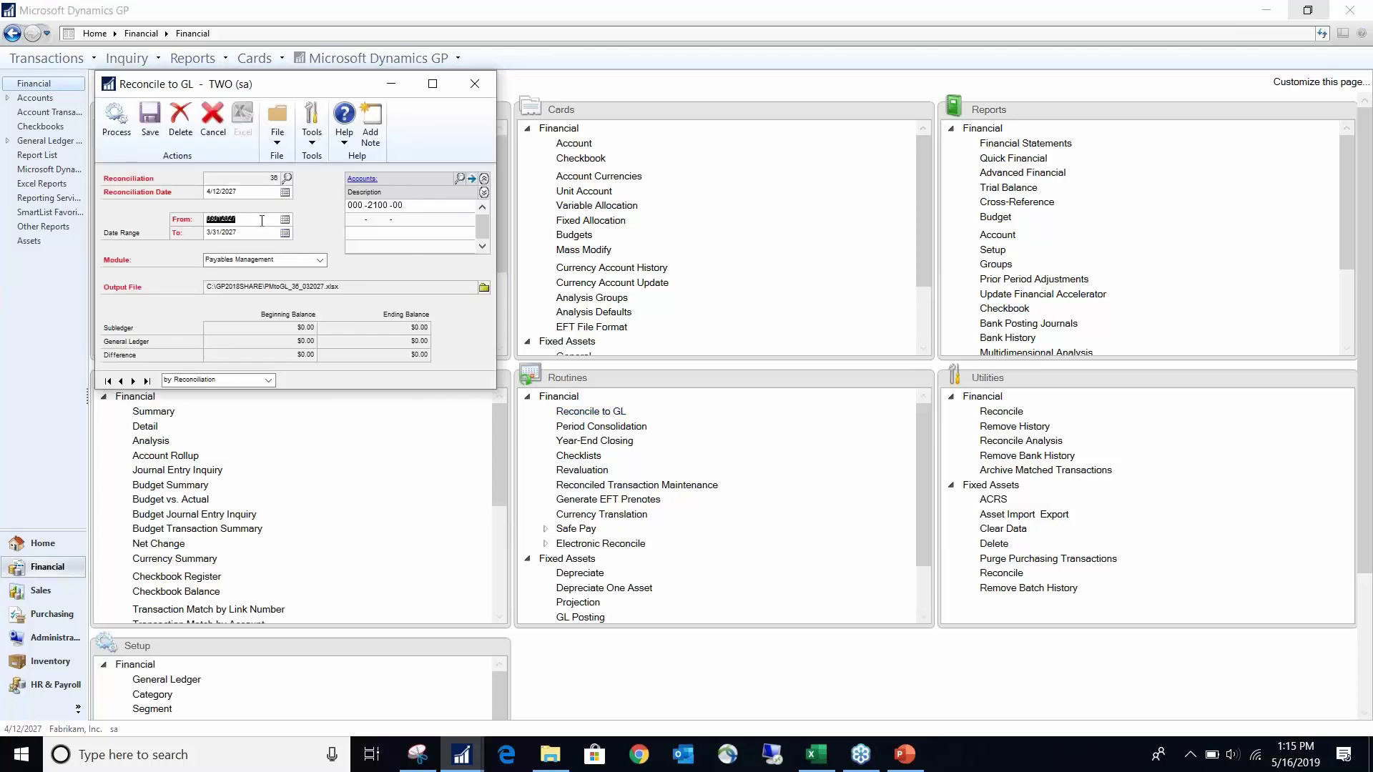
- Set the reconciliation range to 2/1/2024 through 2/29/2024 and process it
type("02012024")
key("Tab")
type("02292024")
key("Tab")
left_click(328, 258)
left_click(118, 132)
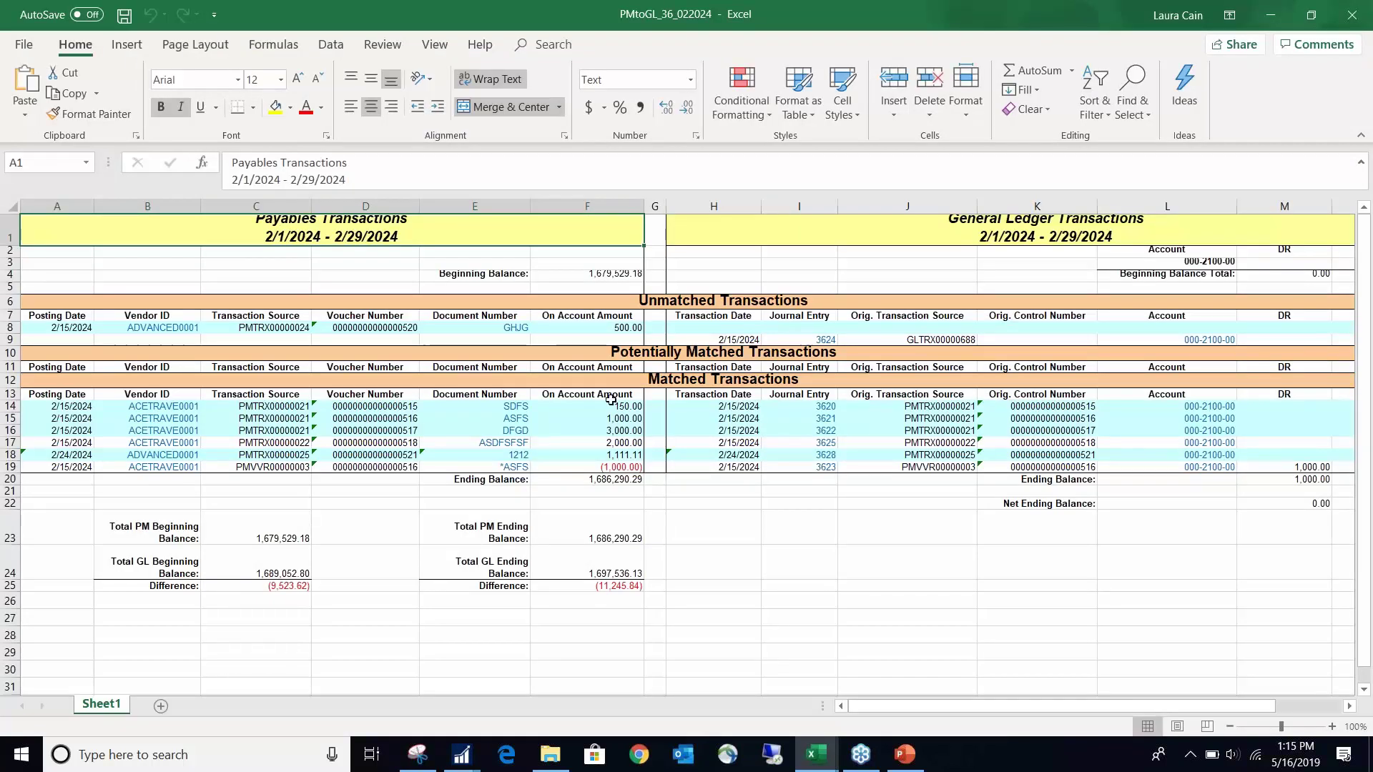
- Open unmatched payables document GHJG from the workbook, review it, then close it and Reconcile to GL
left_click(658, 304)
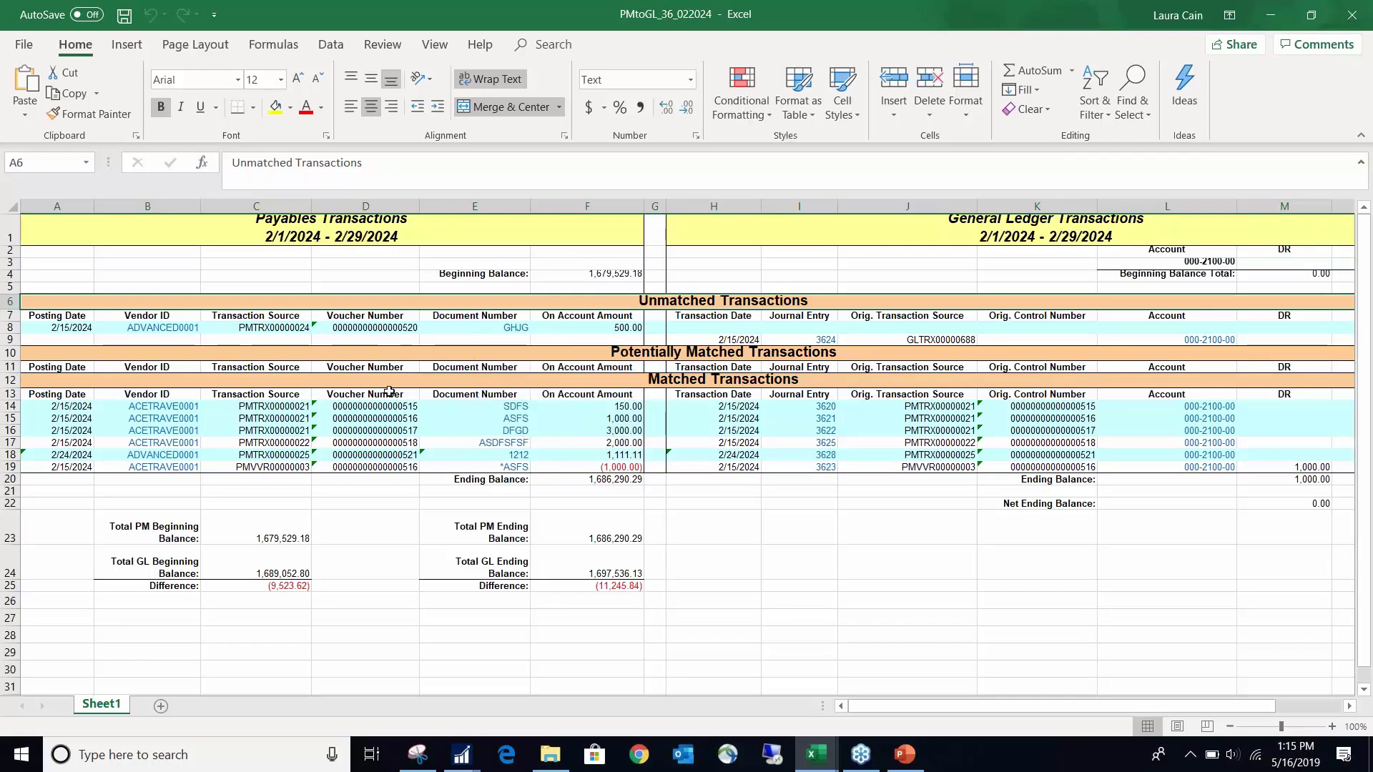
left_click(516, 328)
left_click(715, 463)
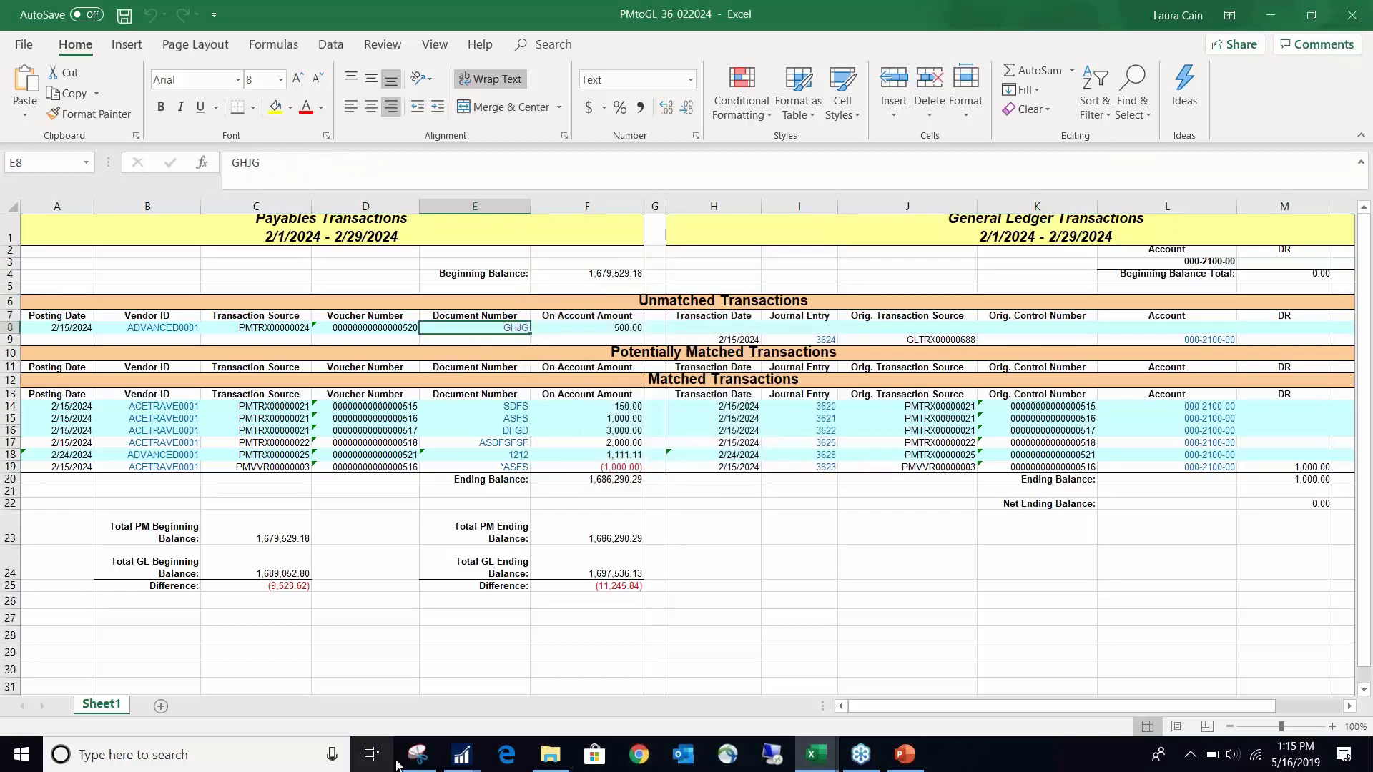
left_click(462, 761)
left_click(799, 701)
left_click(538, 101)
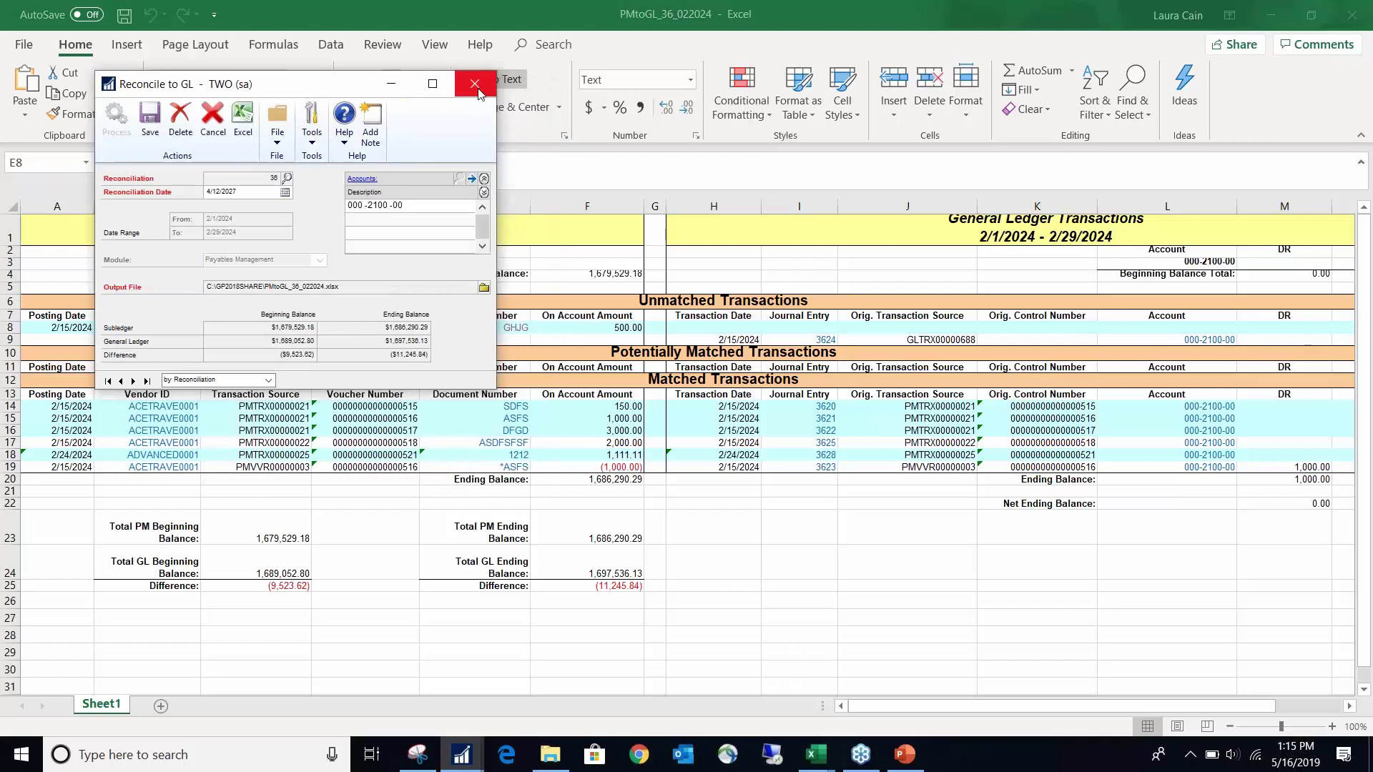
left_click(481, 94)
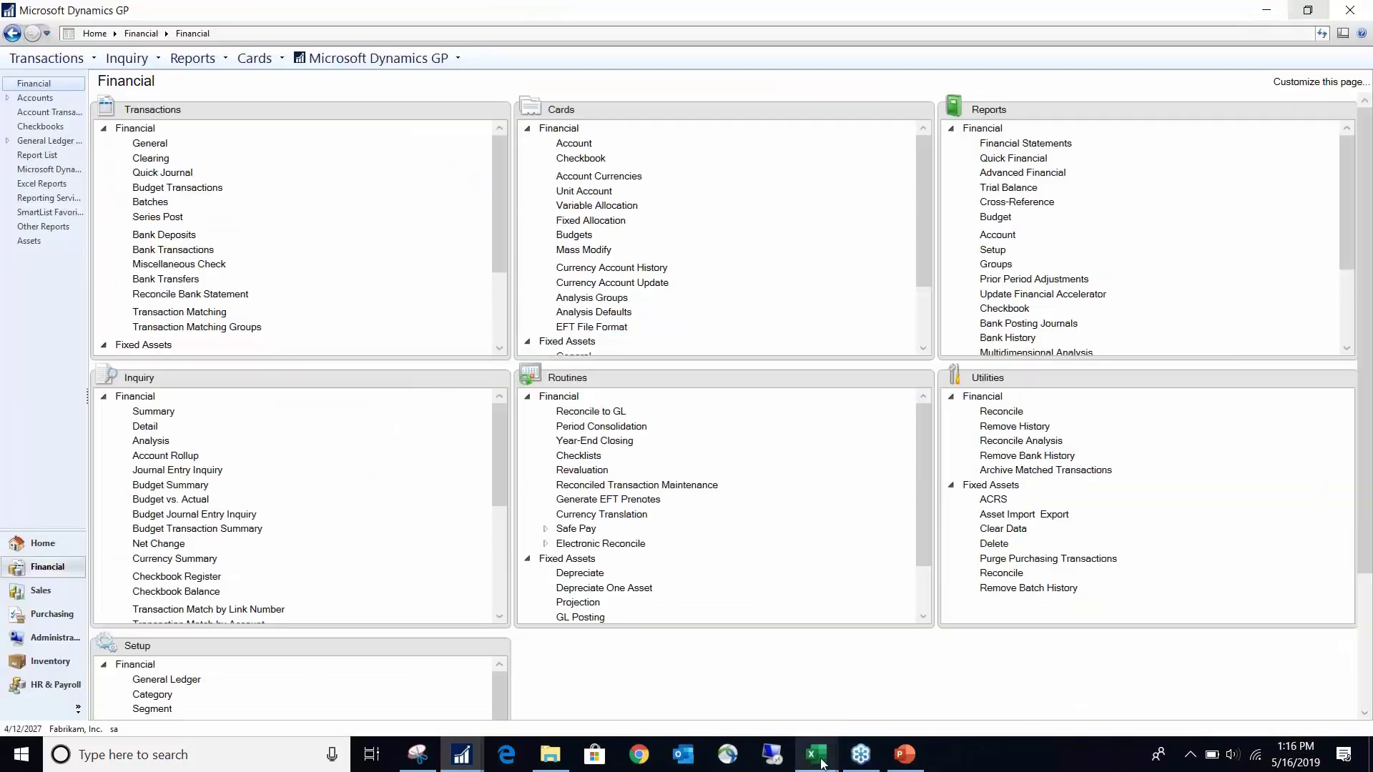
- Open unmatched journal entry 3624 and review its 000-2100-00 and 200-6160-00 distribution lines
mouse_move(830, 756)
left_click(920, 636)
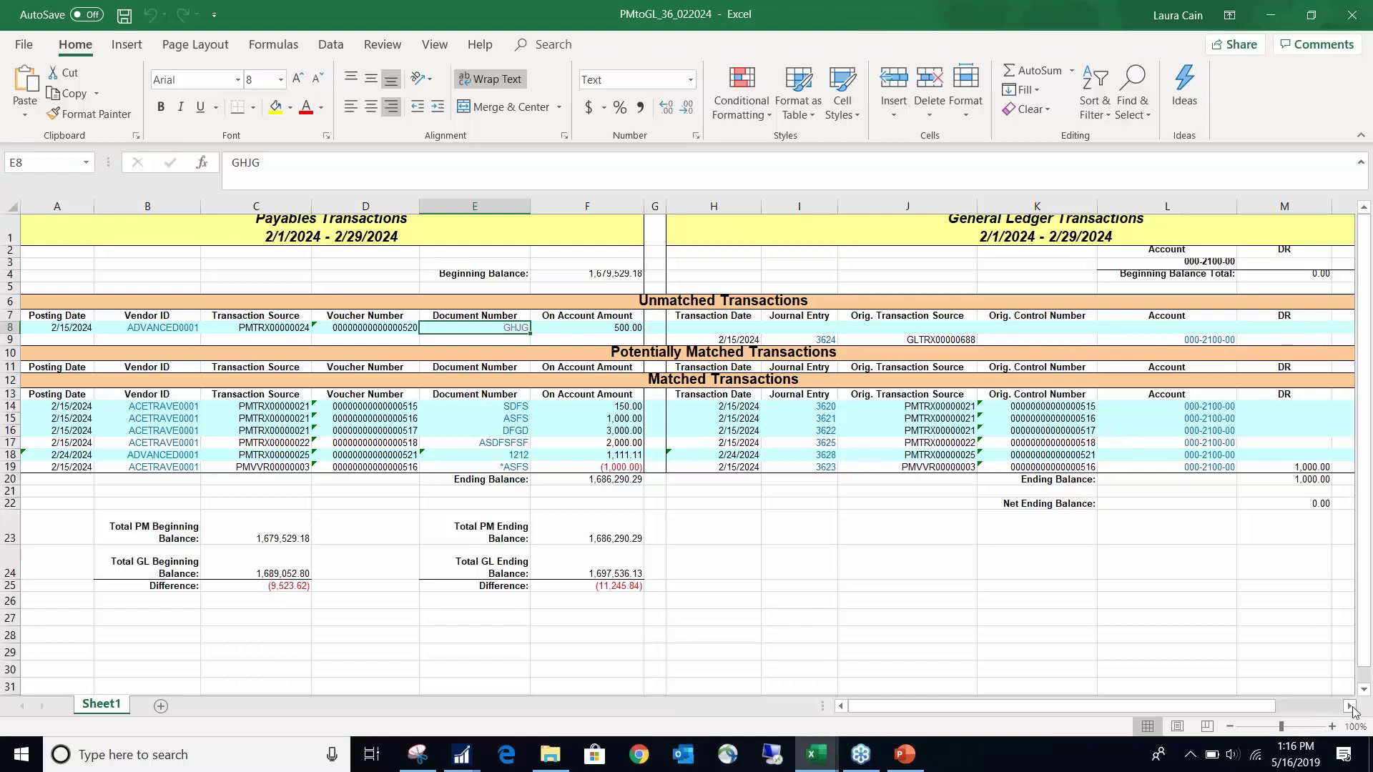
left_click(1351, 707)
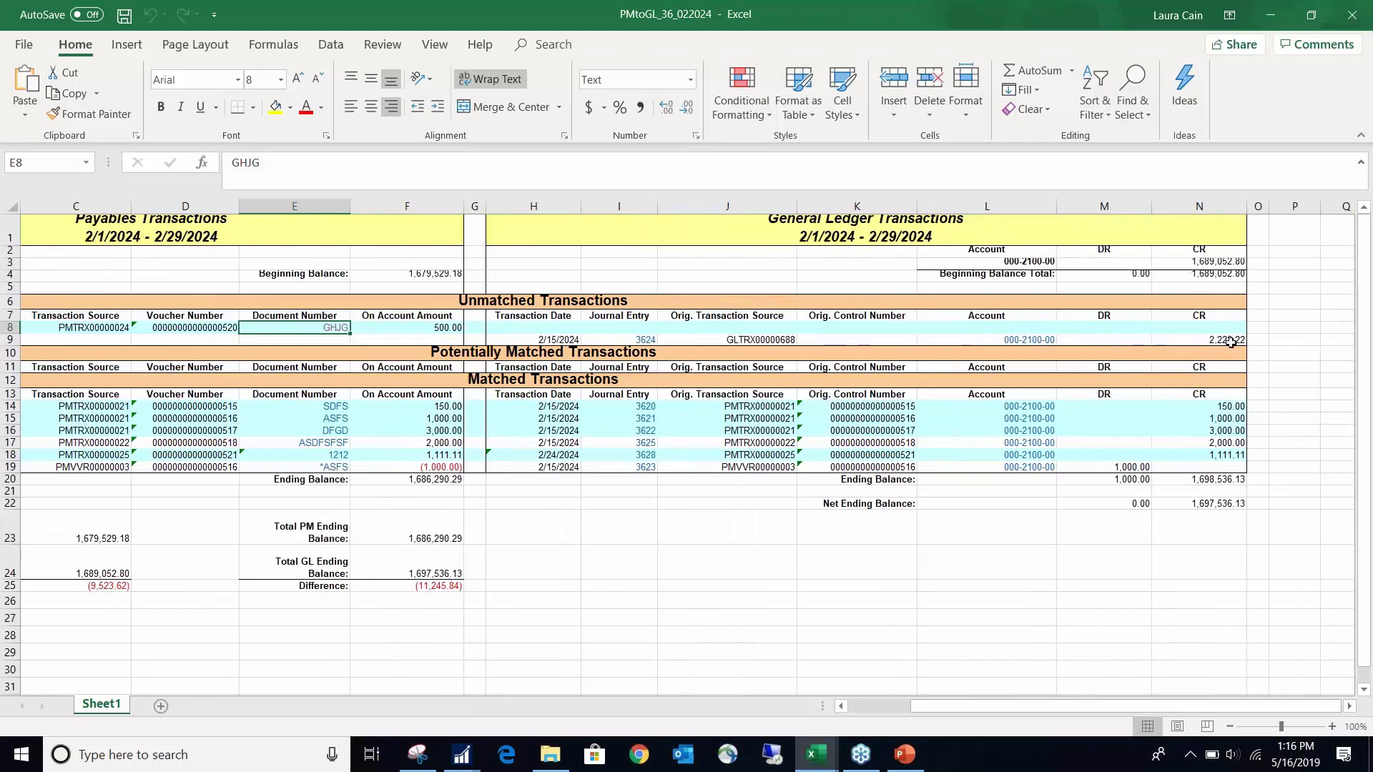
left_click(647, 342)
left_click(647, 349)
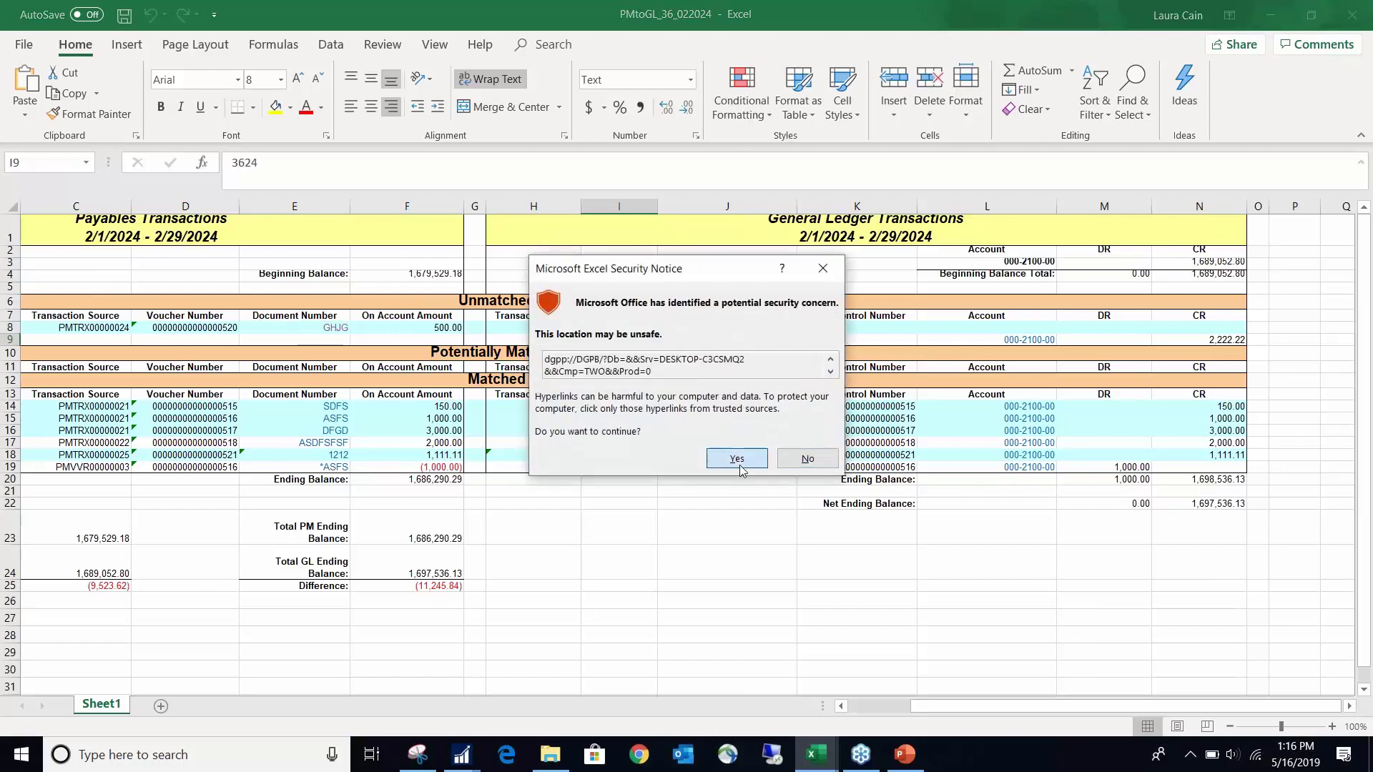
left_click(740, 461)
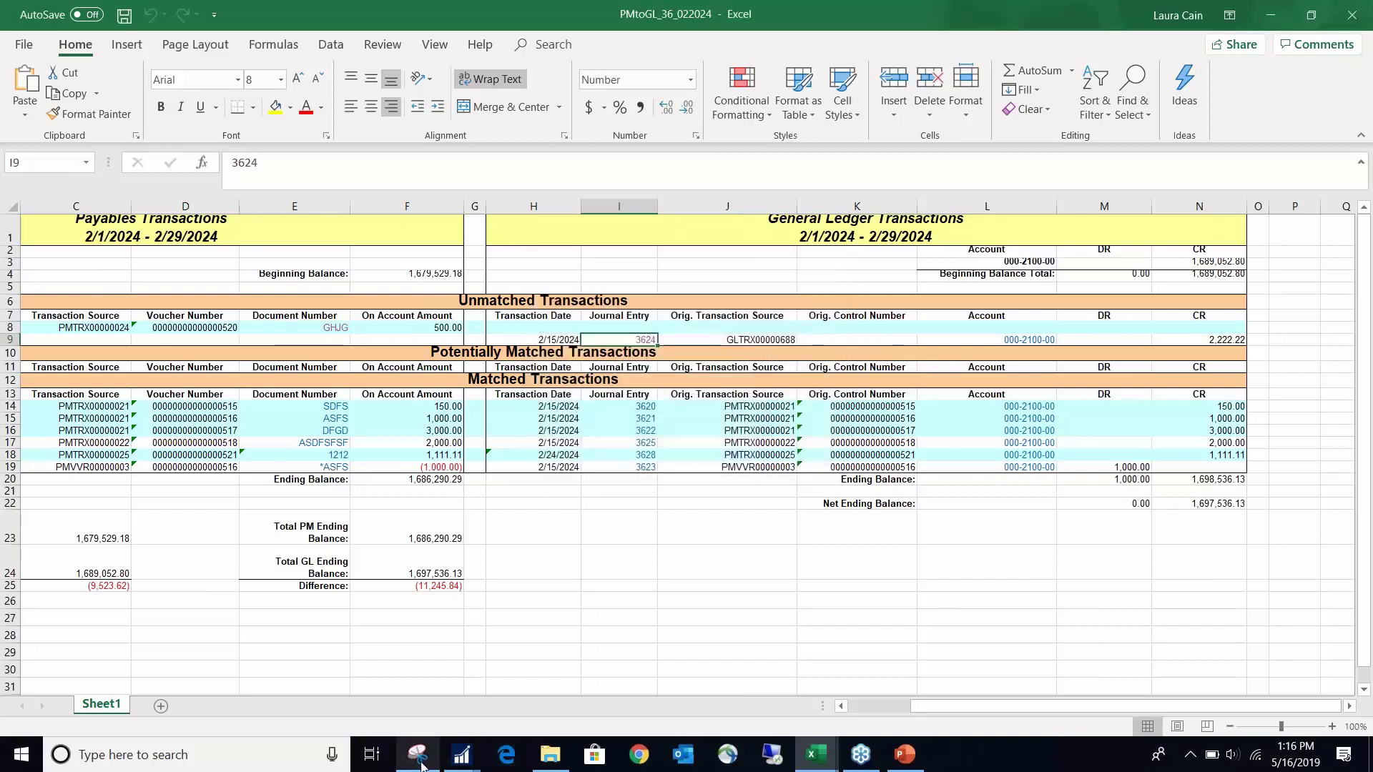
left_click(458, 759)
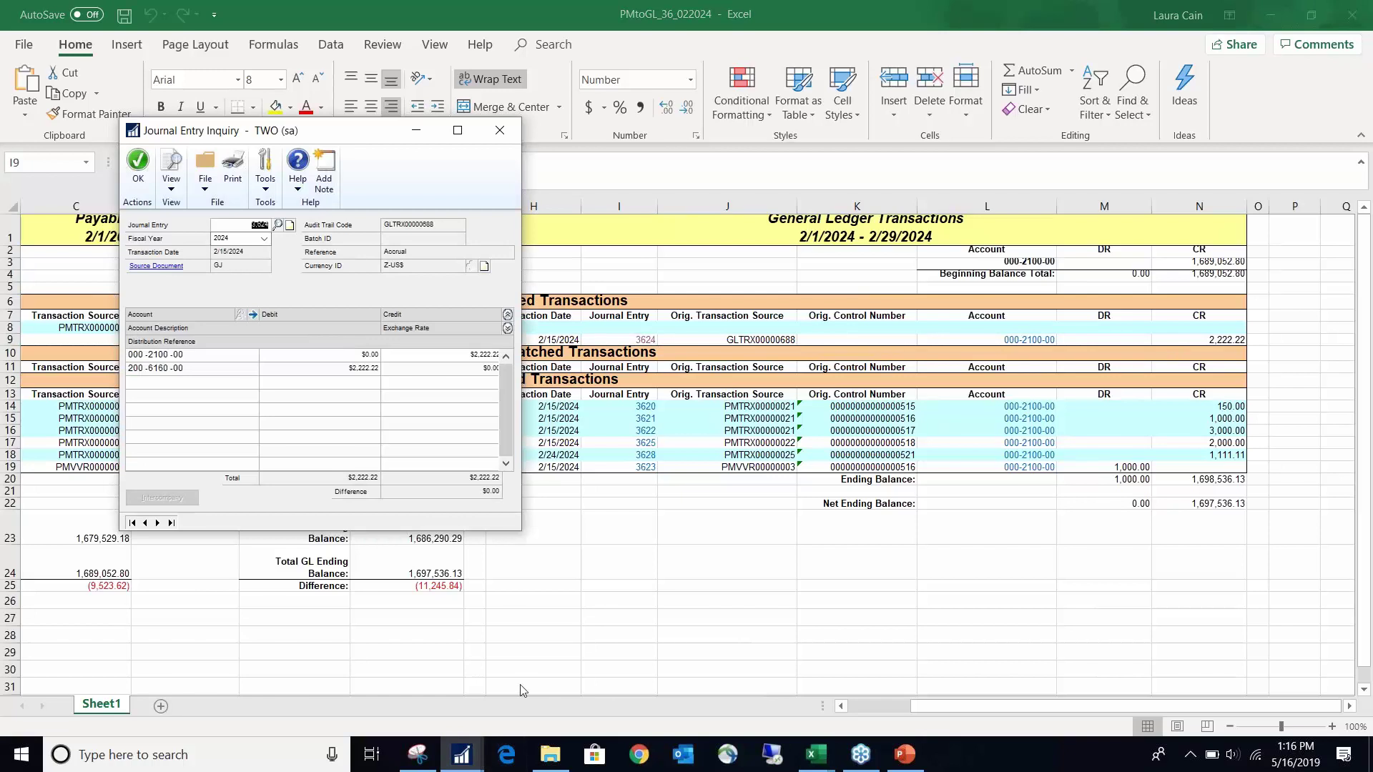
left_click(241, 356)
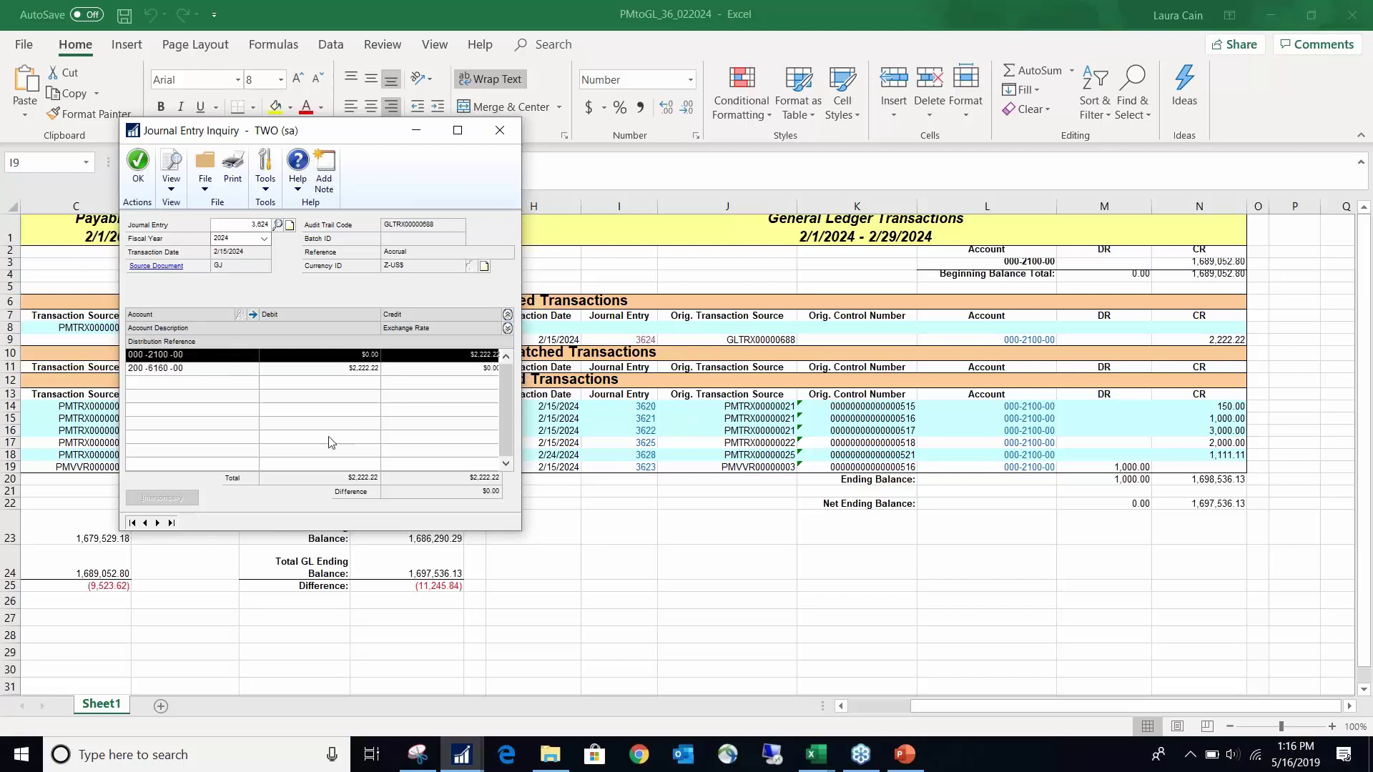
left_click(263, 373)
left_click(191, 364)
- Close journal entry 3624's inquiry and reopen payables document GHJG from cell E8
left_click(505, 130)
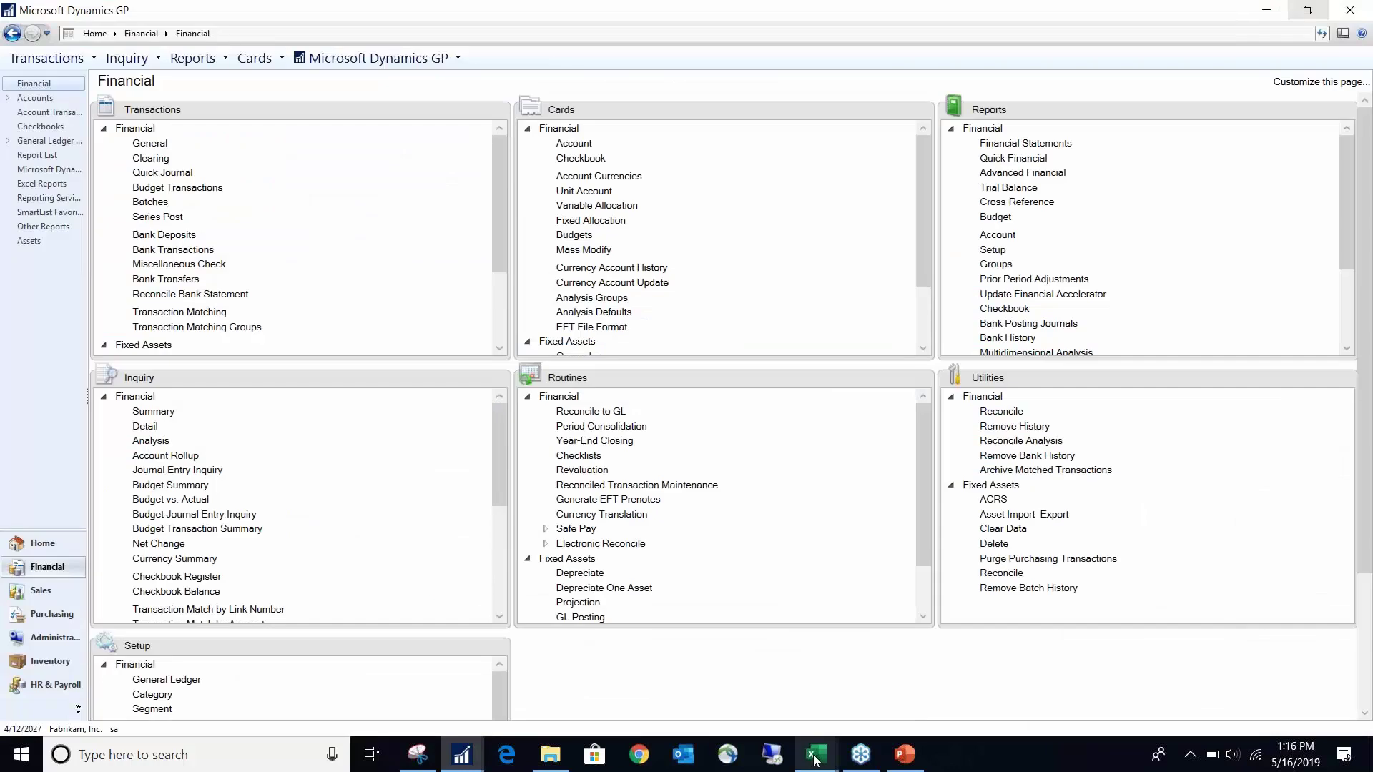
mouse_move(817, 755)
left_click(920, 664)
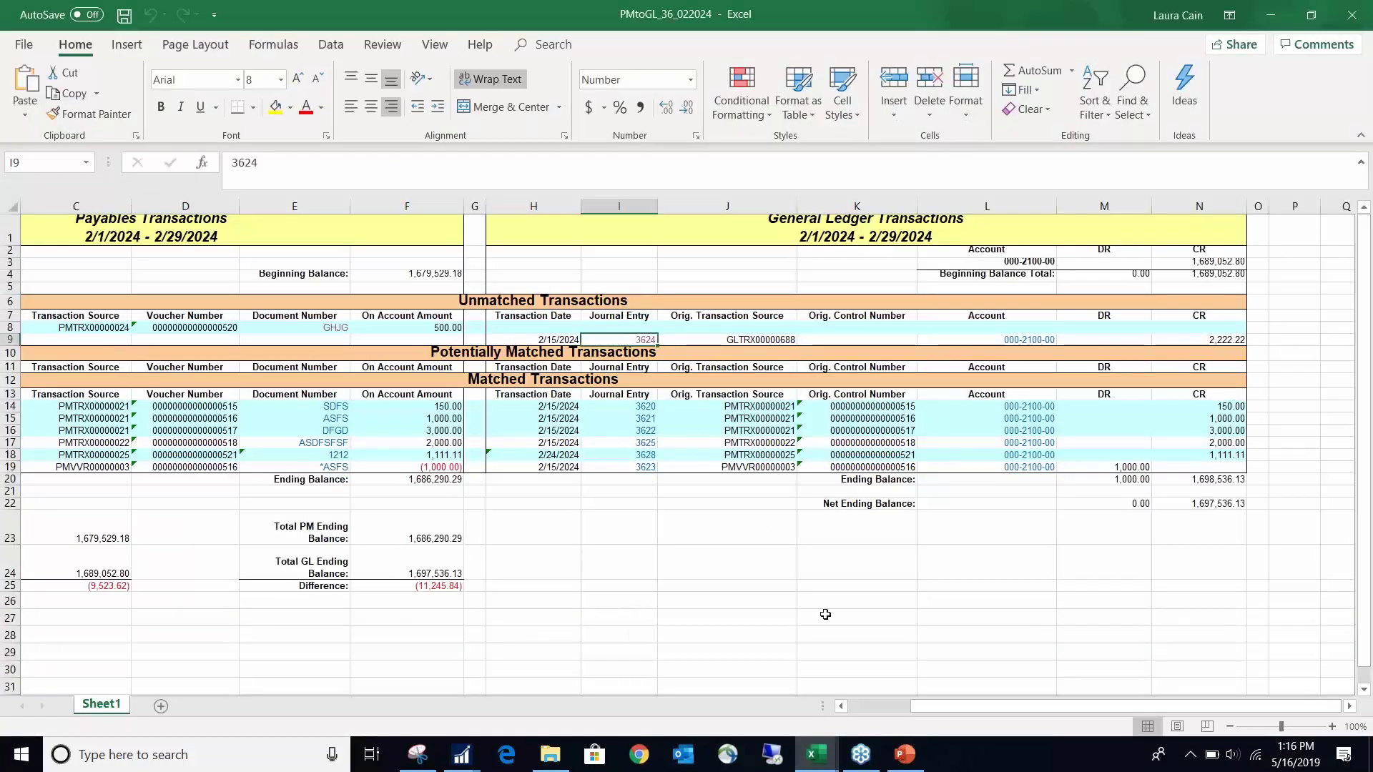
left_click_drag(968, 711, 905, 710)
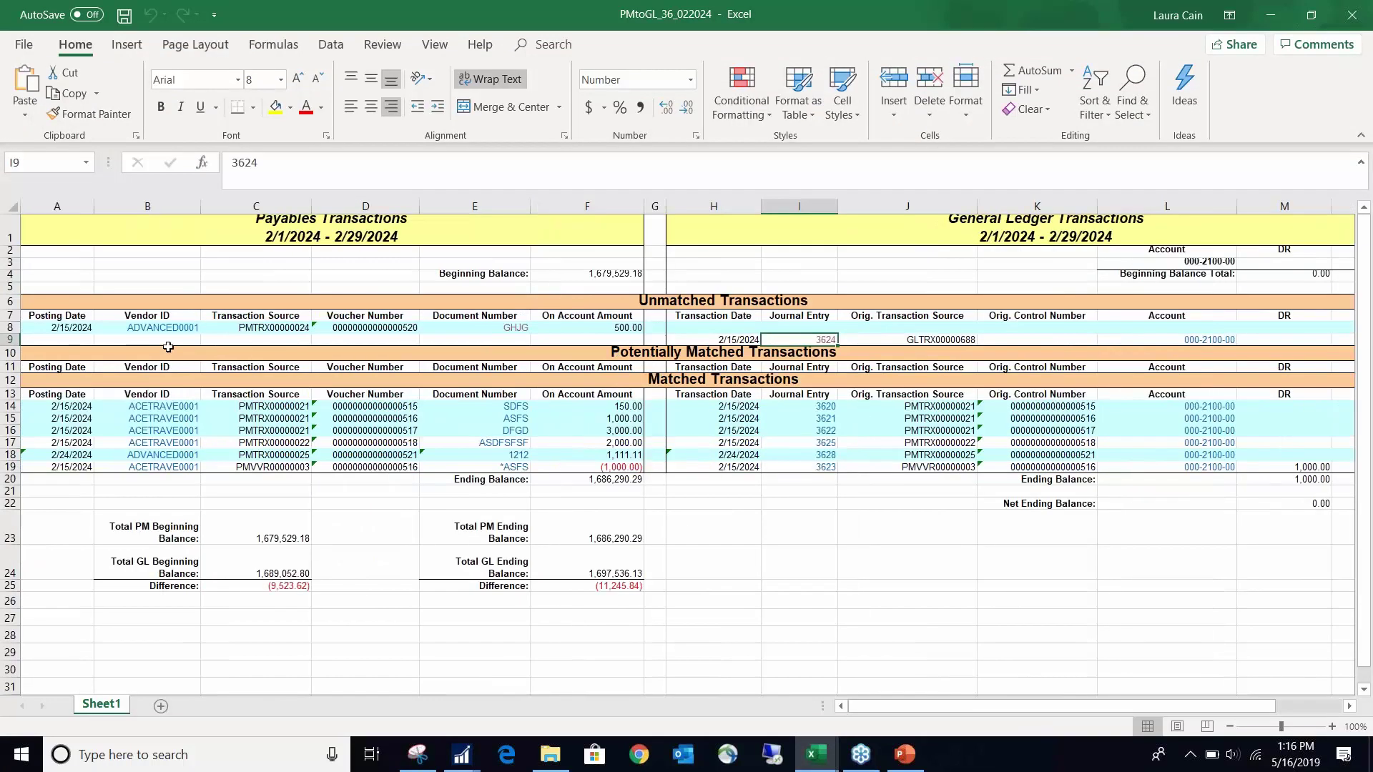
left_click(516, 330)
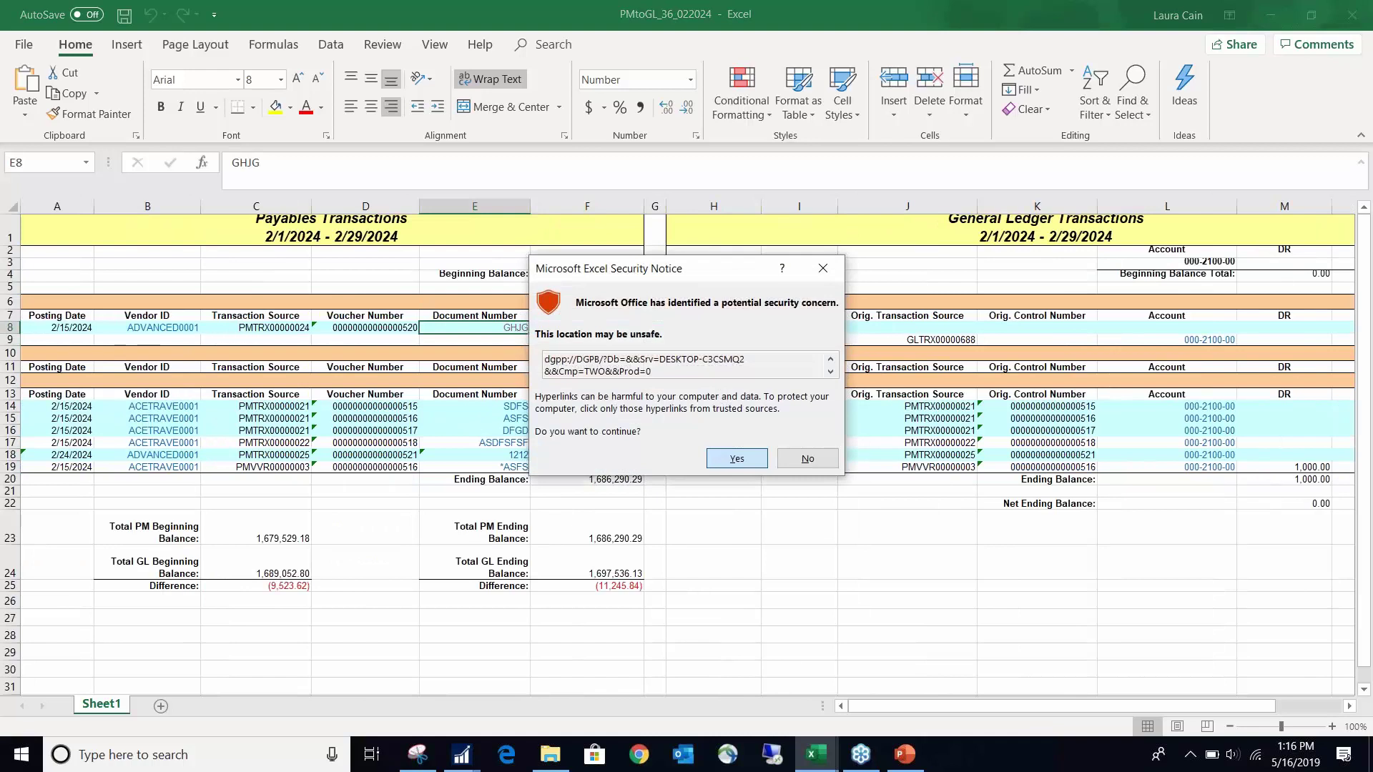
left_click(737, 458)
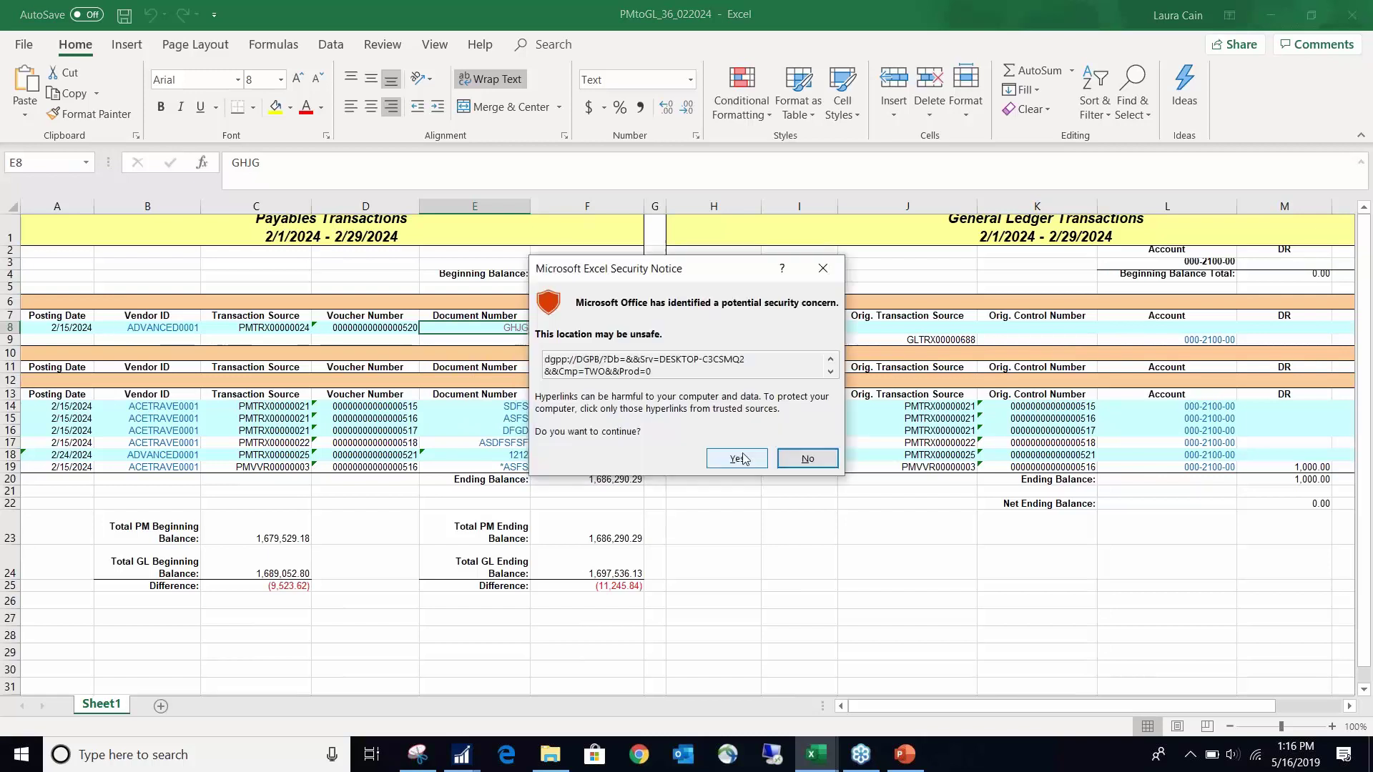
left_click(737, 458)
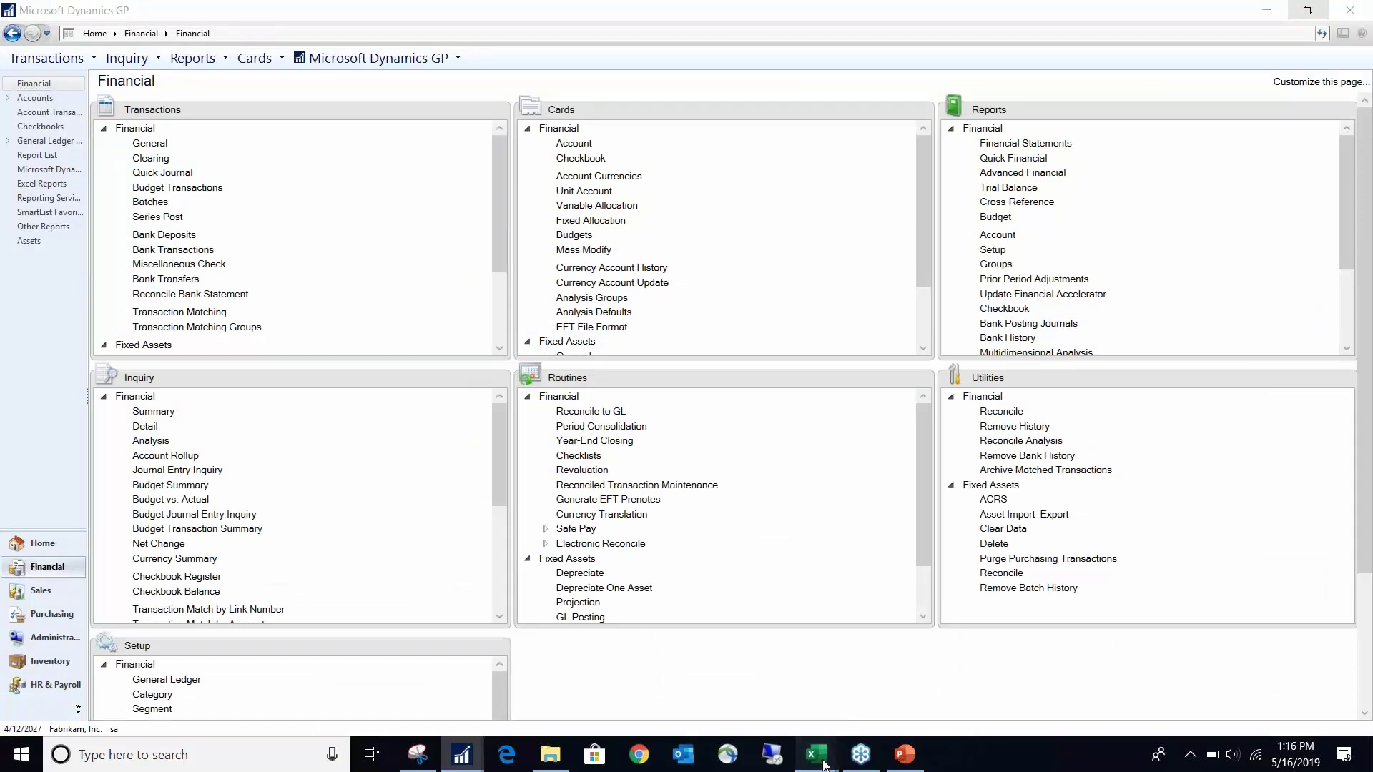
- Open matched journal entry 3625 from the PMtoGL workbook
mouse_move(824, 765)
left_click(899, 711)
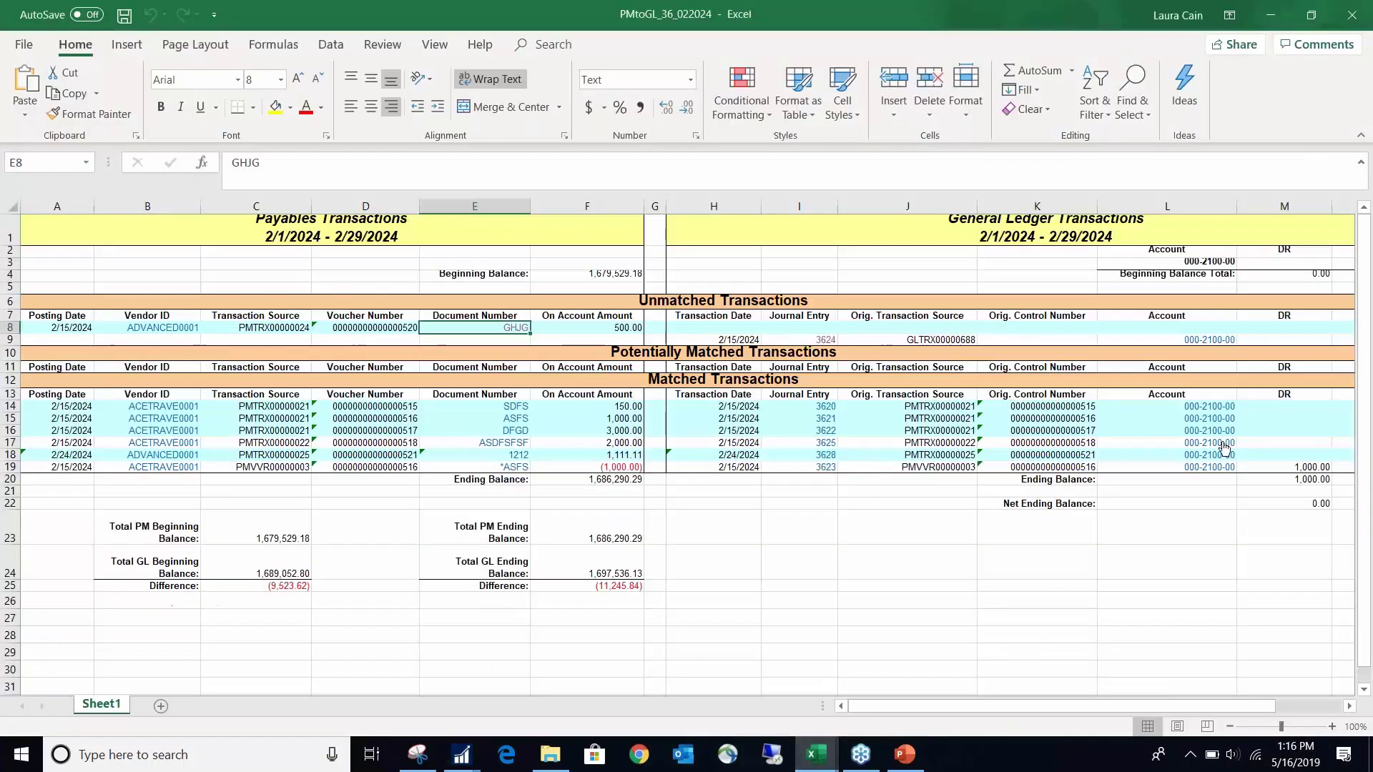
left_click(822, 445)
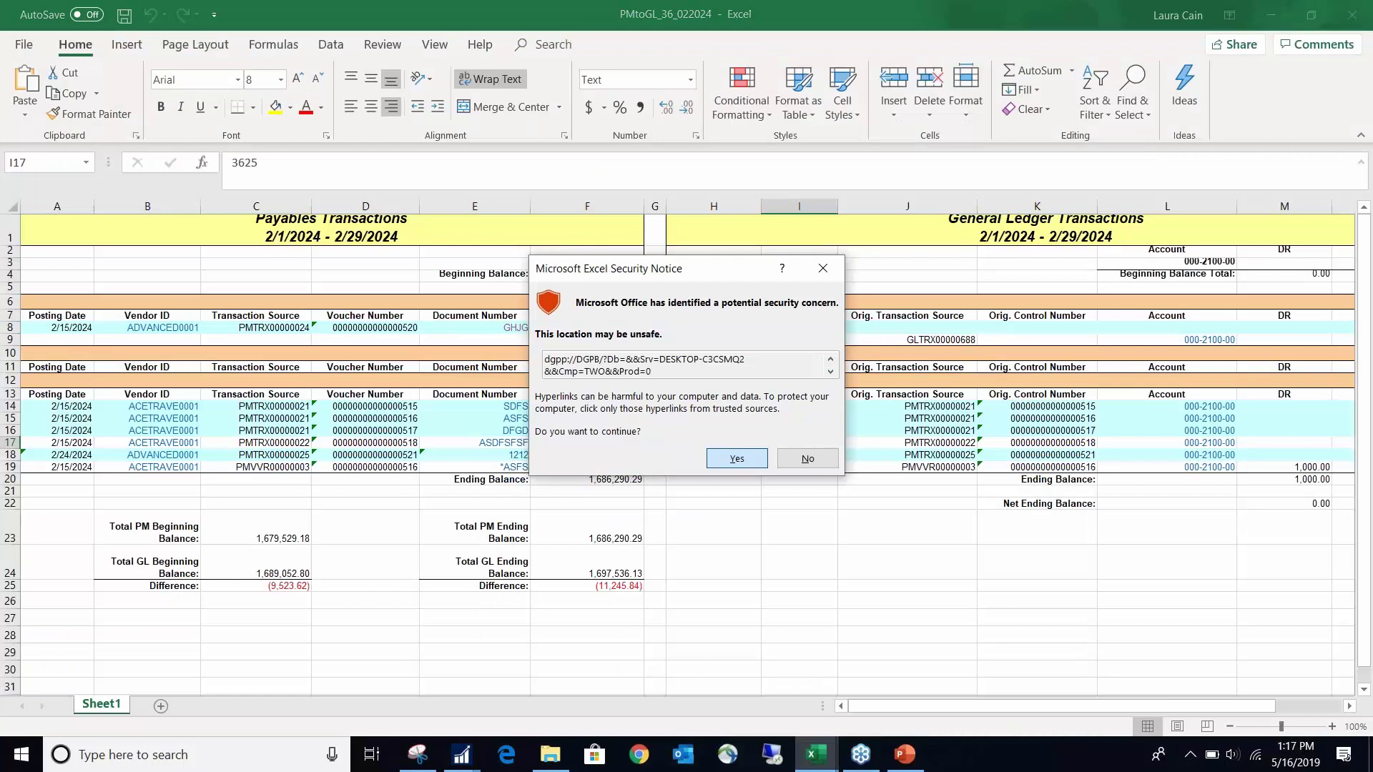
left_click(732, 456)
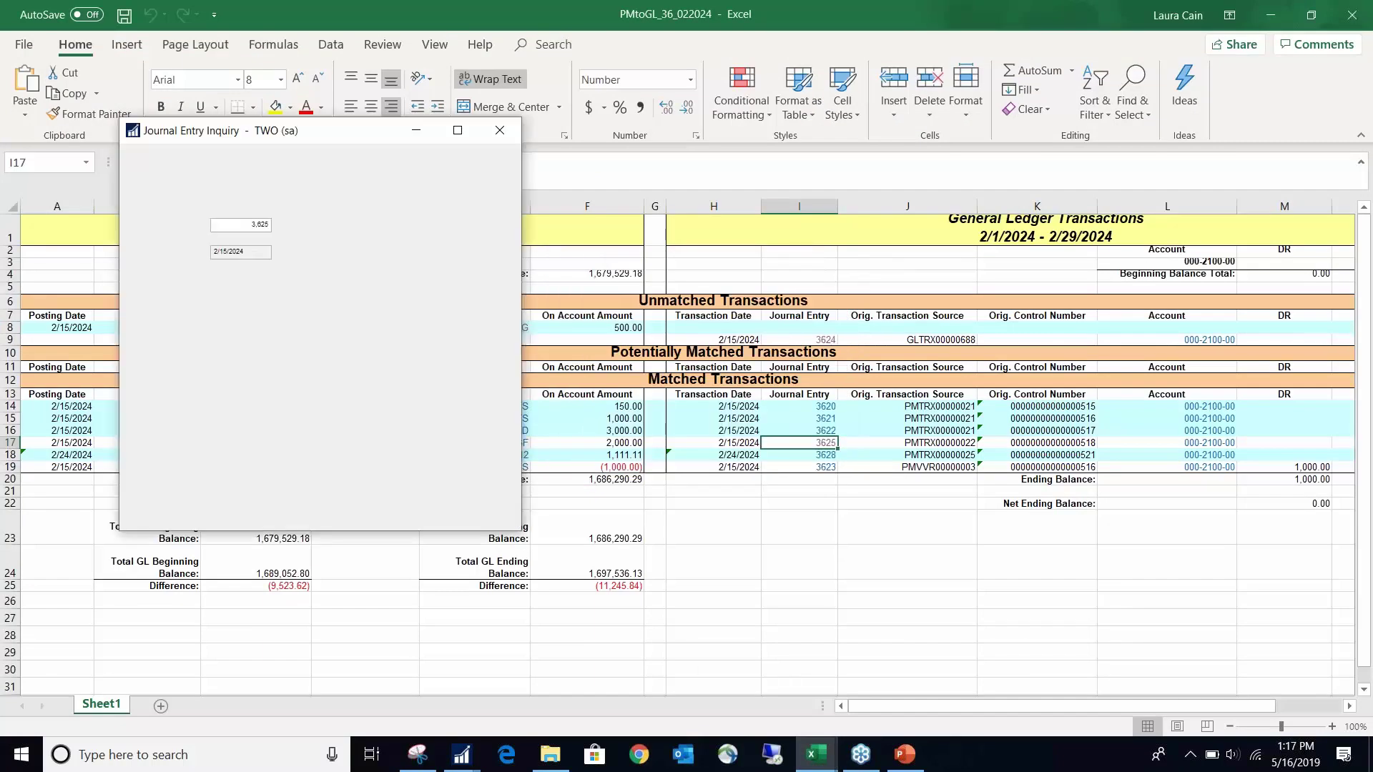
- Review voucher 518's revaluation and apply details, close it, and return to the main GP window
left_click(148, 269)
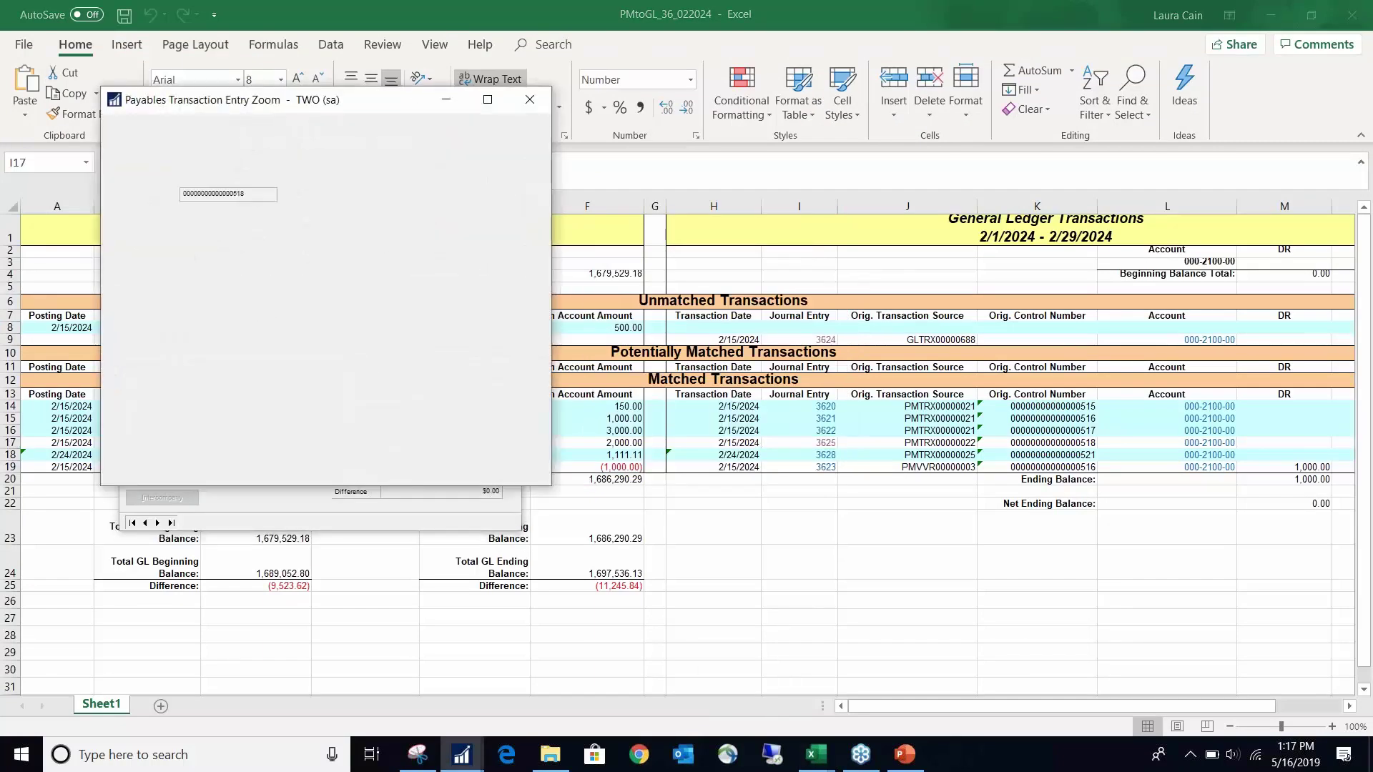
left_click(393, 452)
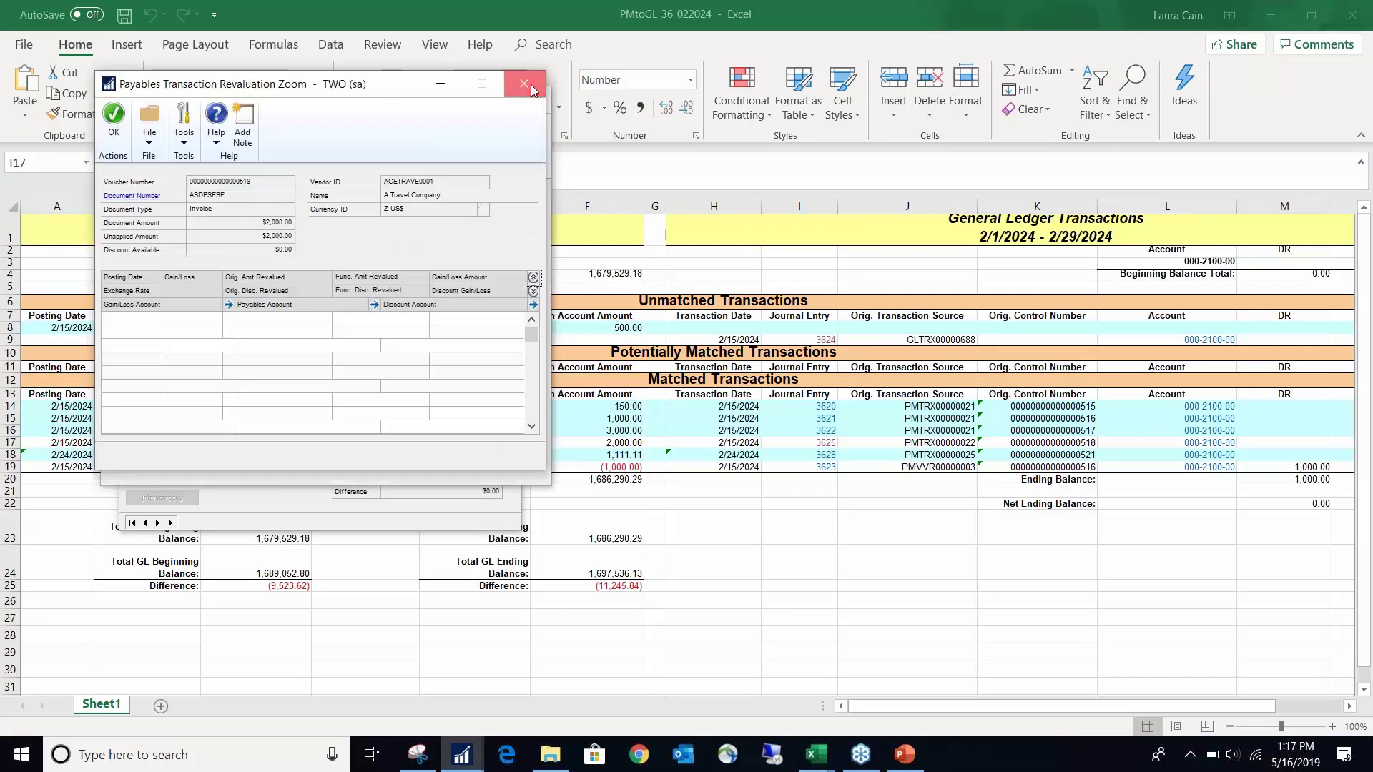
left_click(524, 85)
left_click(455, 454)
left_click(526, 119)
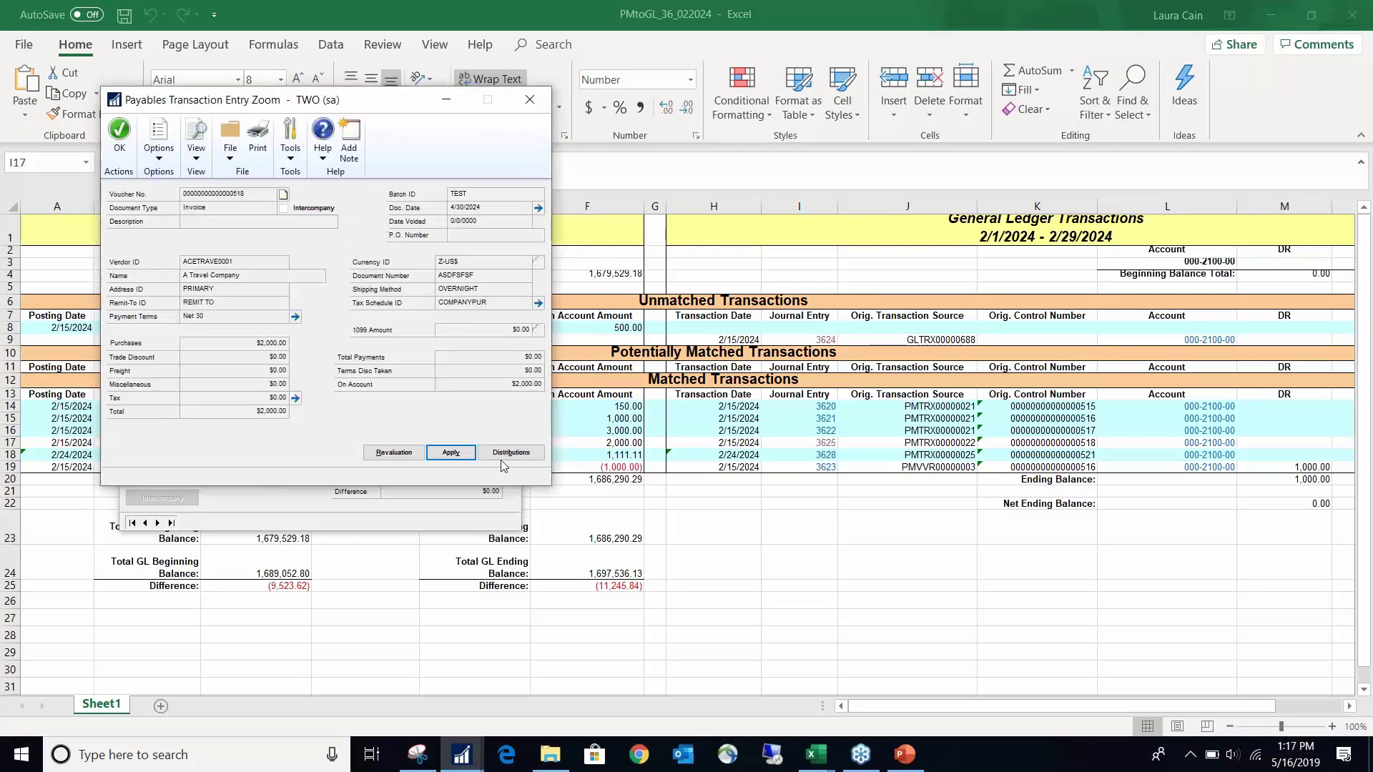
left_click(529, 99)
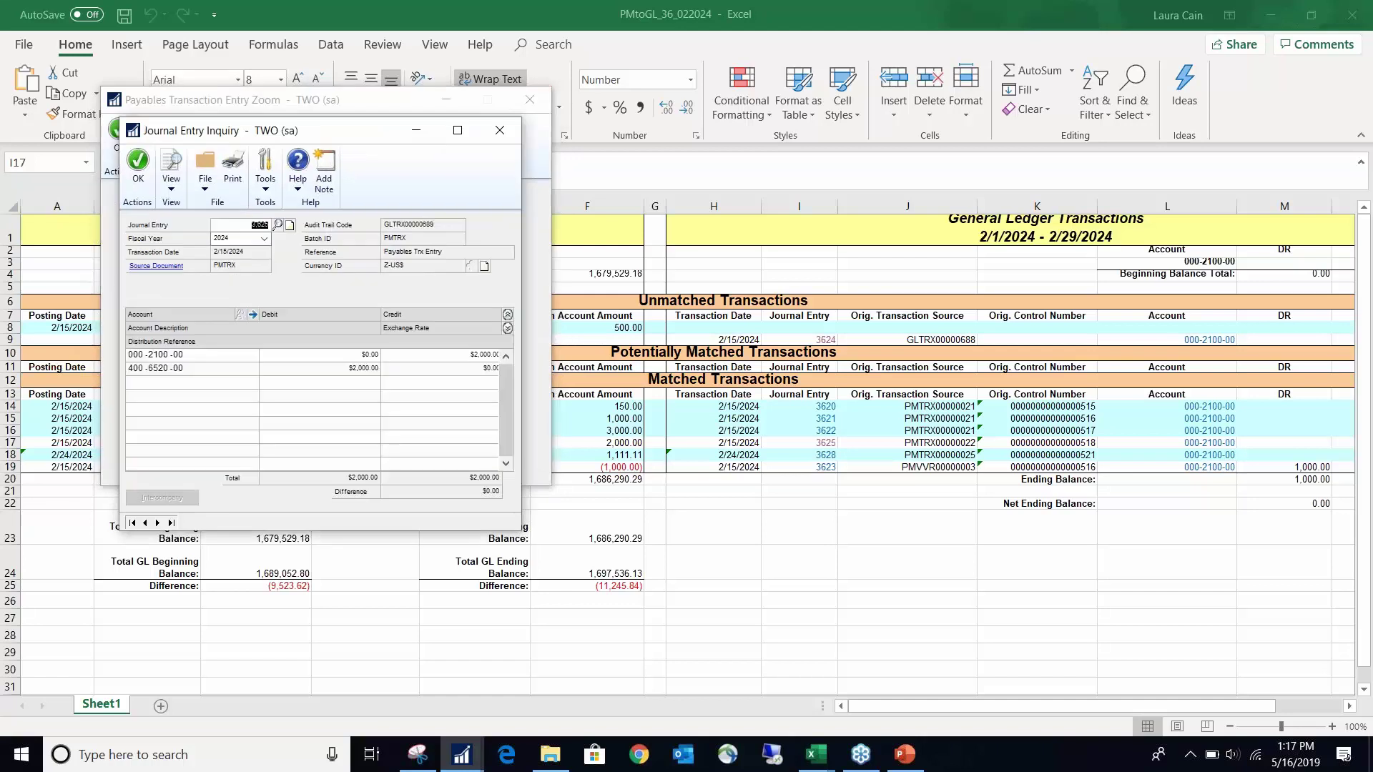
left_click(464, 756)
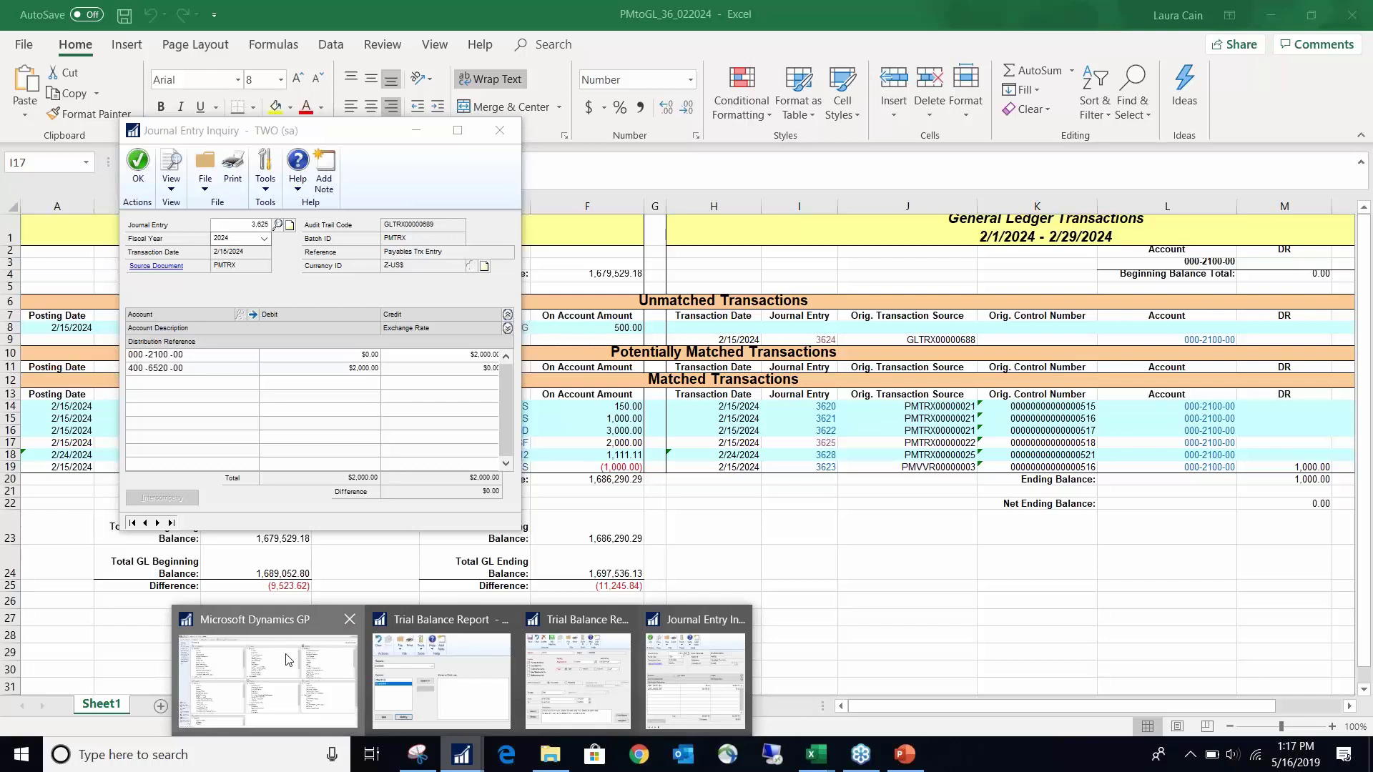
left_click(289, 660)
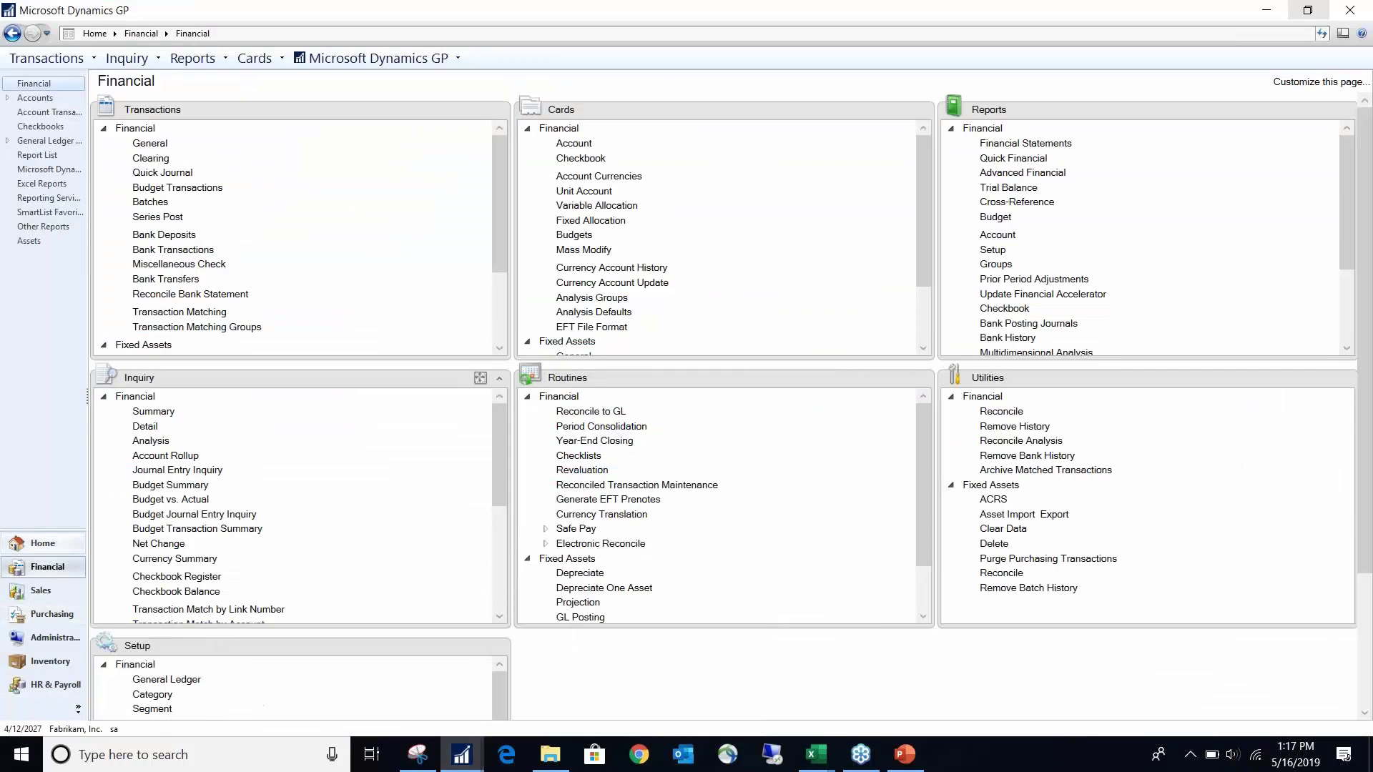
- Launch SmartList full-screen and open the default Financial > Account Transactions list
left_click(378, 58)
left_click(357, 195)
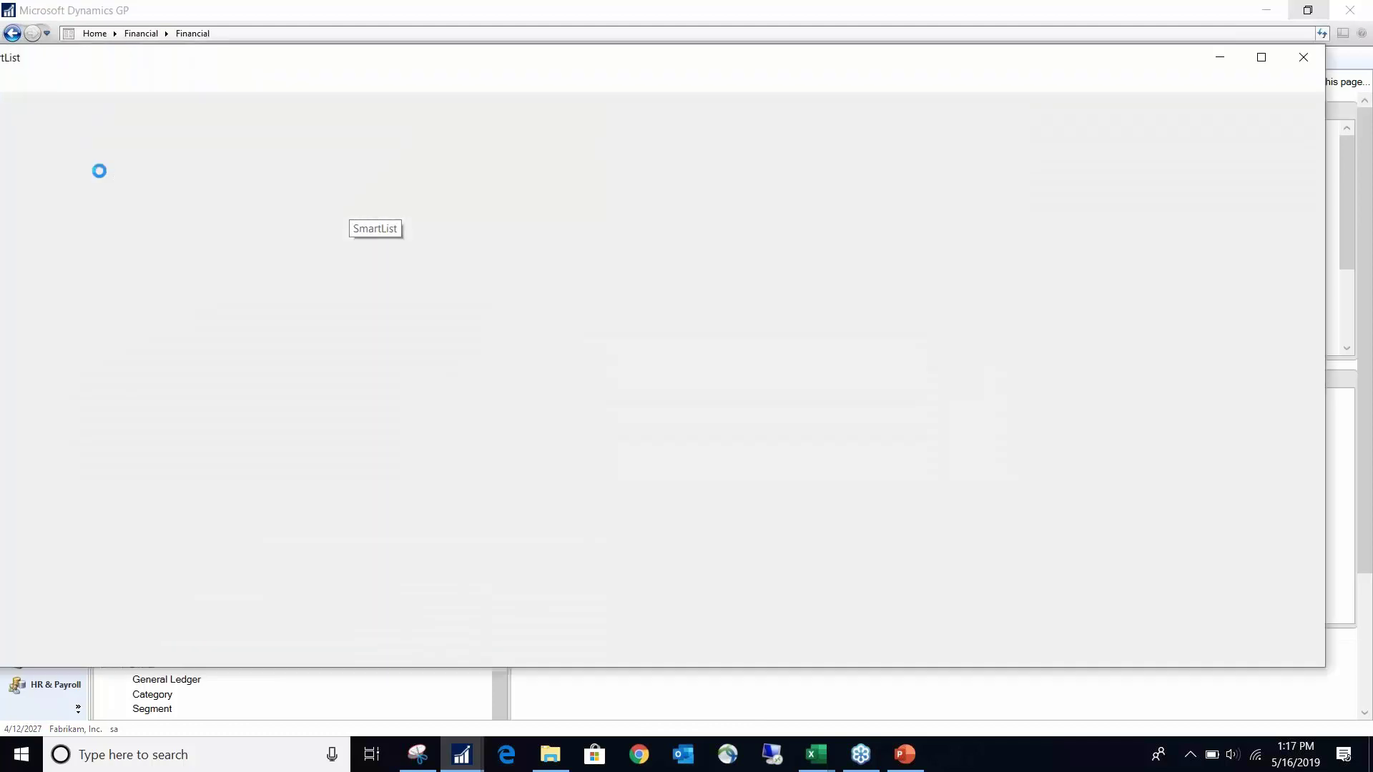
left_click(1261, 58)
left_click(17, 148)
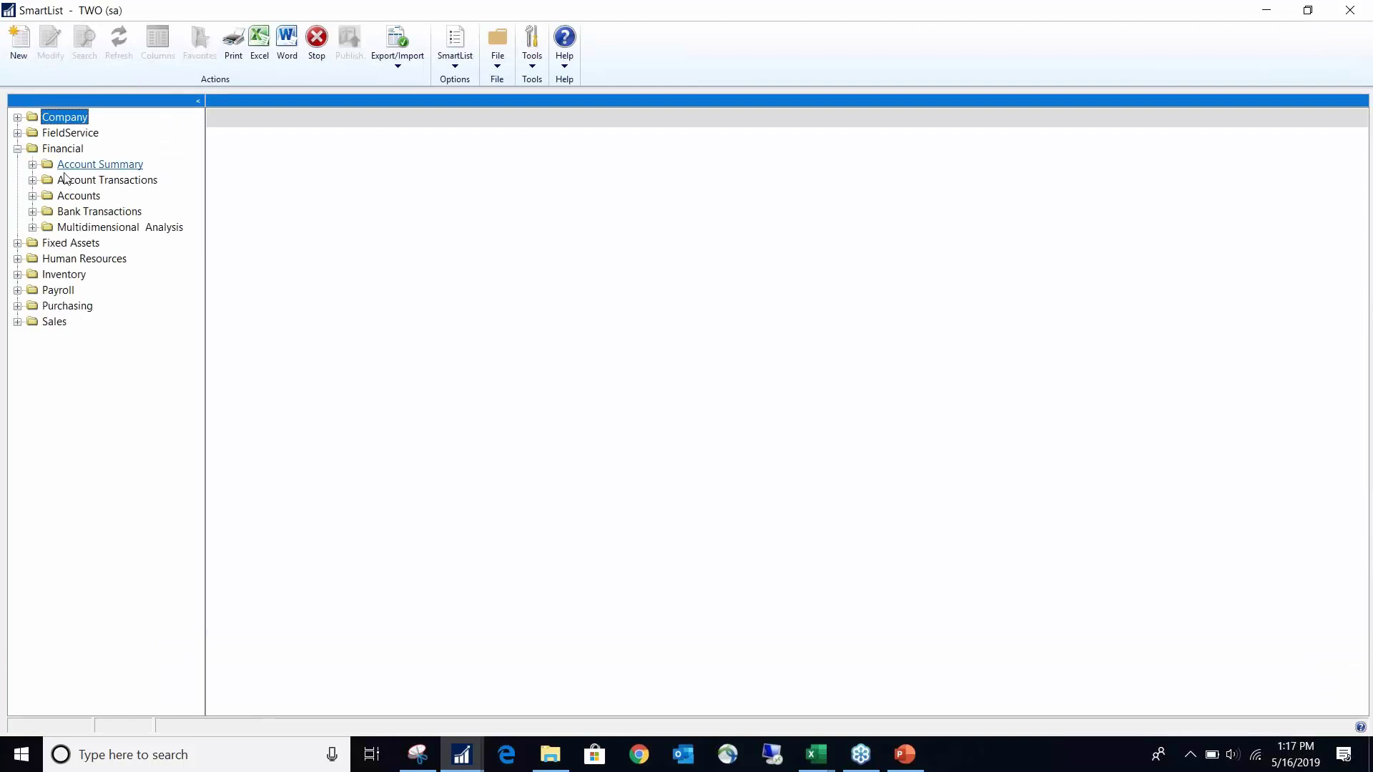
left_click(57, 184)
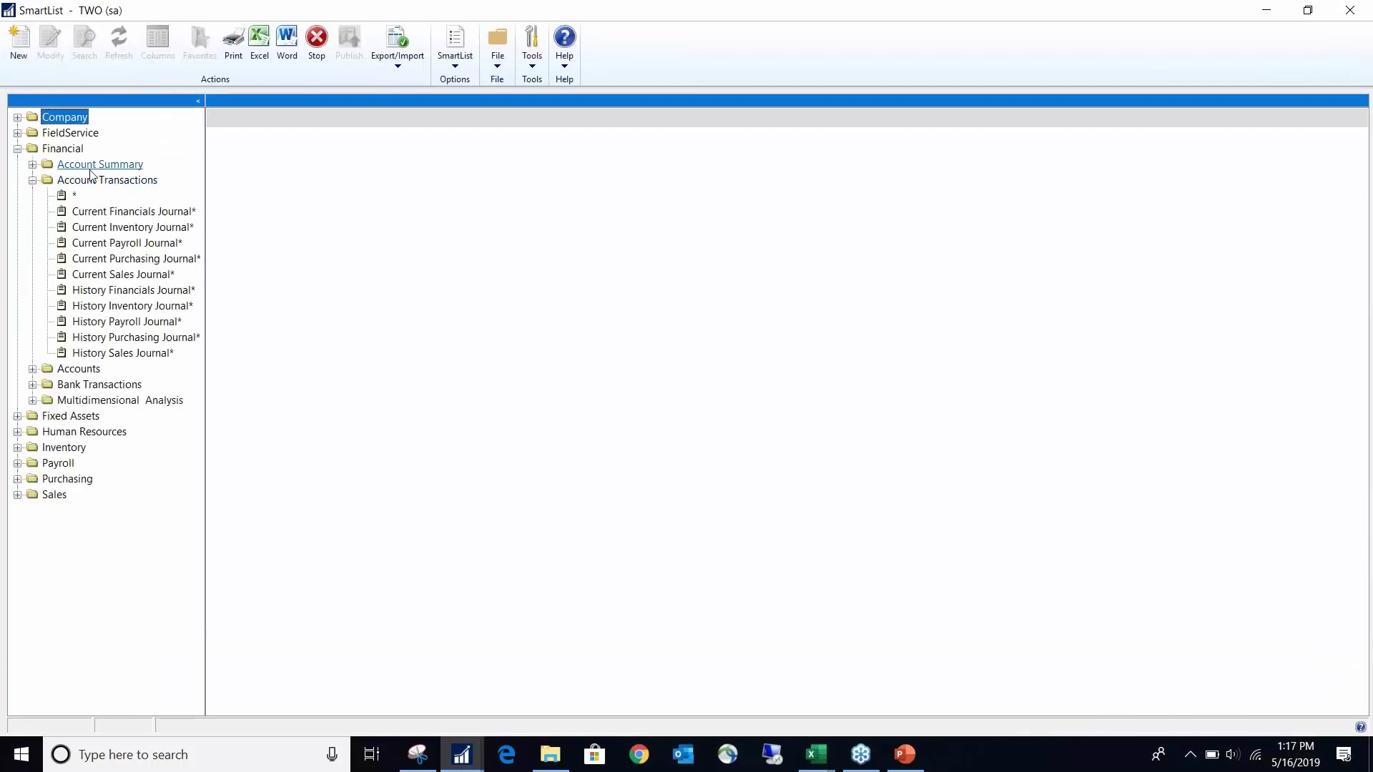
left_click(59, 198)
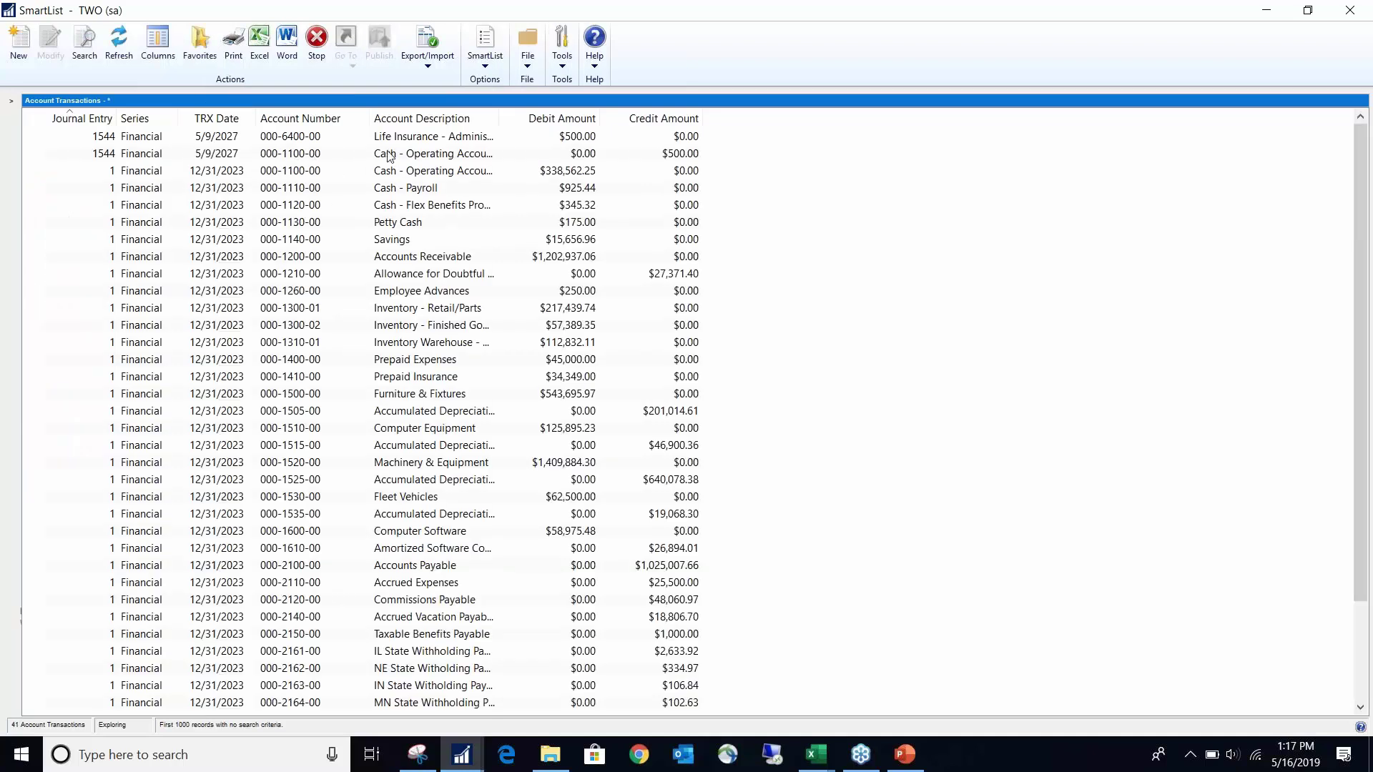
- Add a search criterion of Credit Amount is equal to 1500
left_click(85, 43)
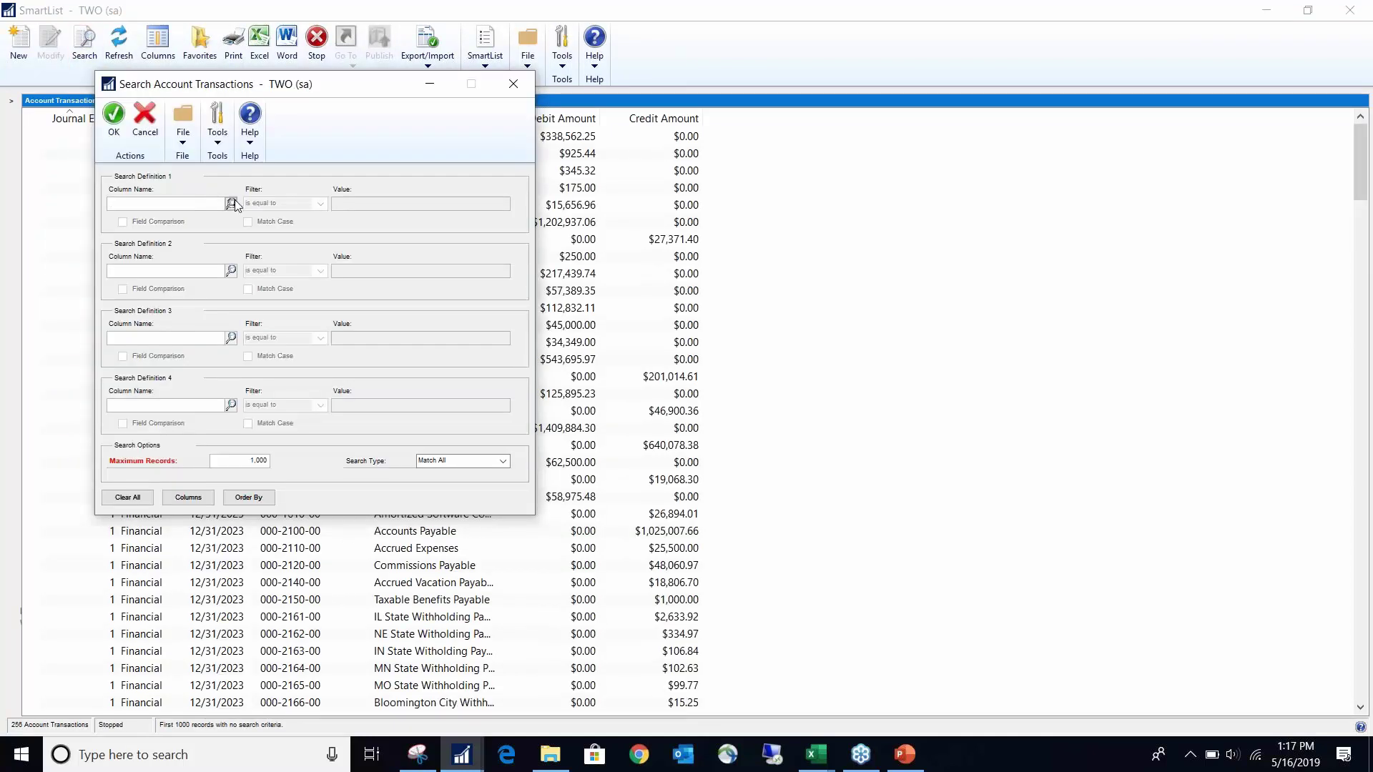
double_click(605, 402)
left_click(378, 207)
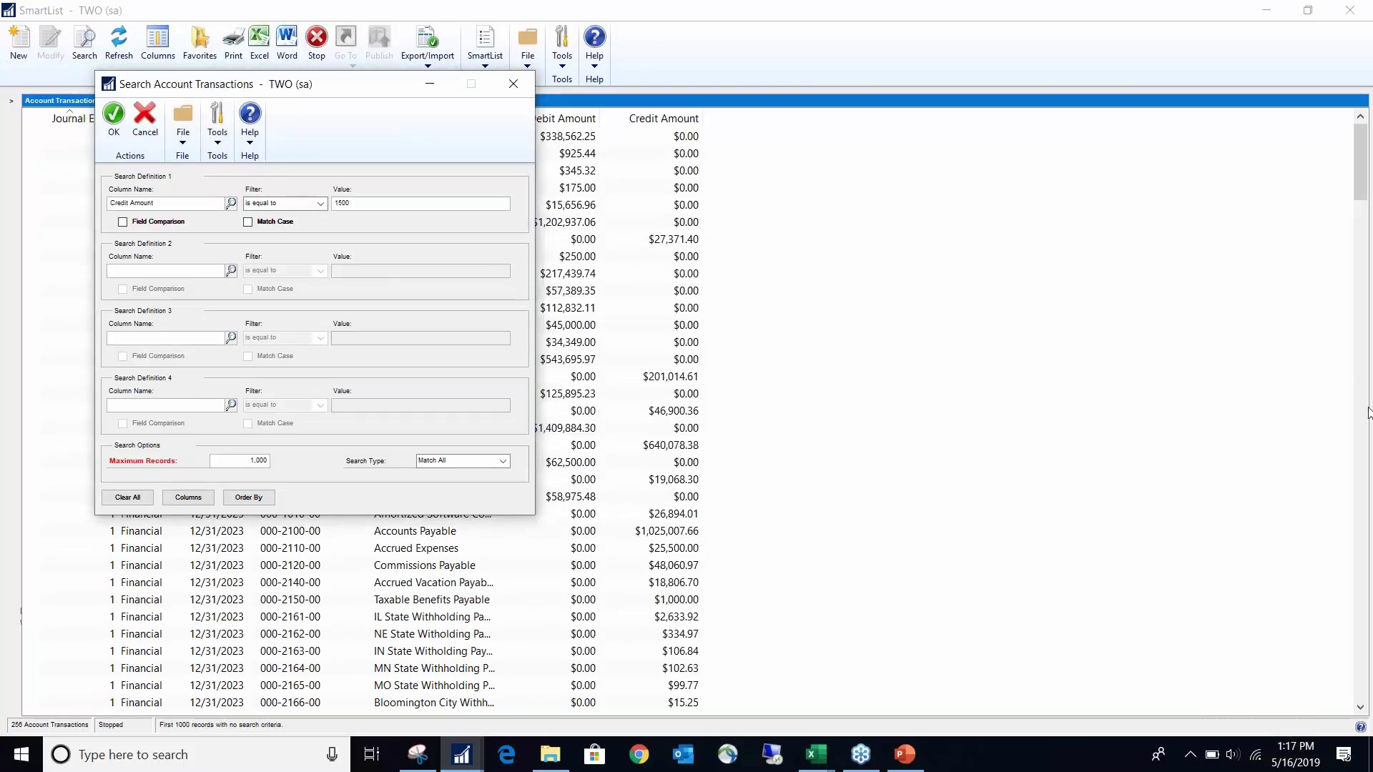
key("Tab")
- Add Debit Amount is equal to 1500, combine criteria with Match 1 or More, and run the search
left_click(231, 271)
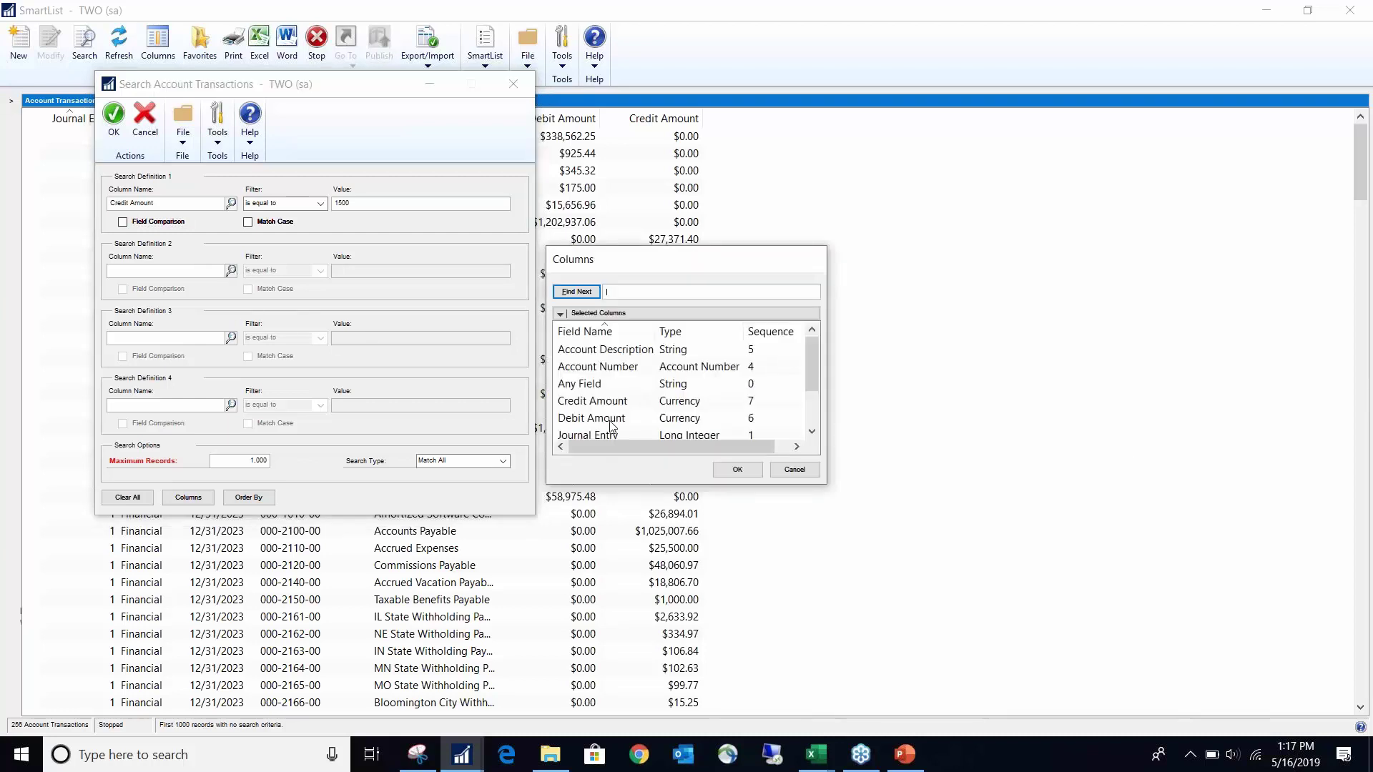
left_click(611, 426)
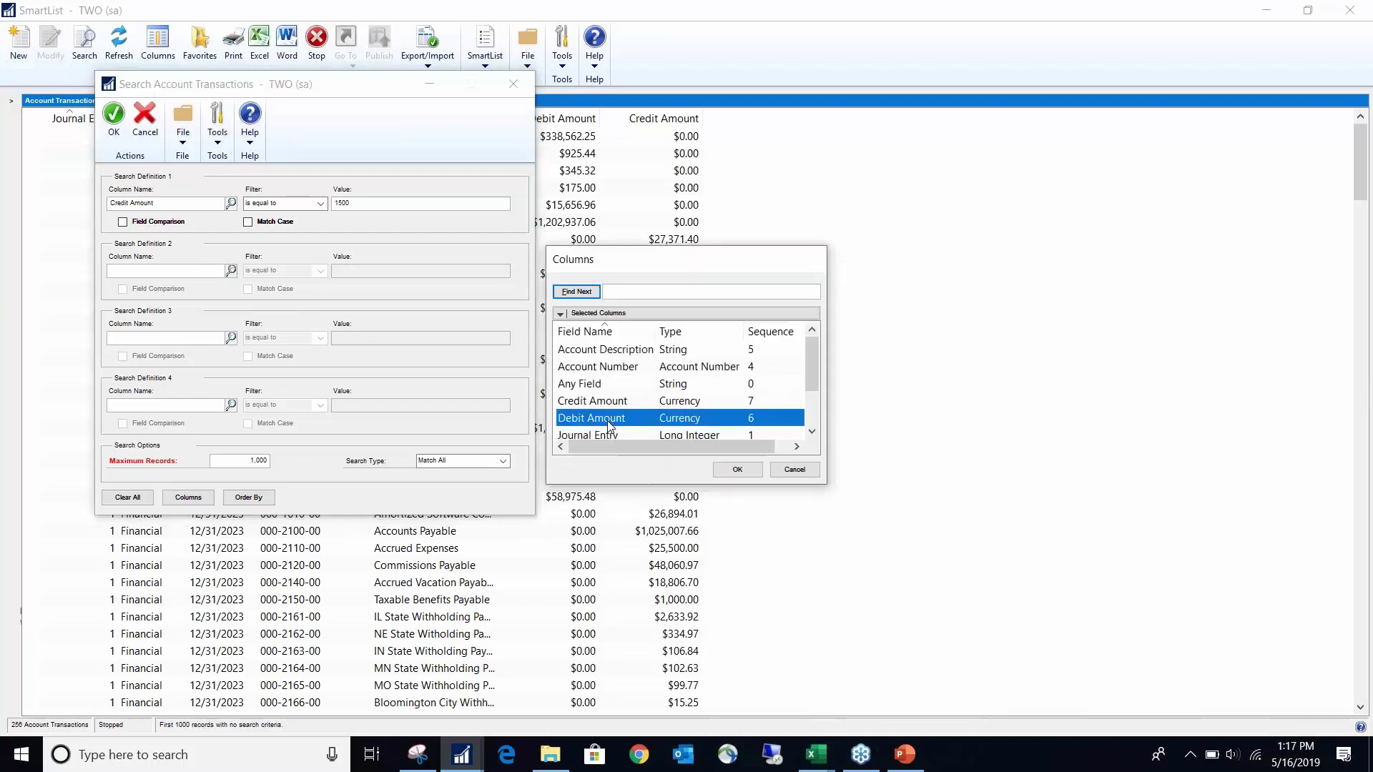
left_click(734, 477)
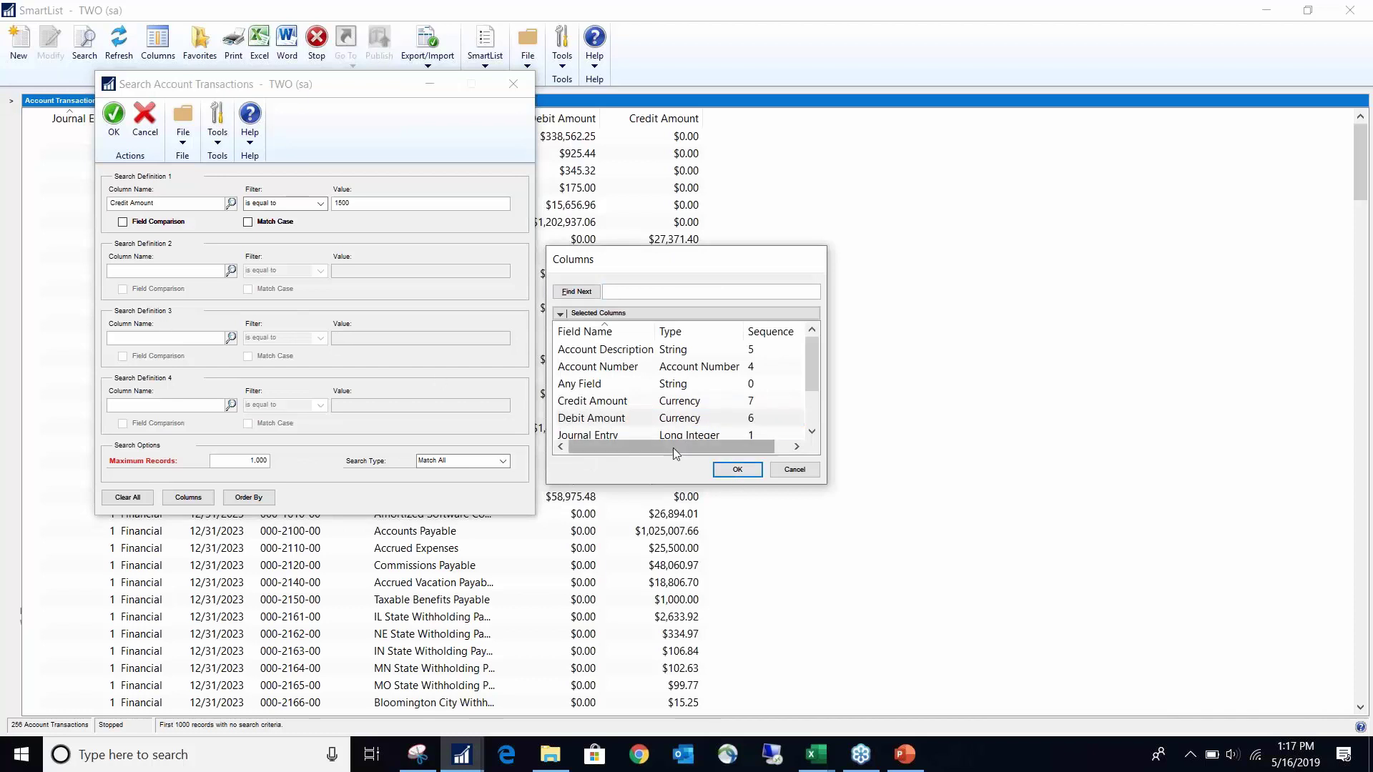
double_click(606, 420)
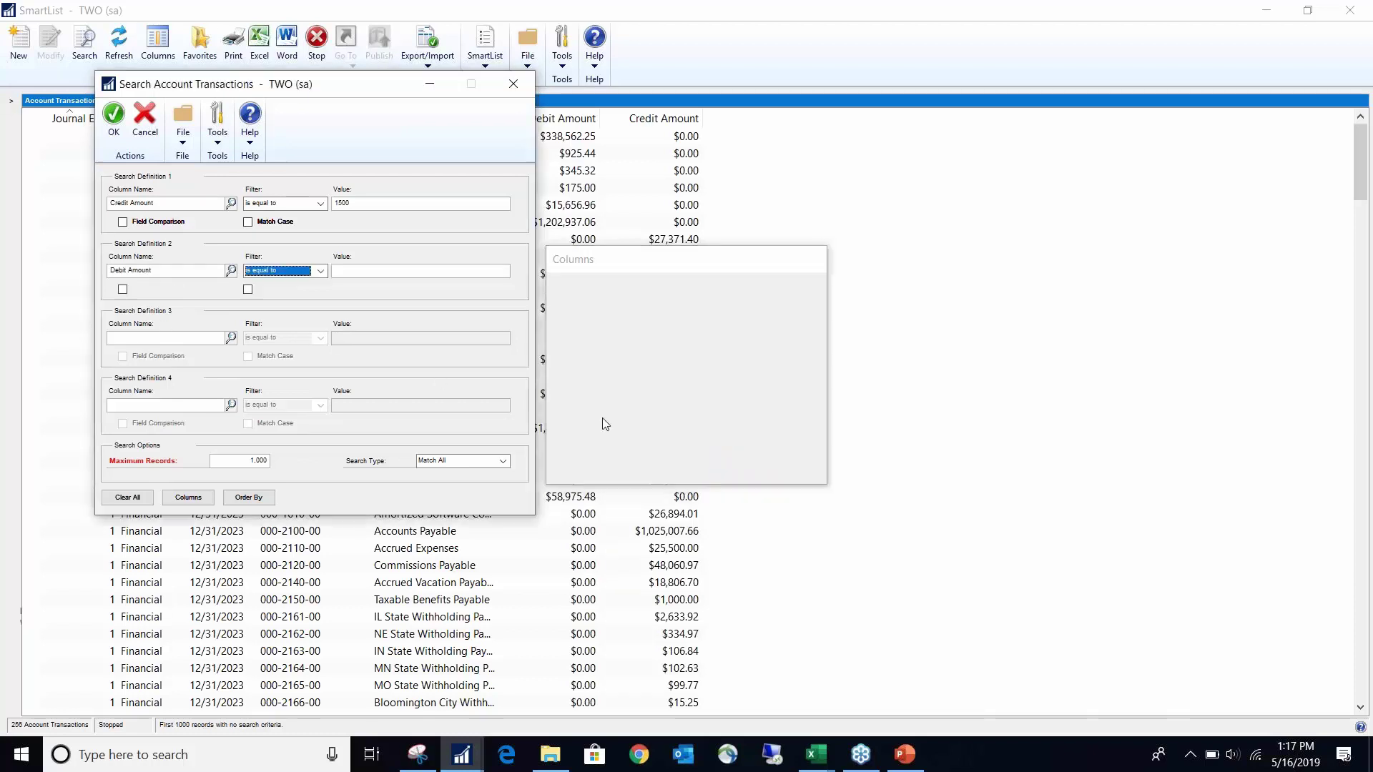
left_click(366, 277)
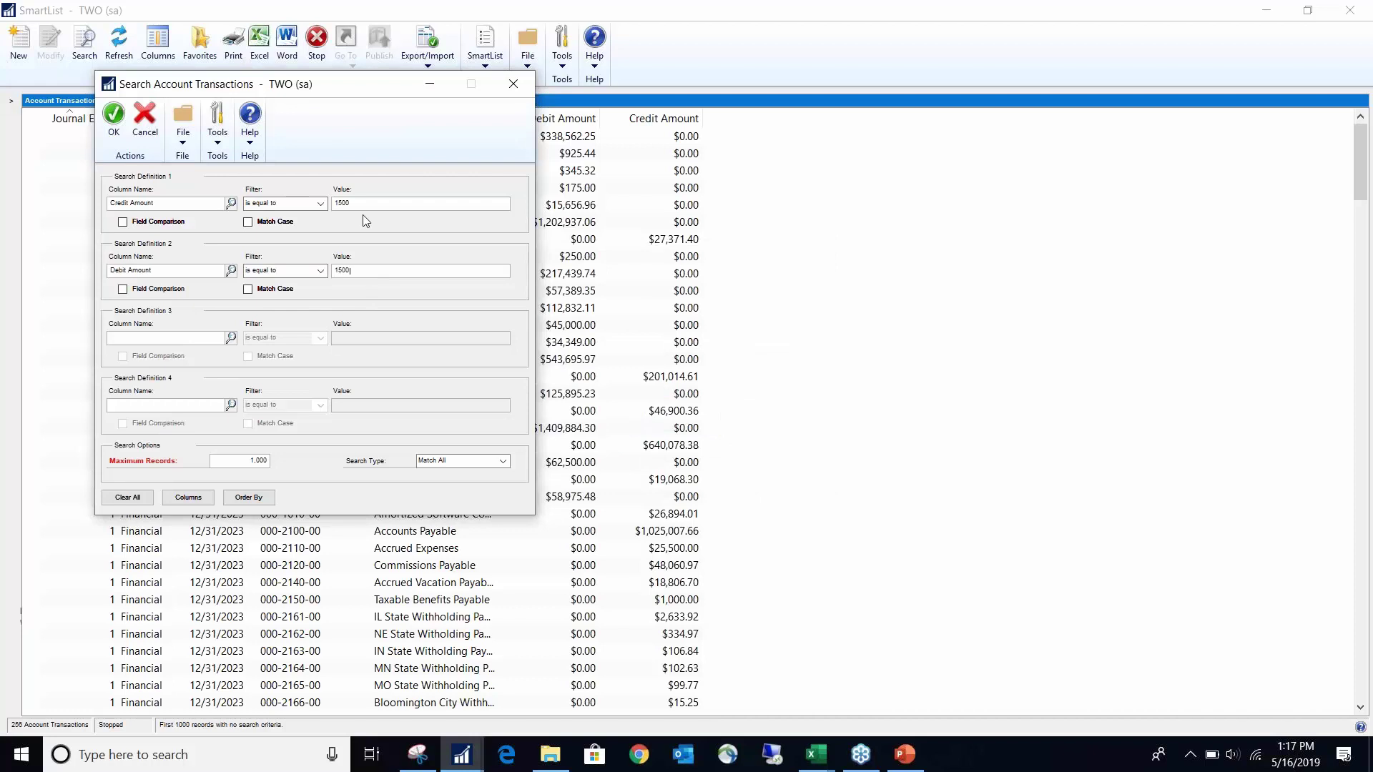
key("Tab")
left_click(503, 463)
left_click(469, 483)
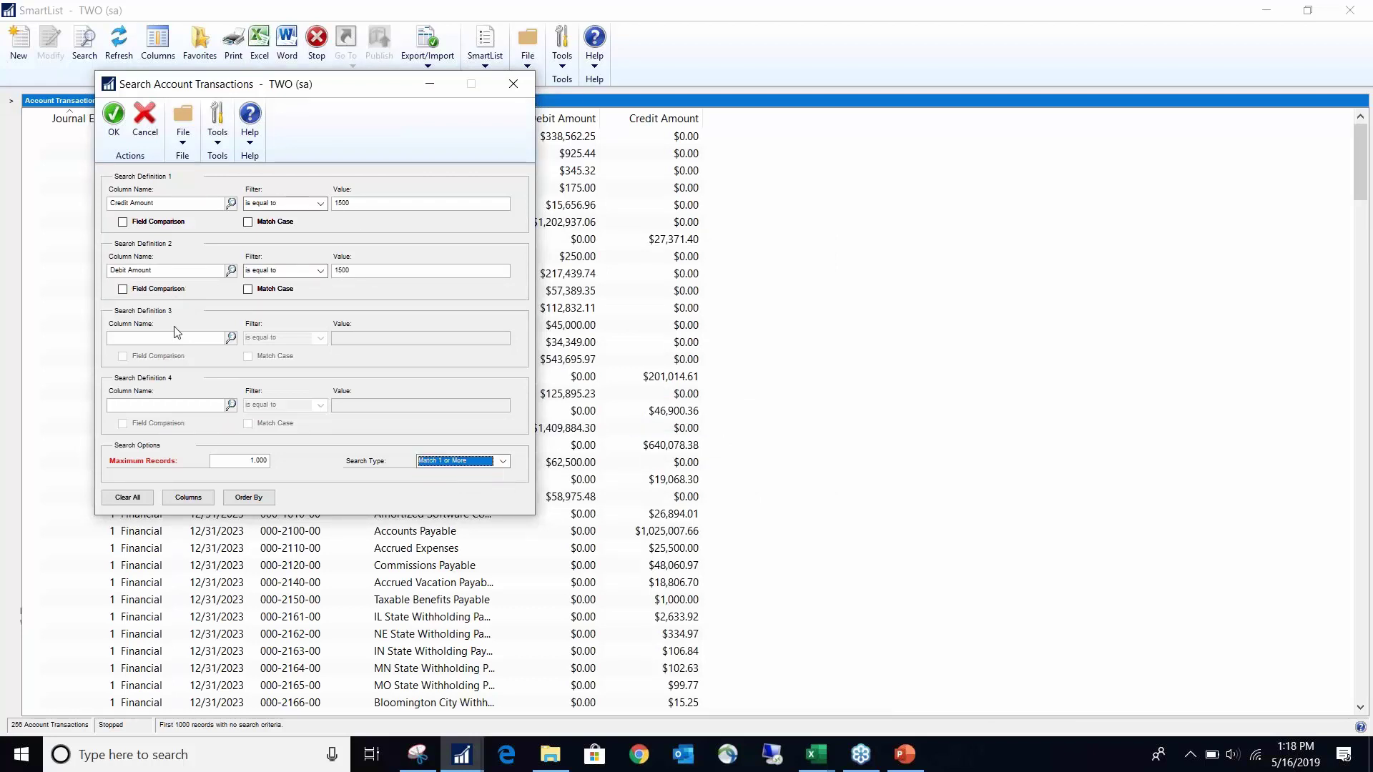
left_click(113, 135)
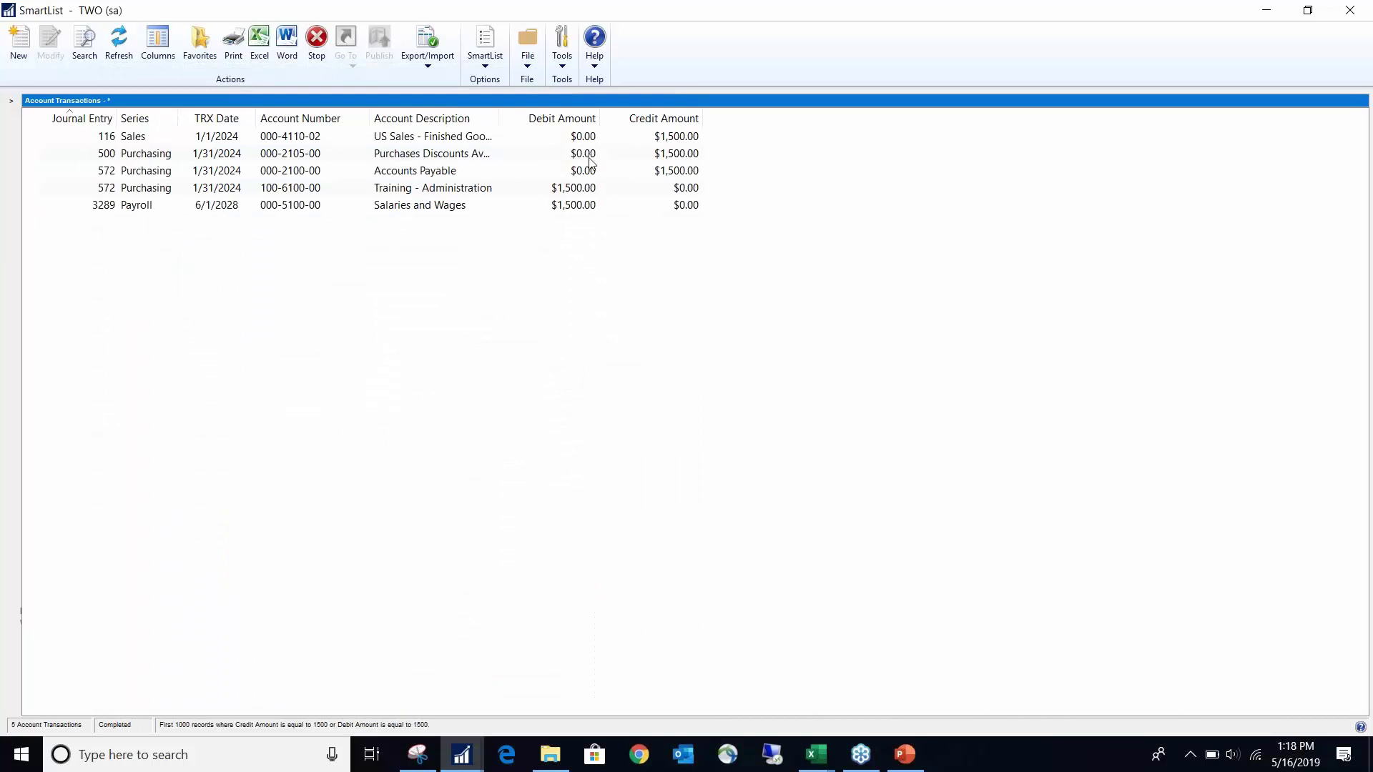
left_click(265, 136)
left_click(204, 171)
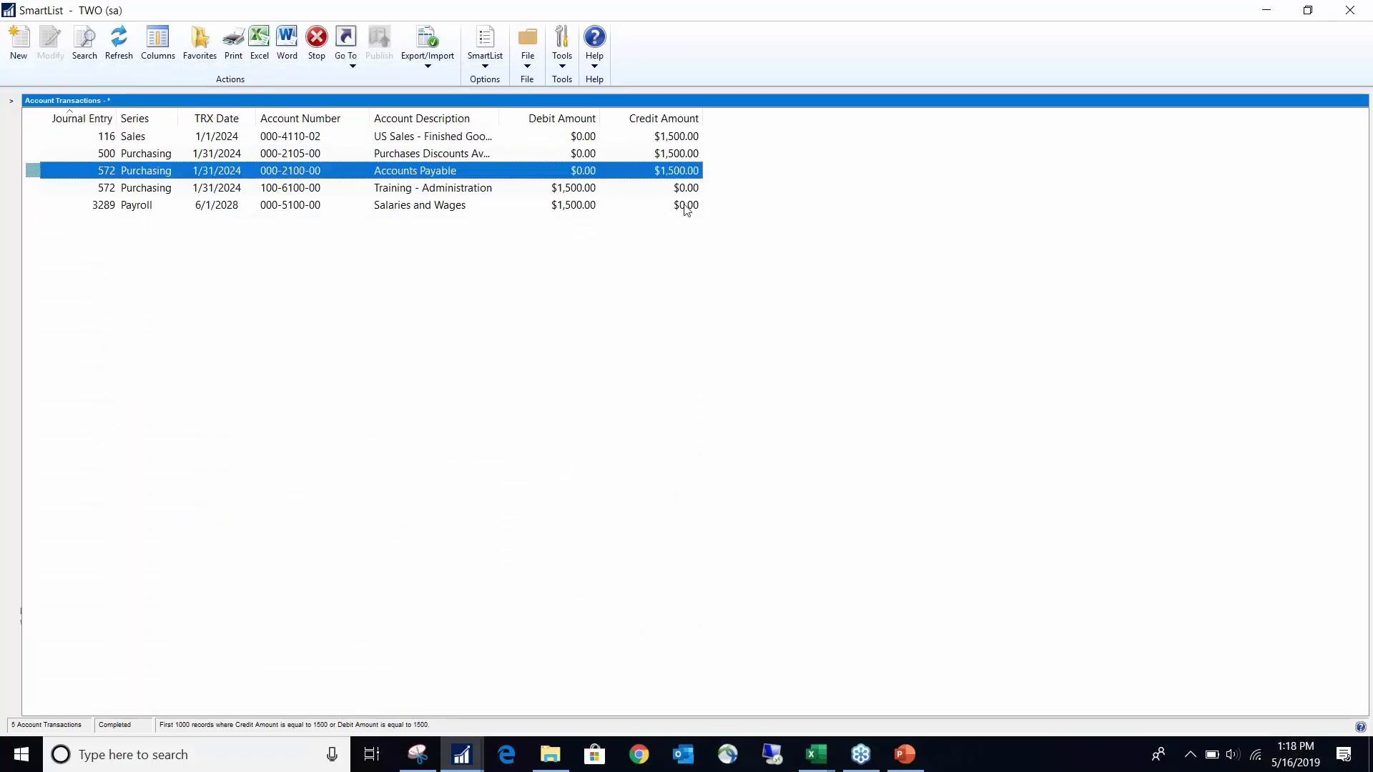
double_click(395, 138)
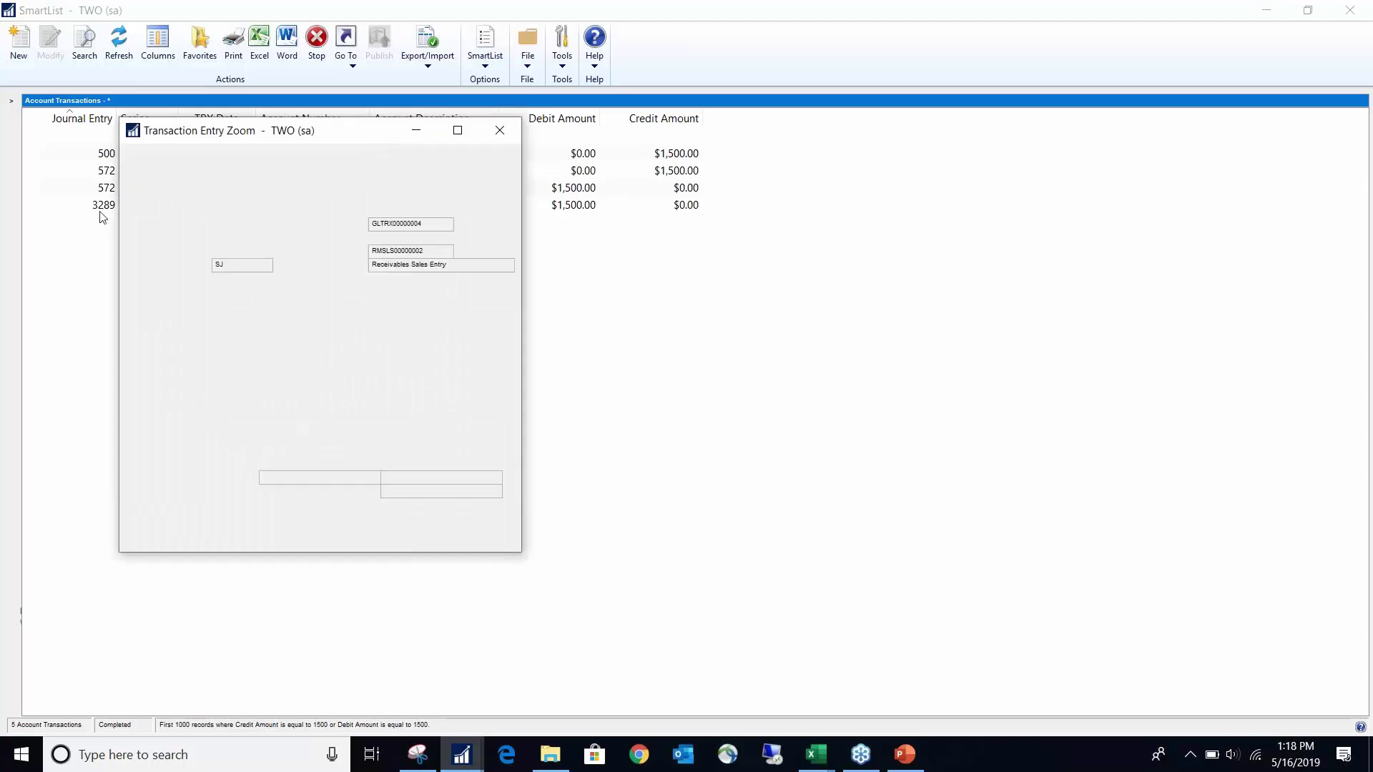
left_click(347, 367)
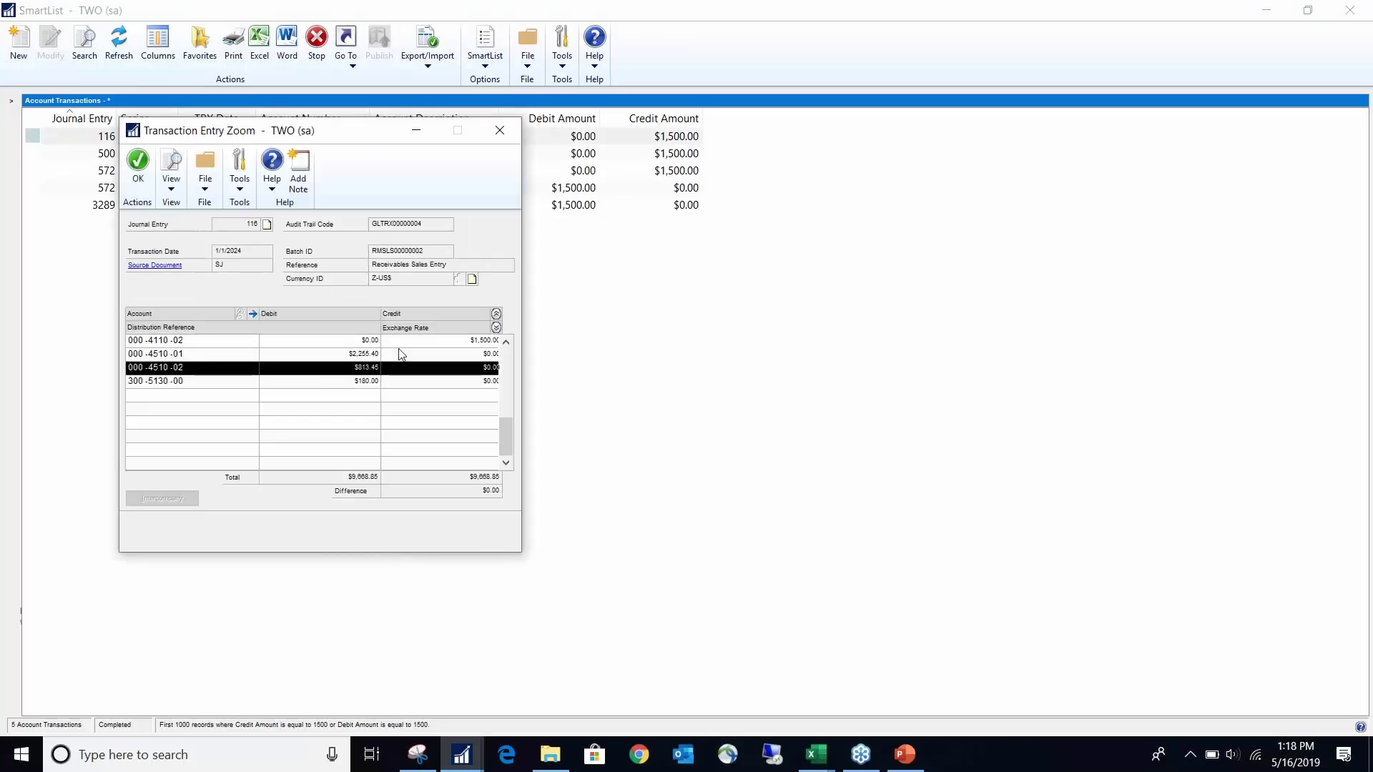
left_click(500, 134)
left_click(461, 172)
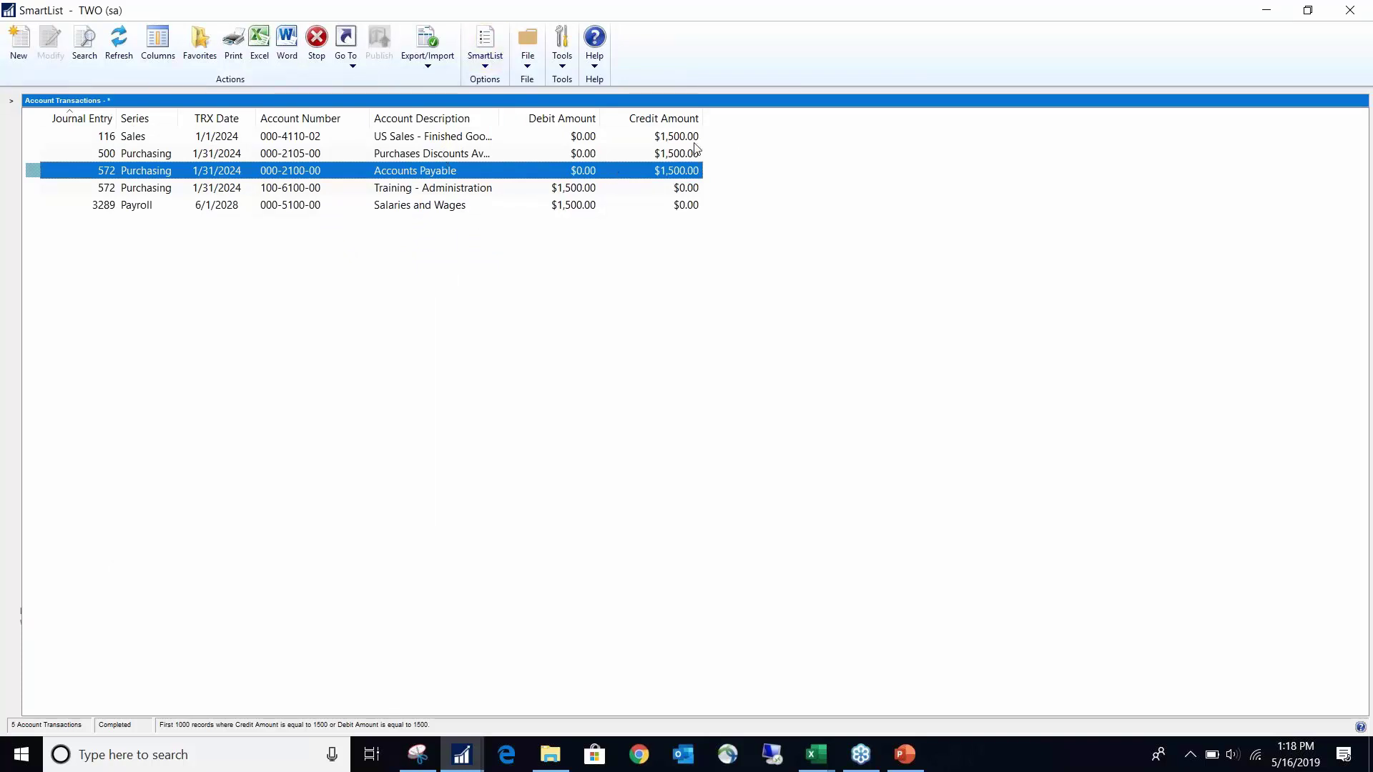
left_click(643, 155)
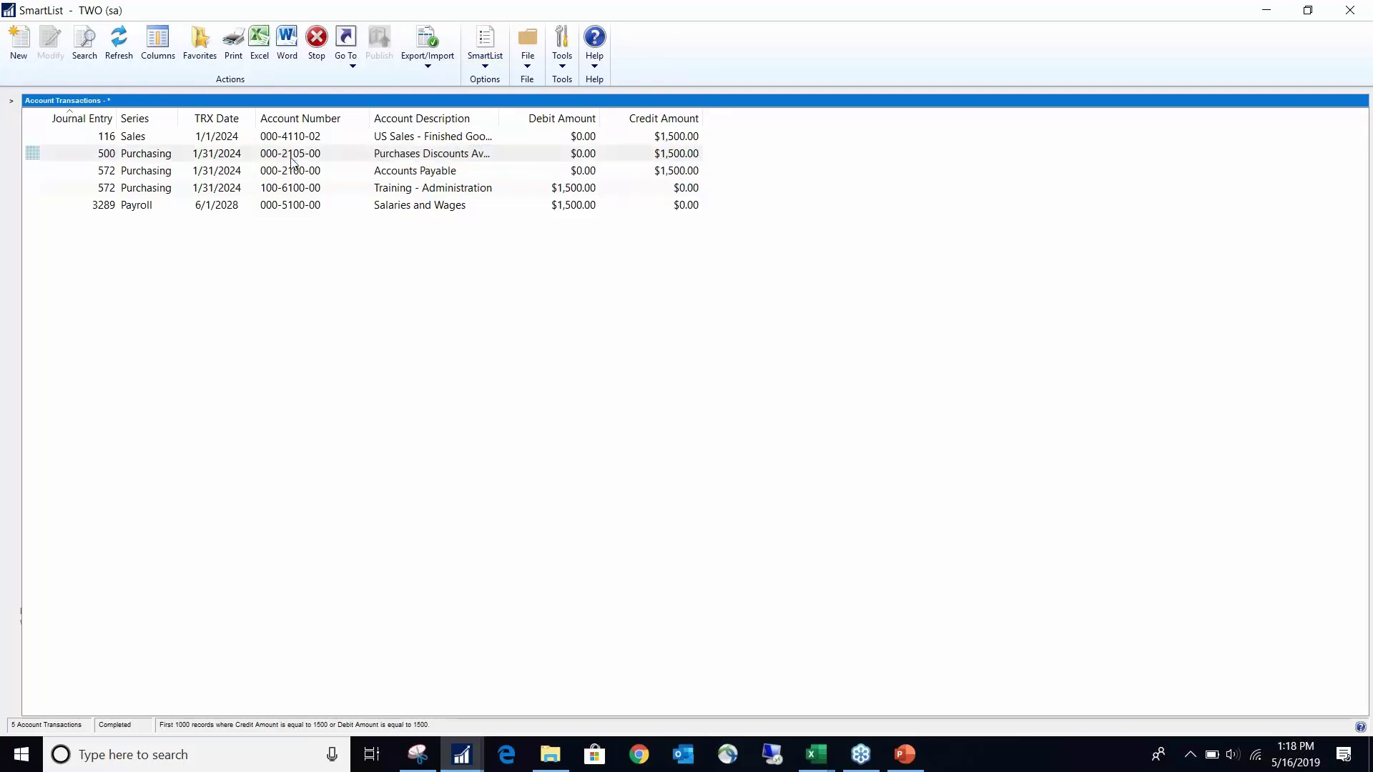
double_click(399, 153)
left_click(176, 265)
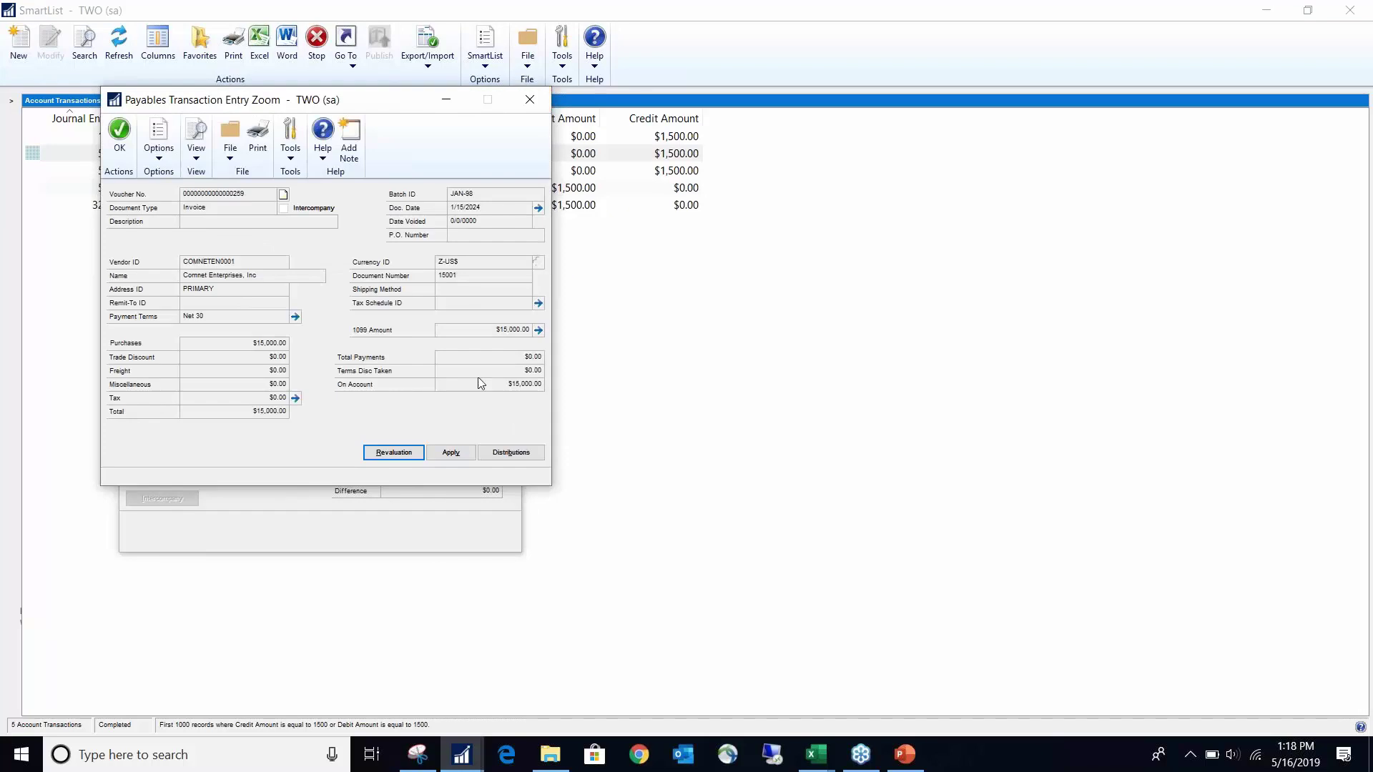
left_click(528, 100)
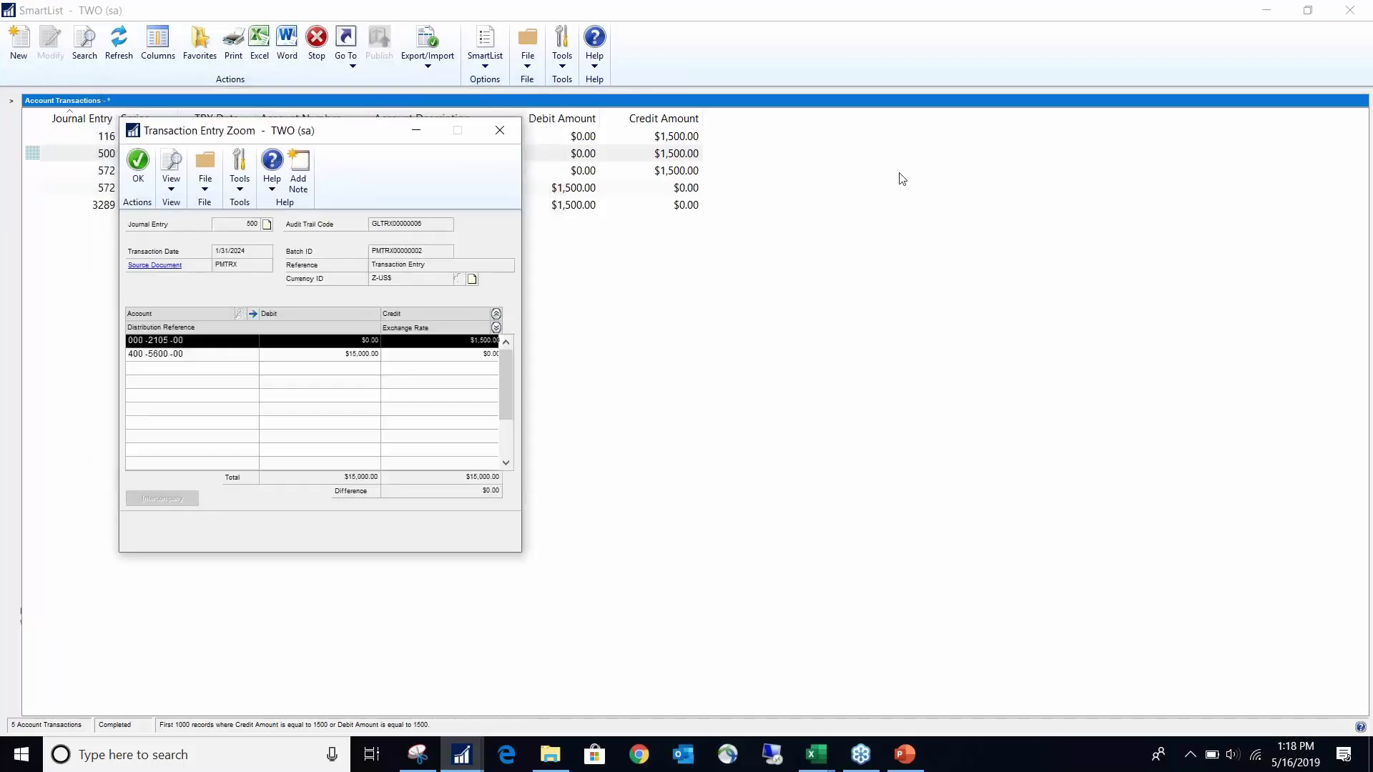
left_click(500, 135)
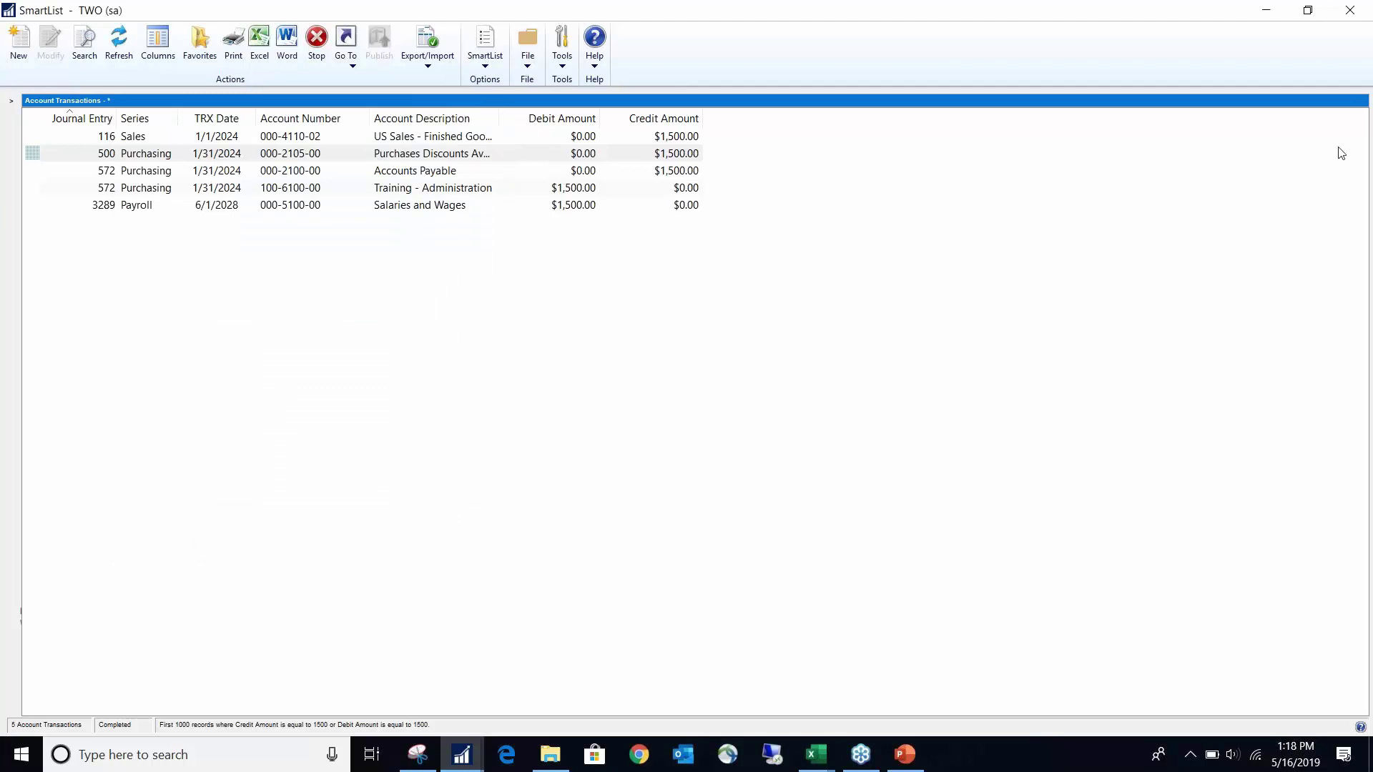
- Close SmartList and reopen the unfiltered Financial > Account Transactions list
left_click(1363, 11)
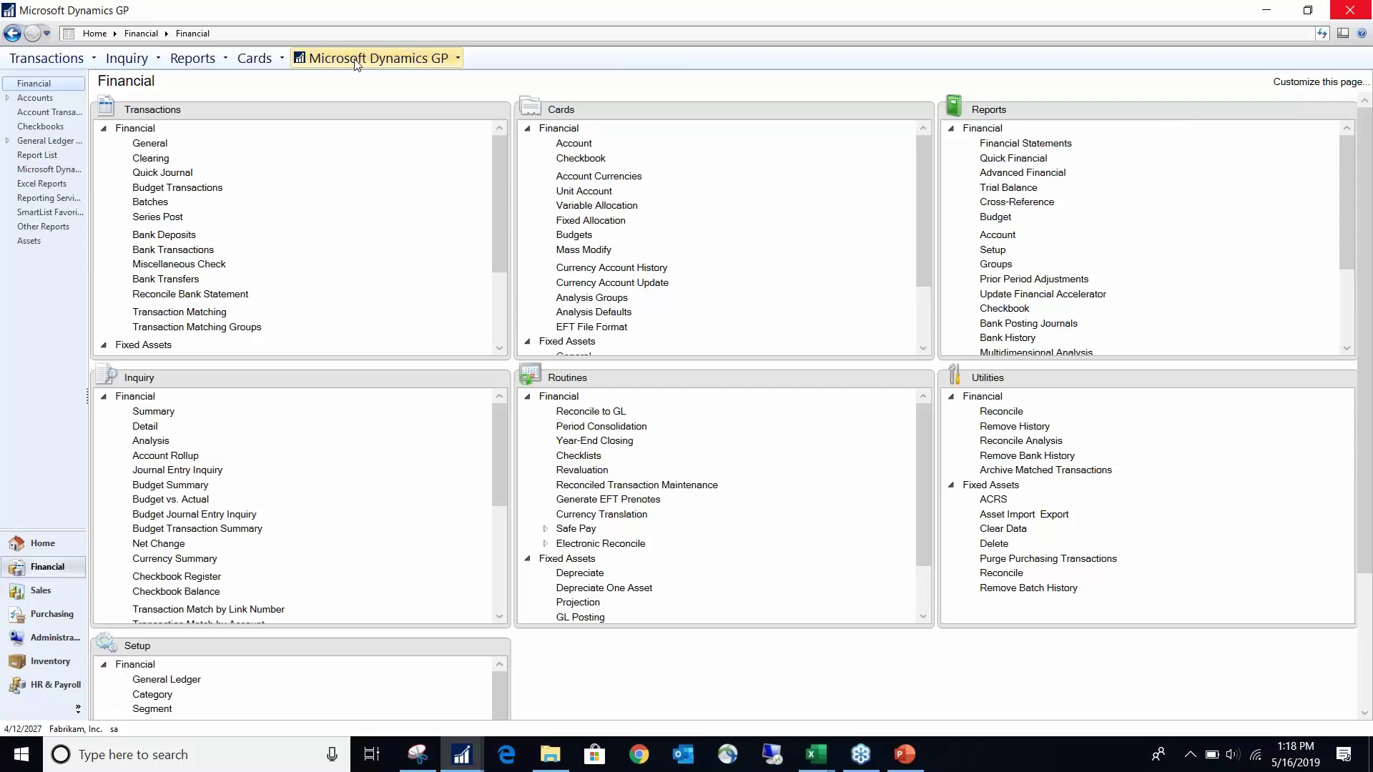
left_click(355, 60)
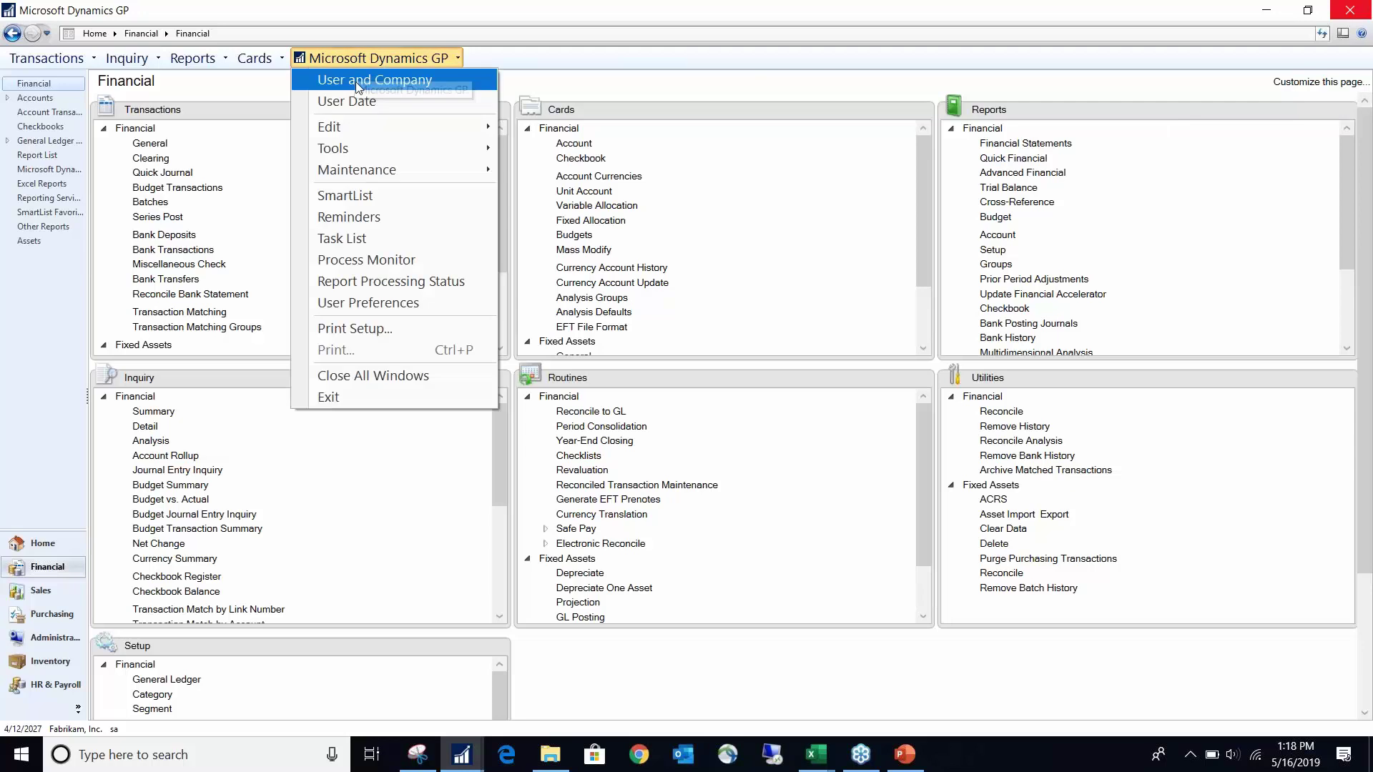
left_click(361, 199)
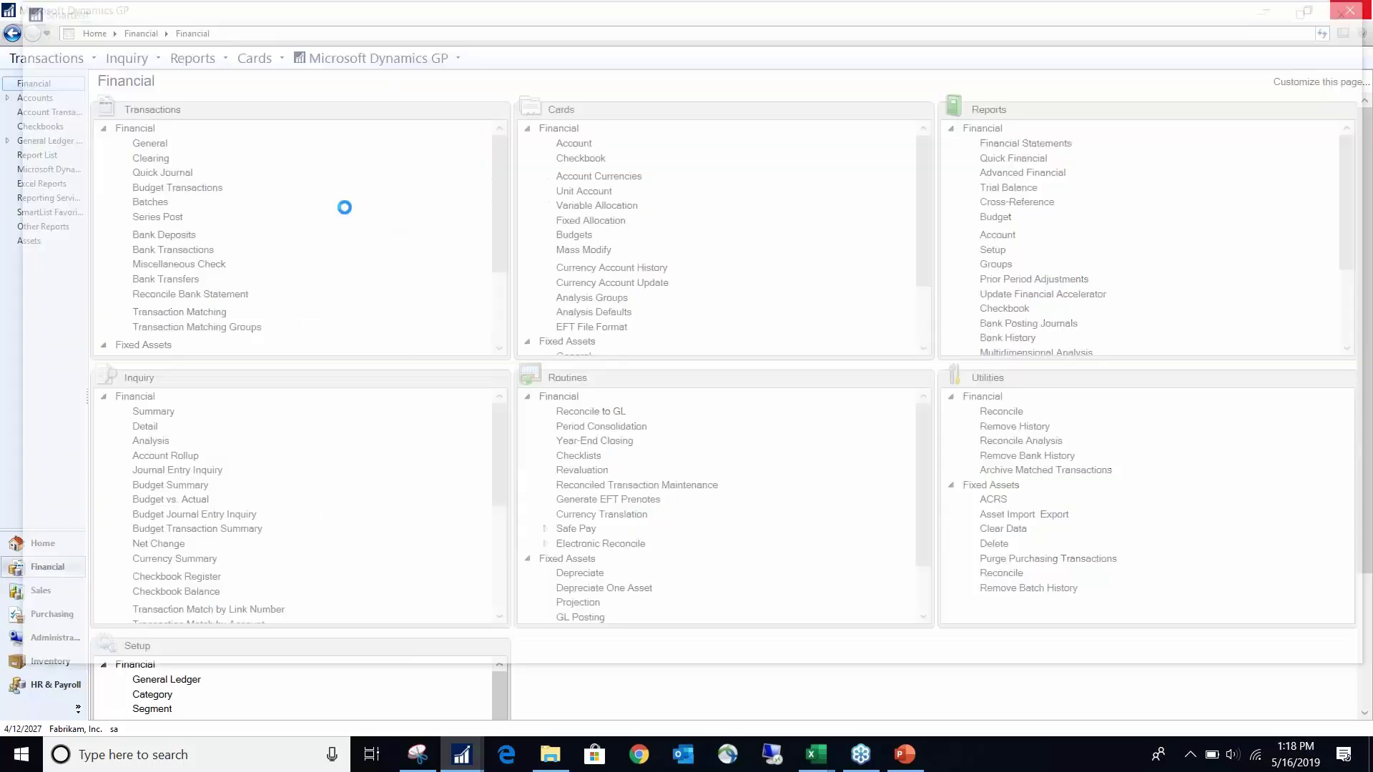
left_click(24, 148)
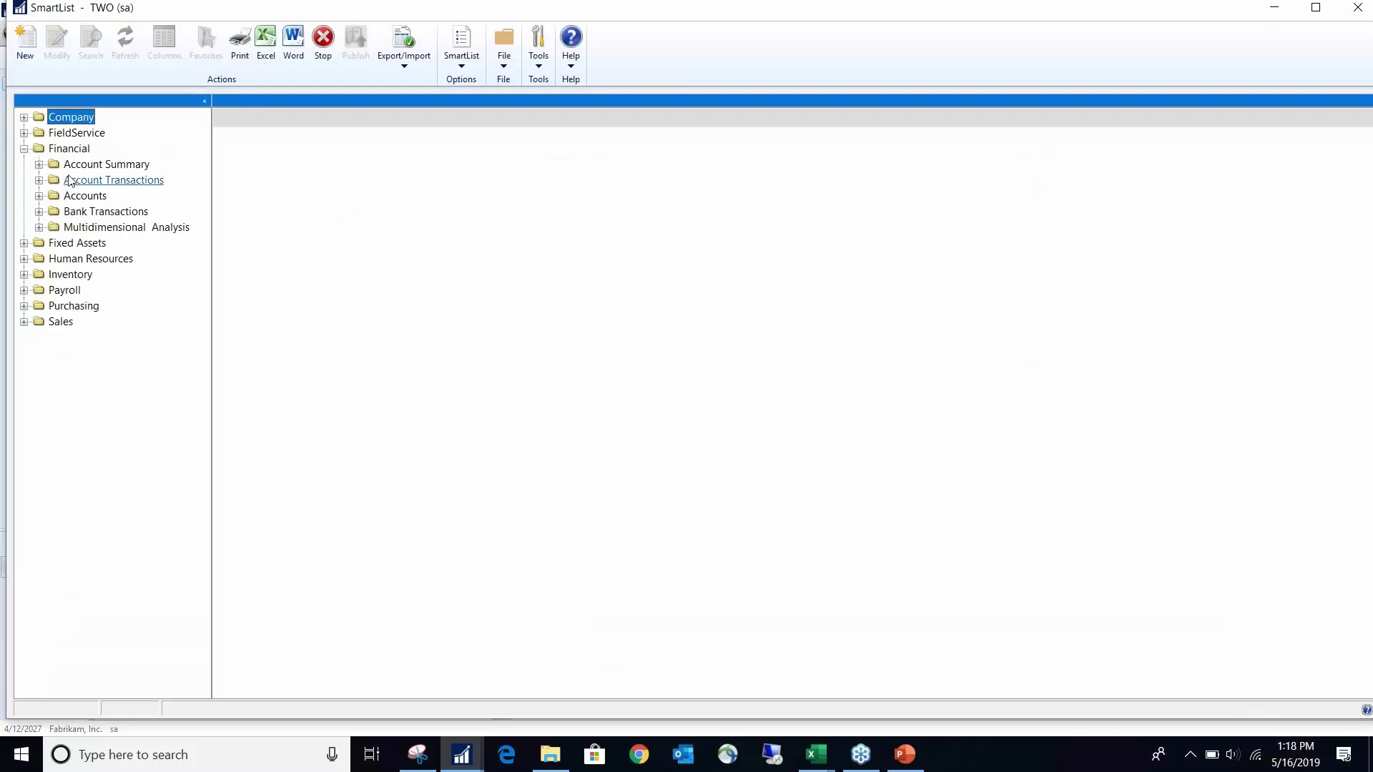
left_click(40, 183)
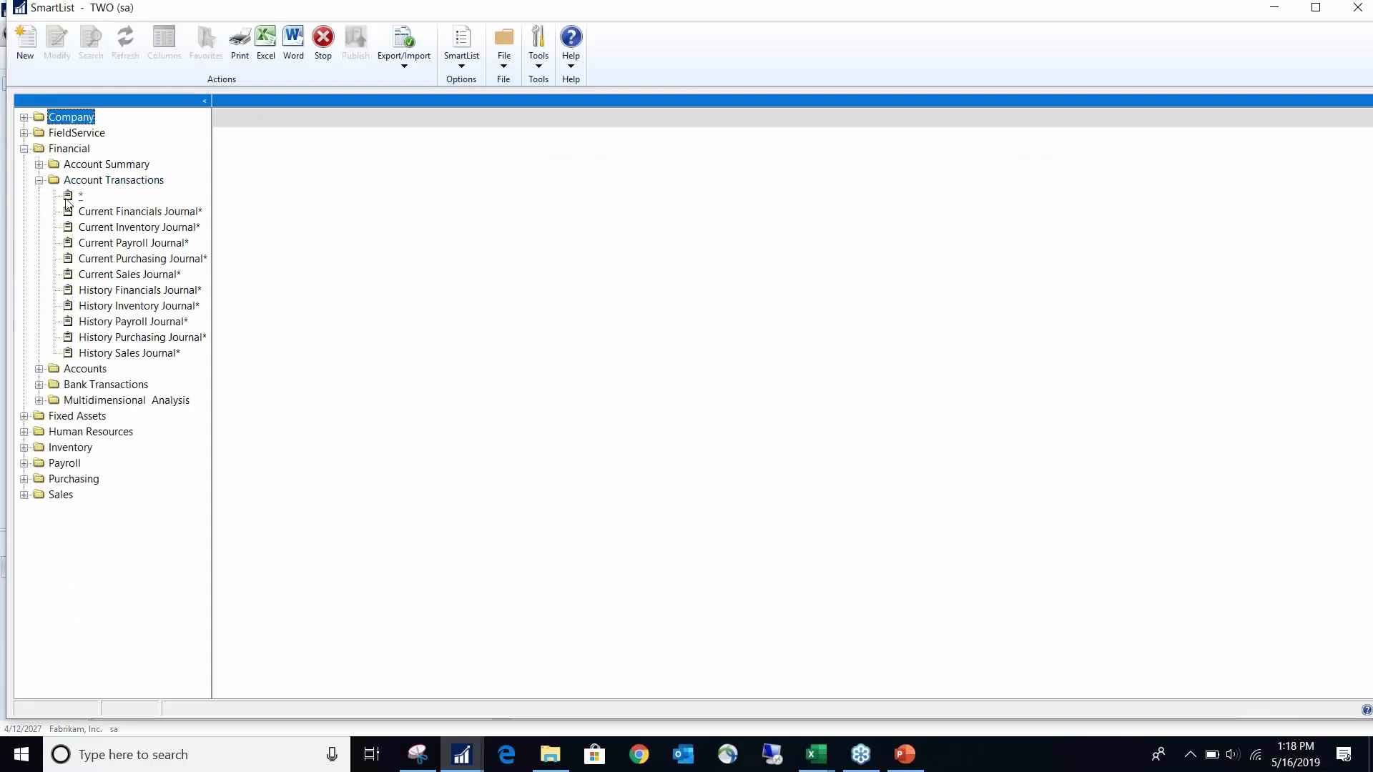
left_click(68, 198)
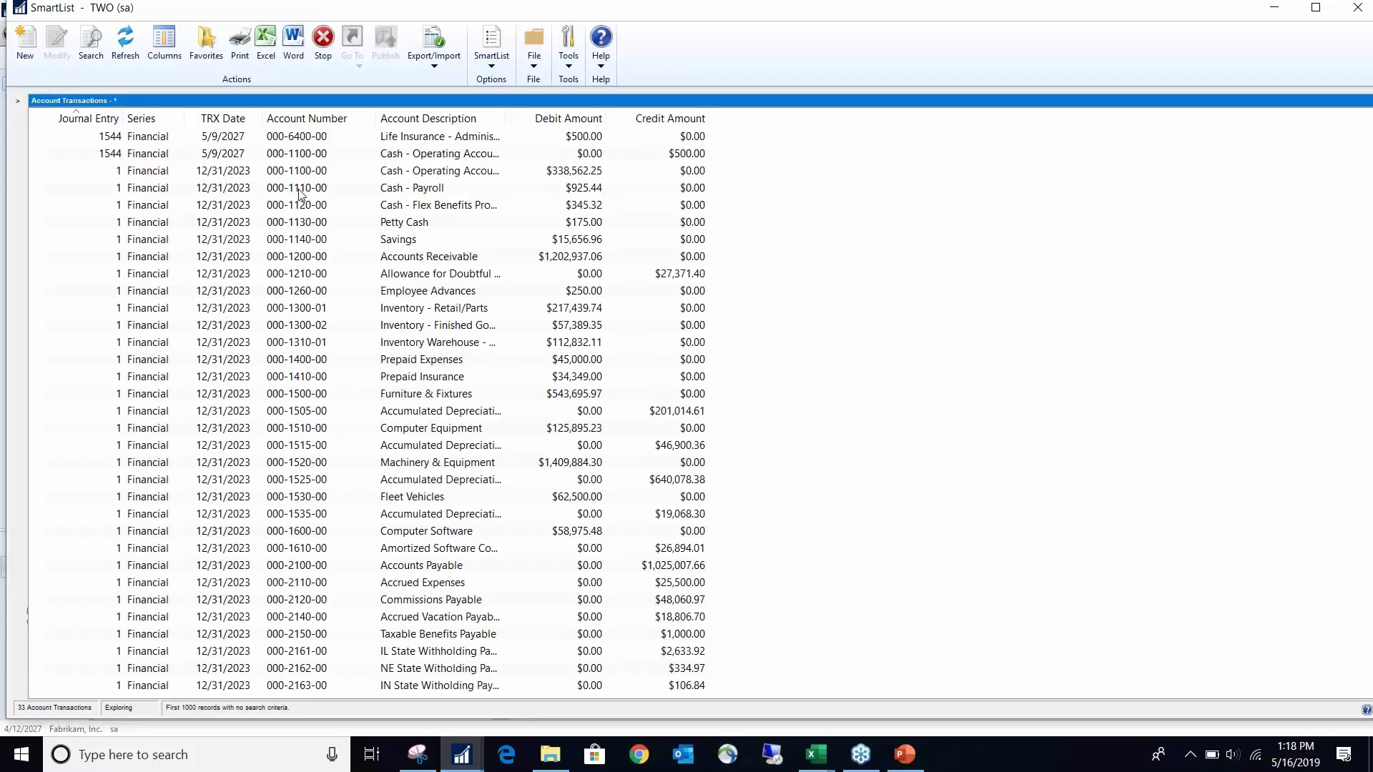
left_click(90, 39)
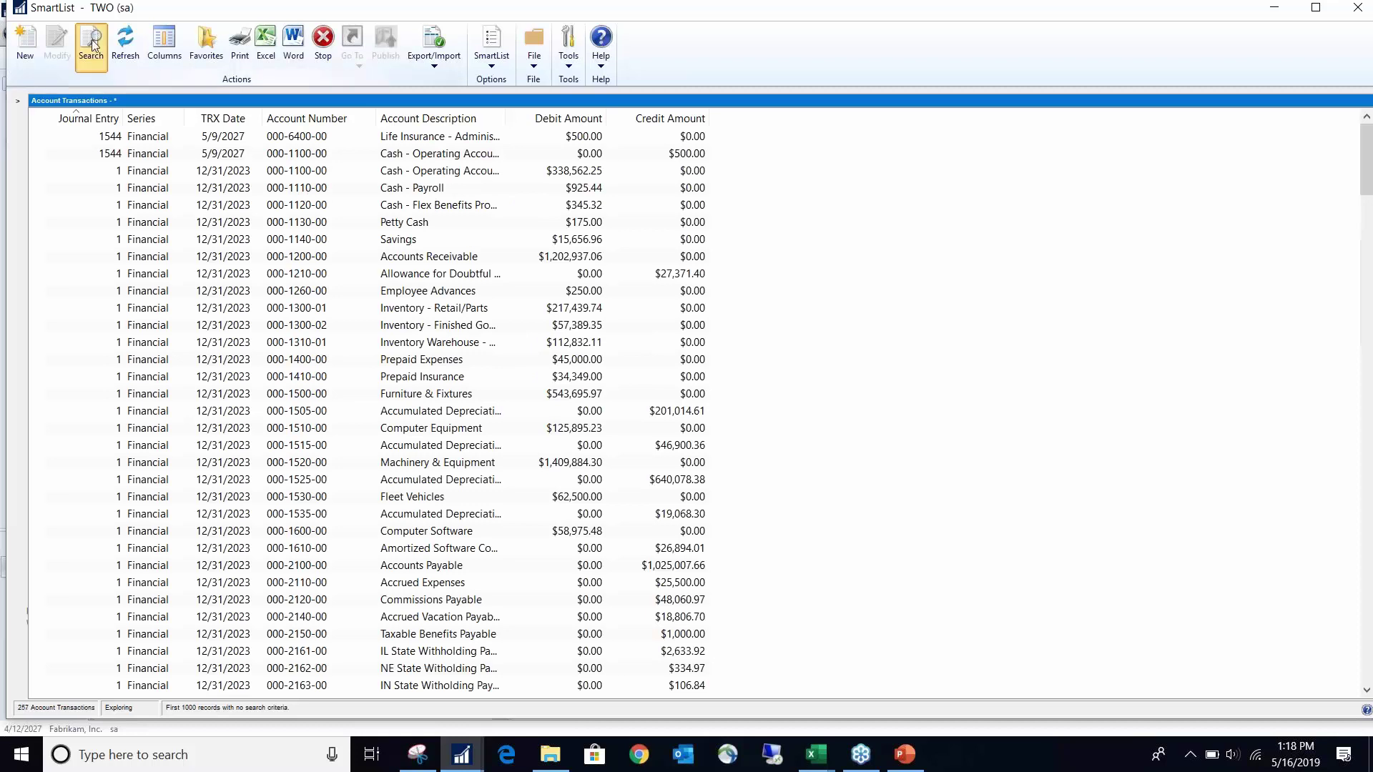
left_click(464, 460)
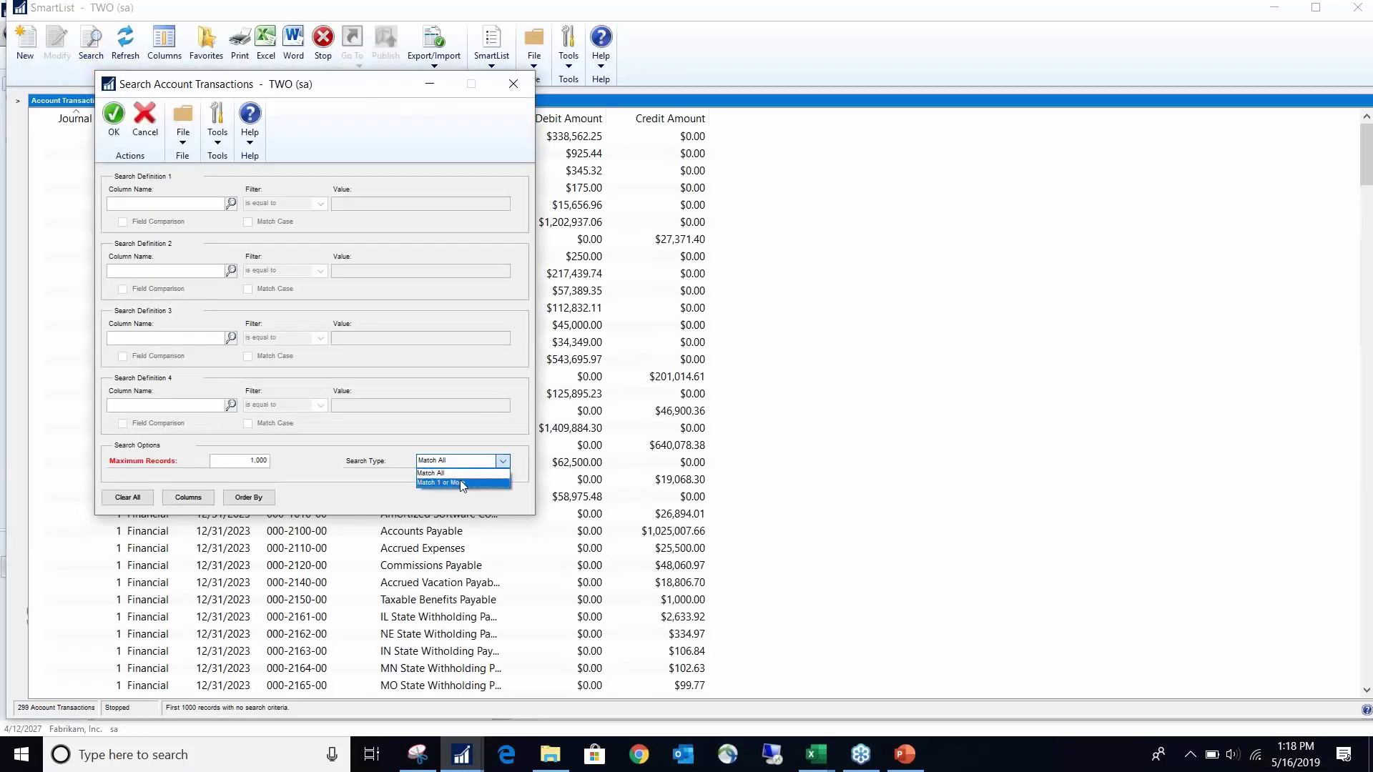
left_click(465, 483)
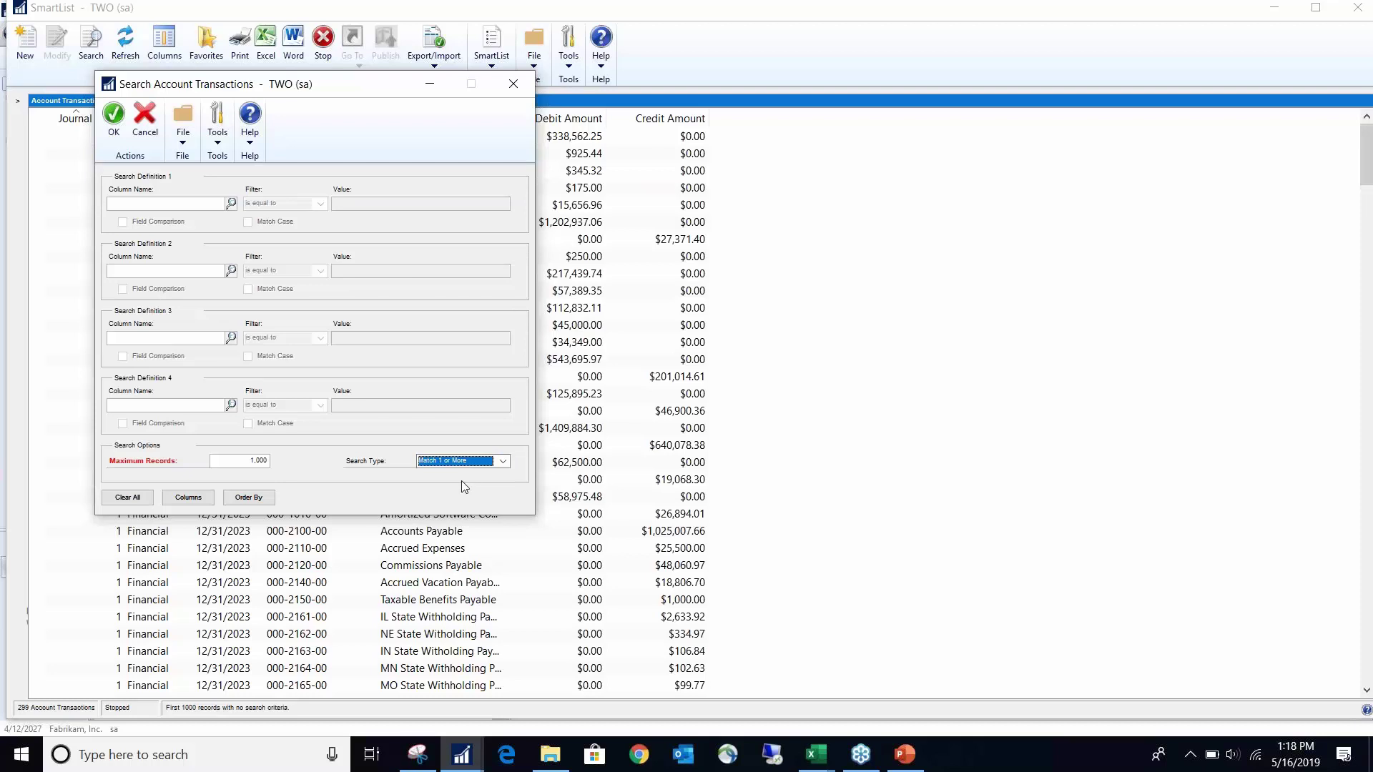
left_click(513, 87)
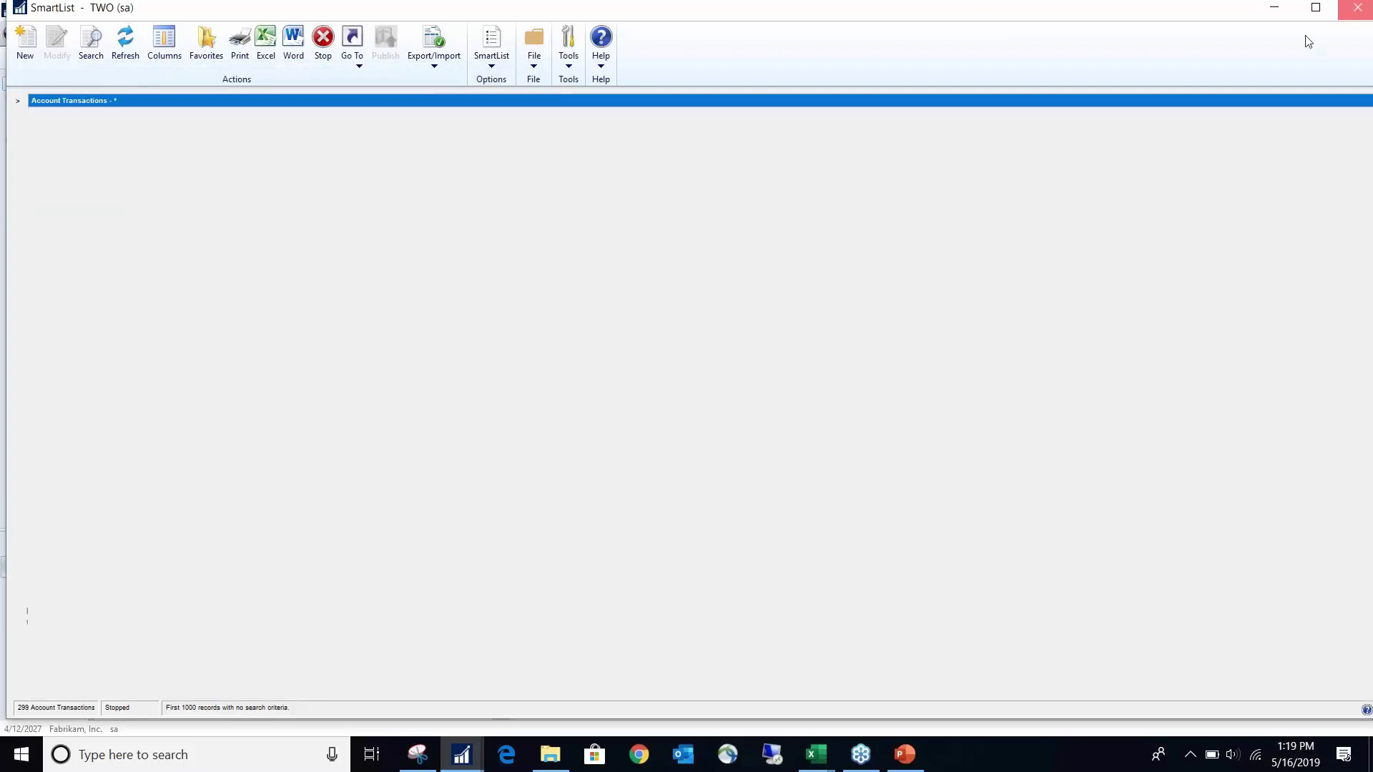
- Close SmartList and switch to the PMtoGL_36_022024 workbook in Excel
left_click(1356, 7)
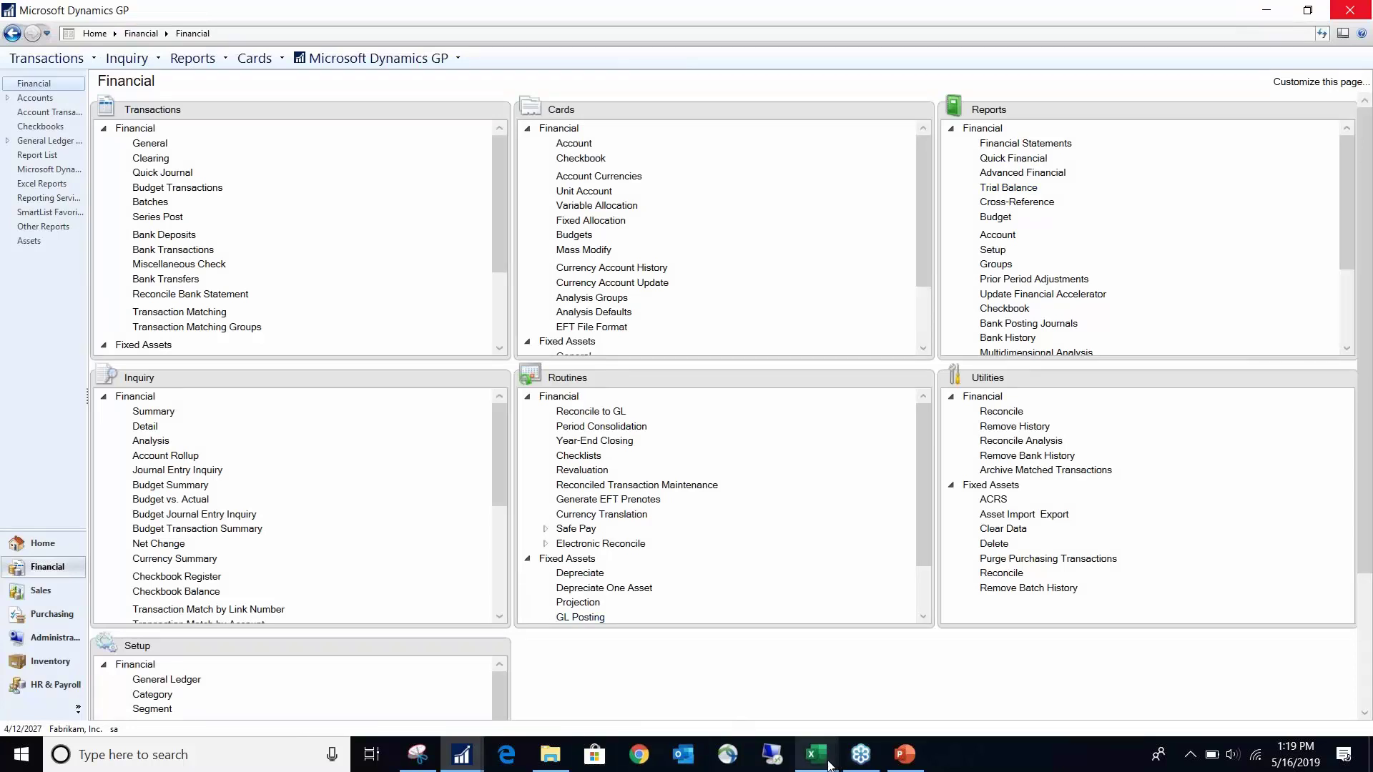
mouse_move(828, 764)
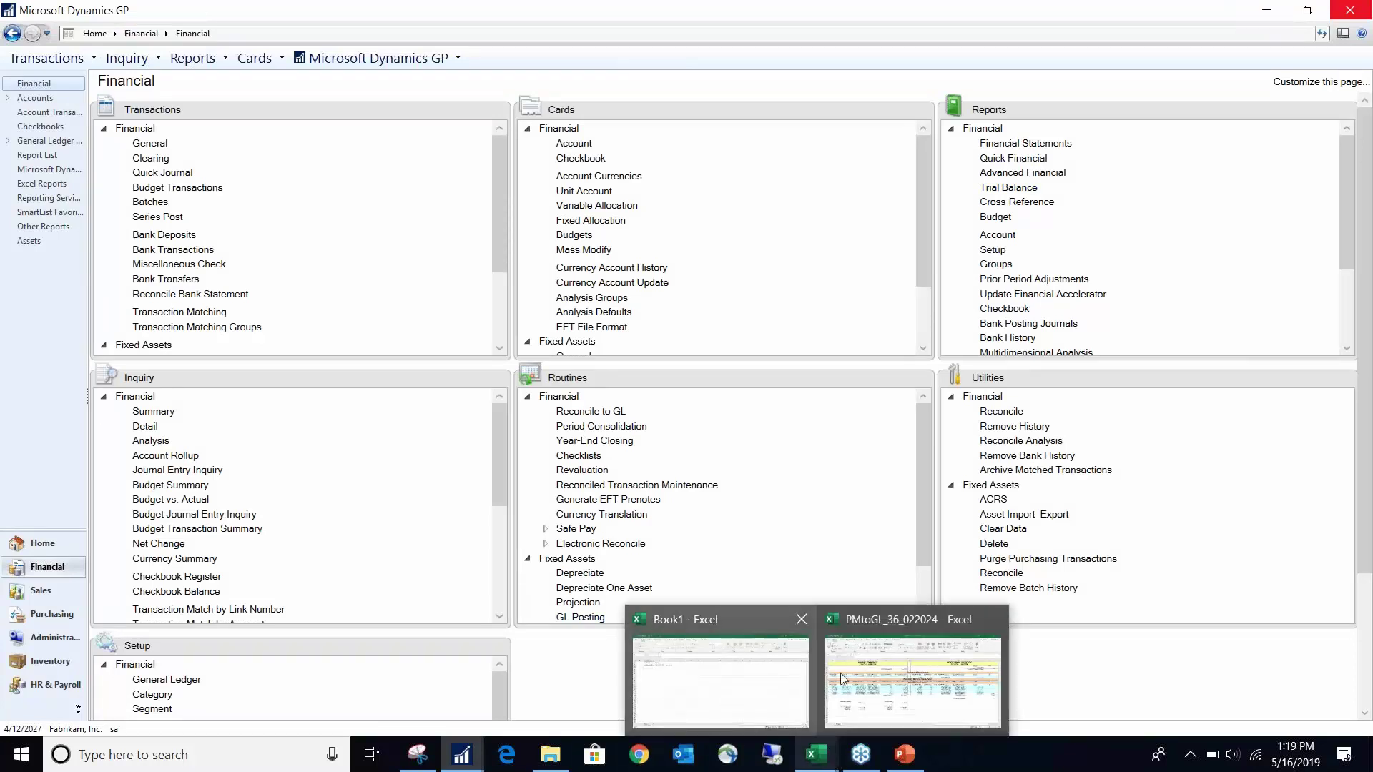
left_click(954, 679)
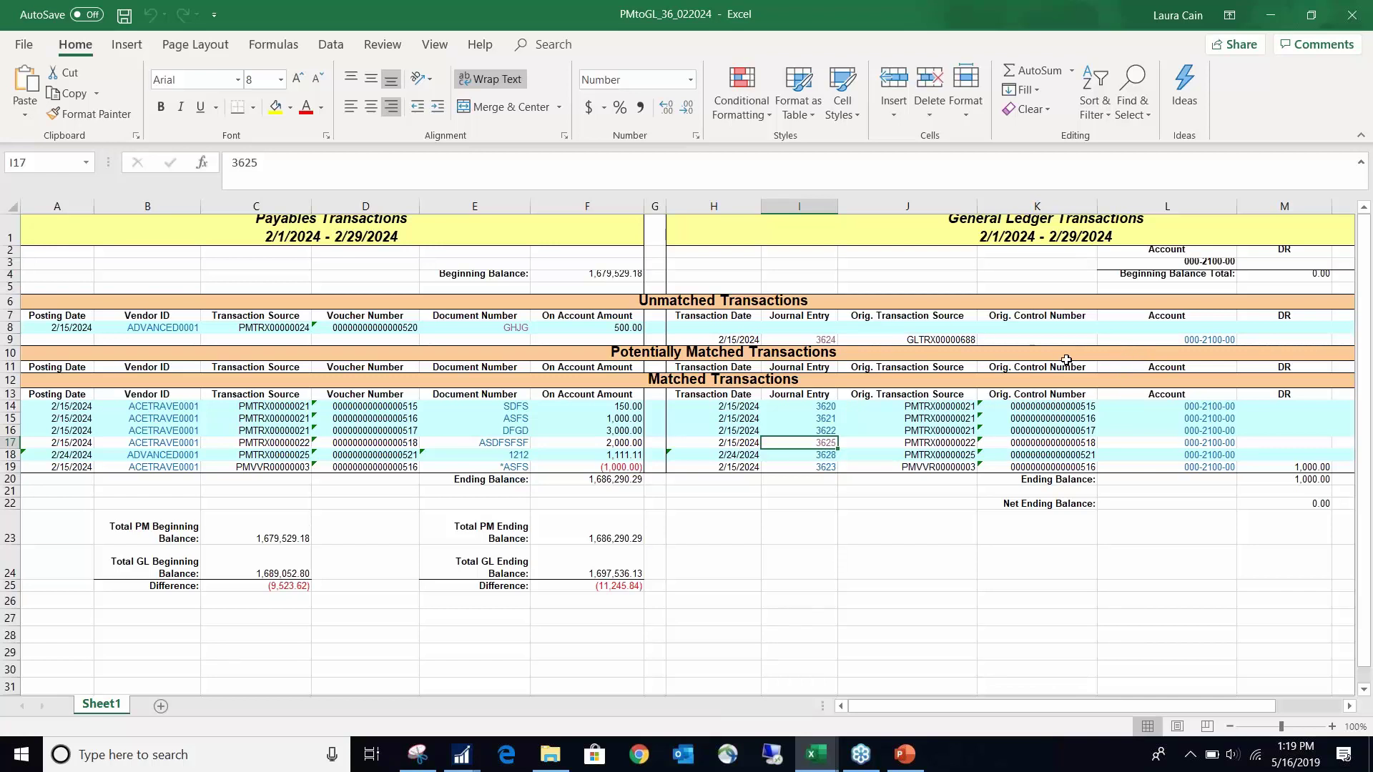
- Highlight the Matched Transactions heading, then return to the Dynamics GP Financial home page
left_click(1015, 374)
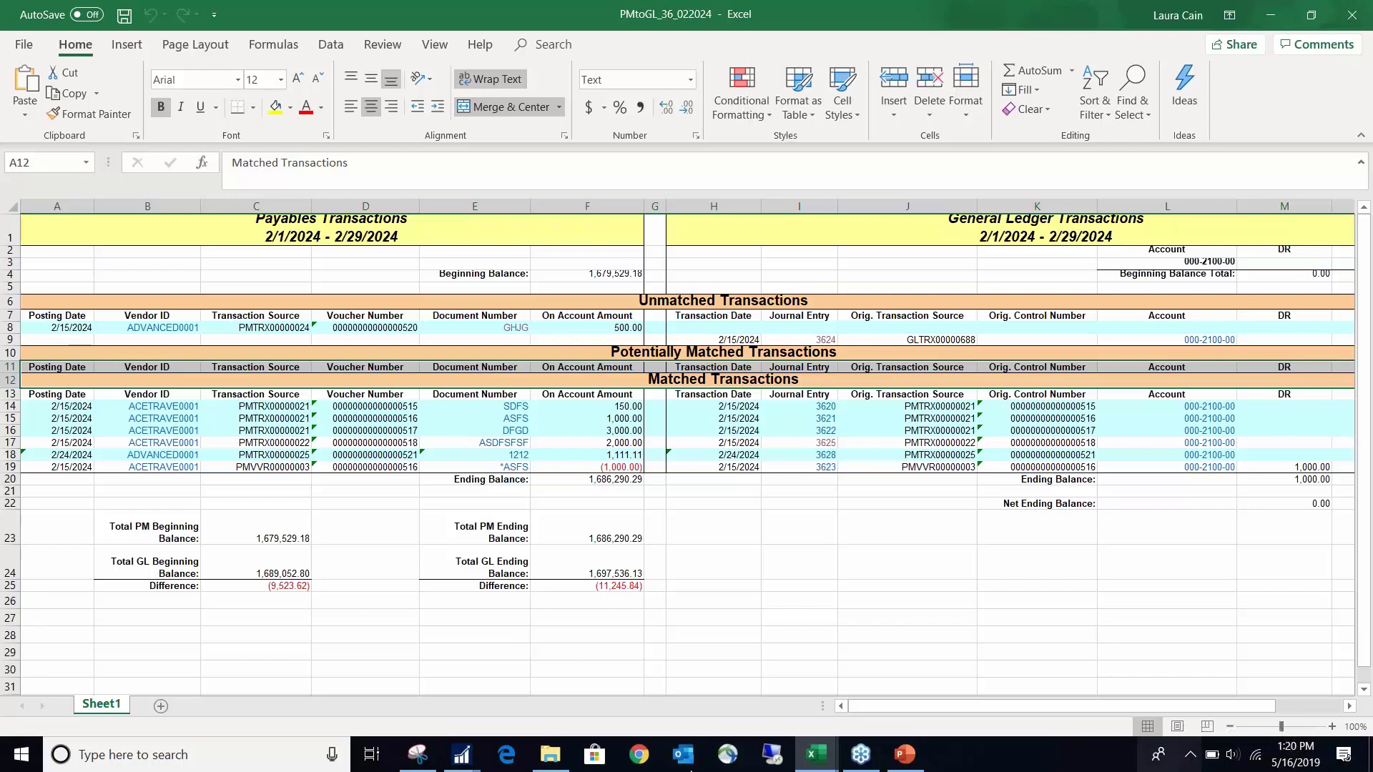
left_click(458, 758)
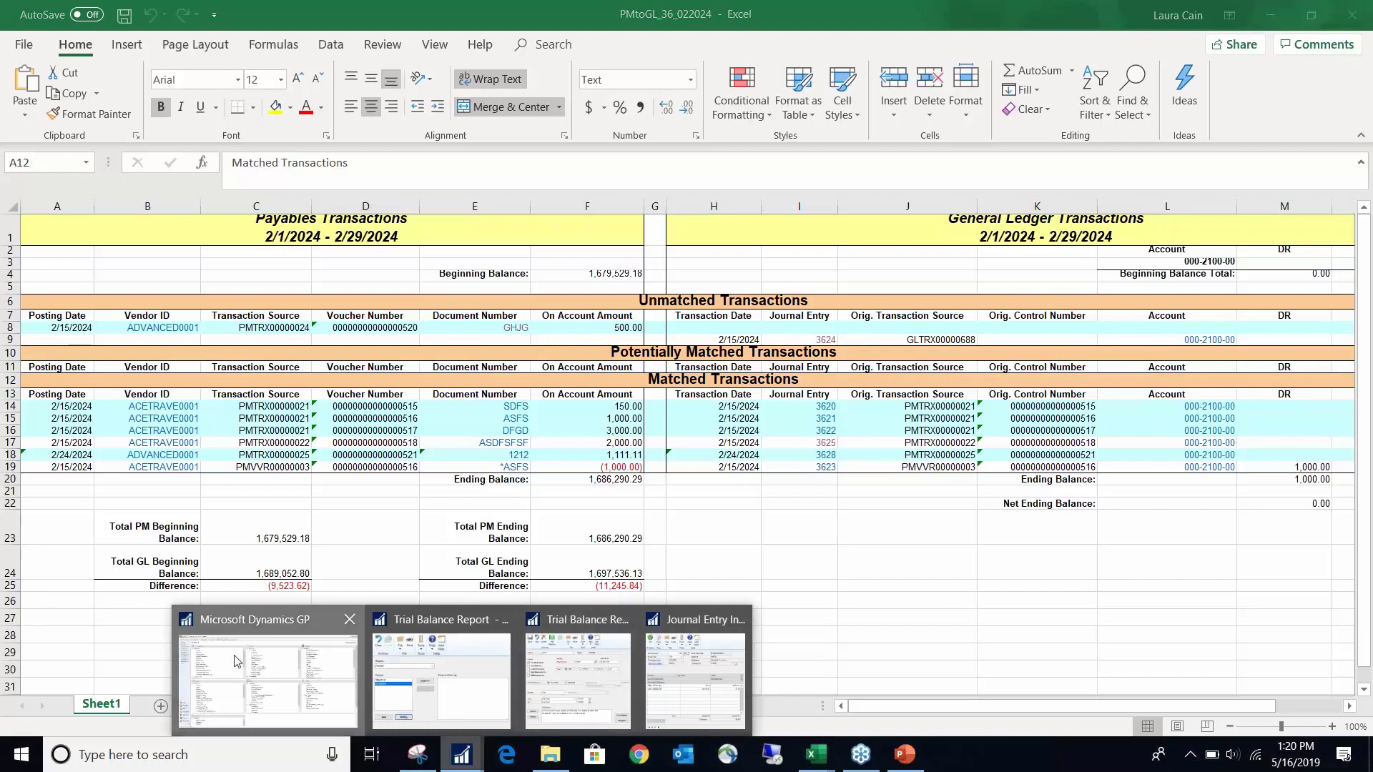
left_click(237, 660)
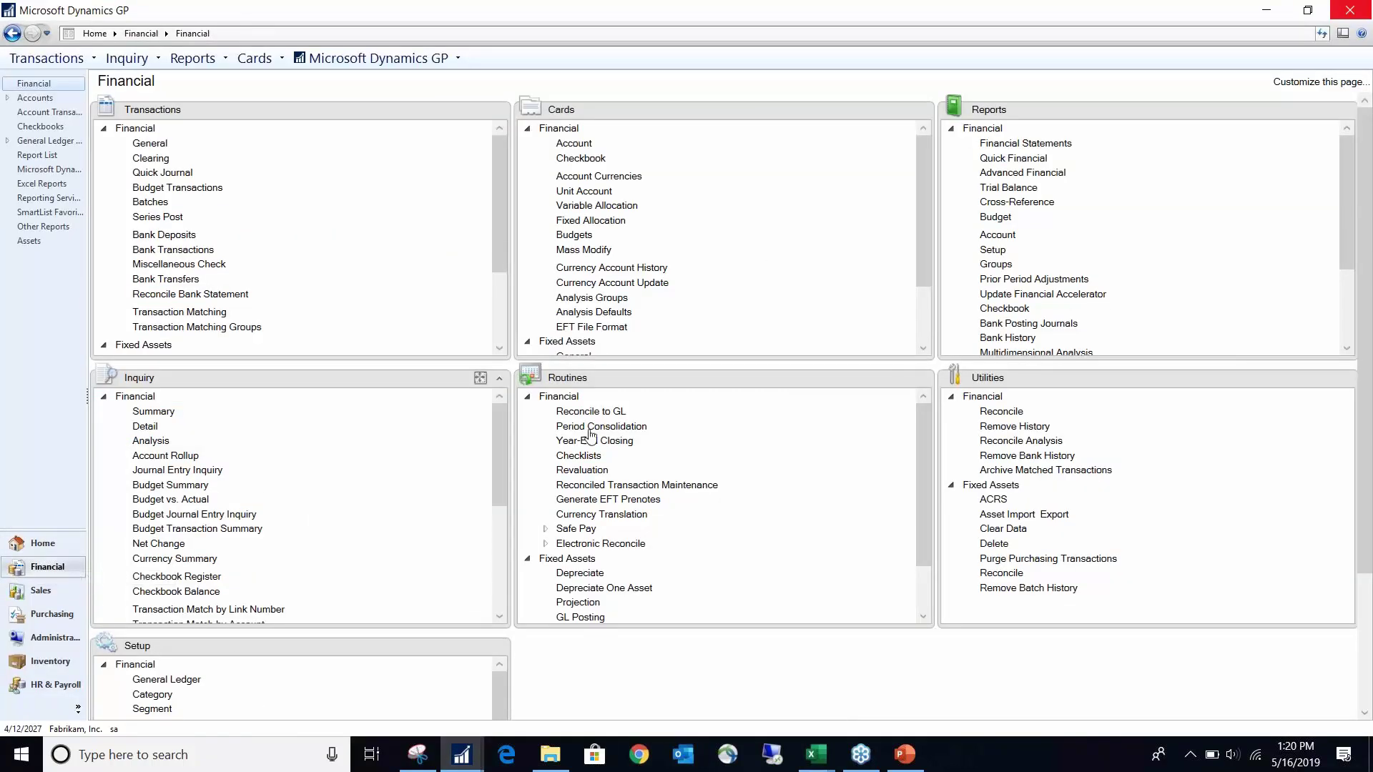
- Set up Reconcile to GL for Bank Reconciliation with checkbook FIRST BANK, account 000-1100-00
left_click(566, 411)
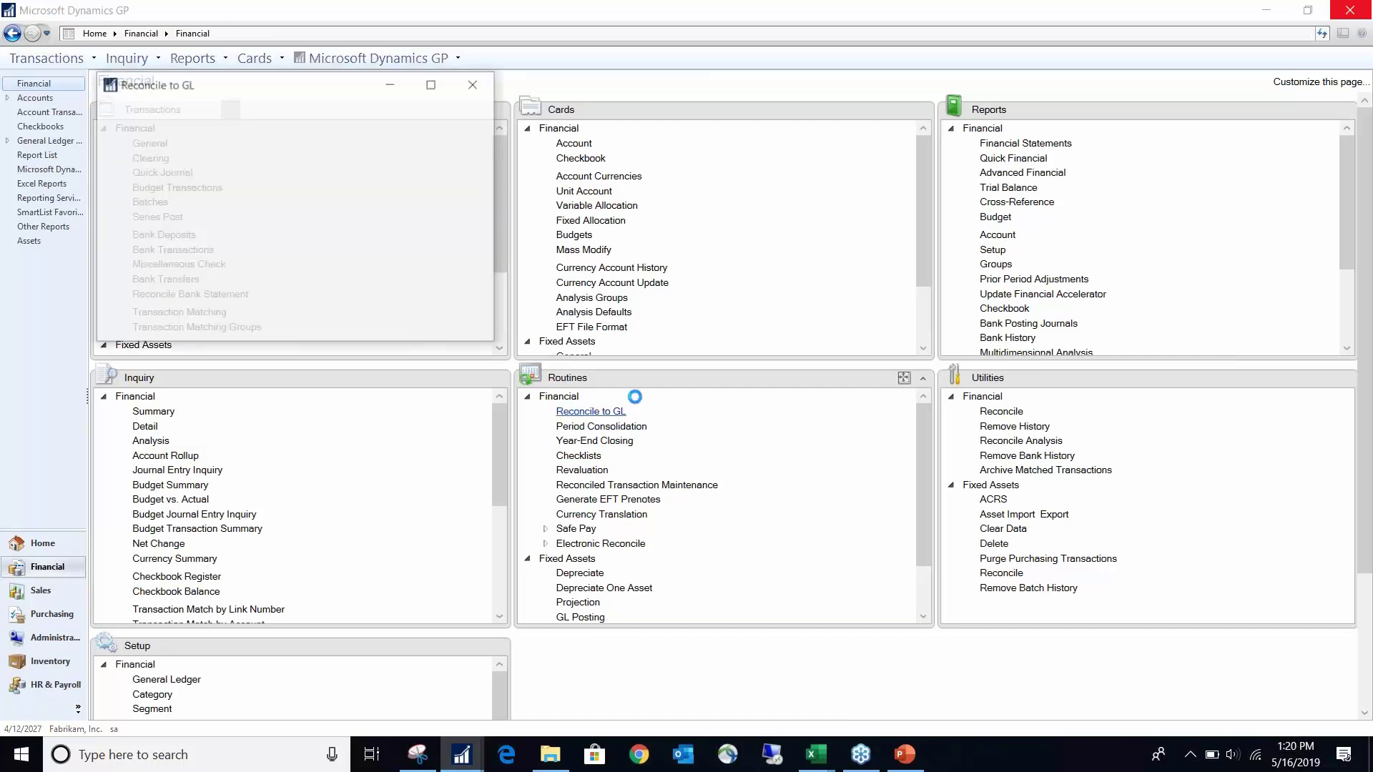
left_click(243, 259)
left_click(221, 301)
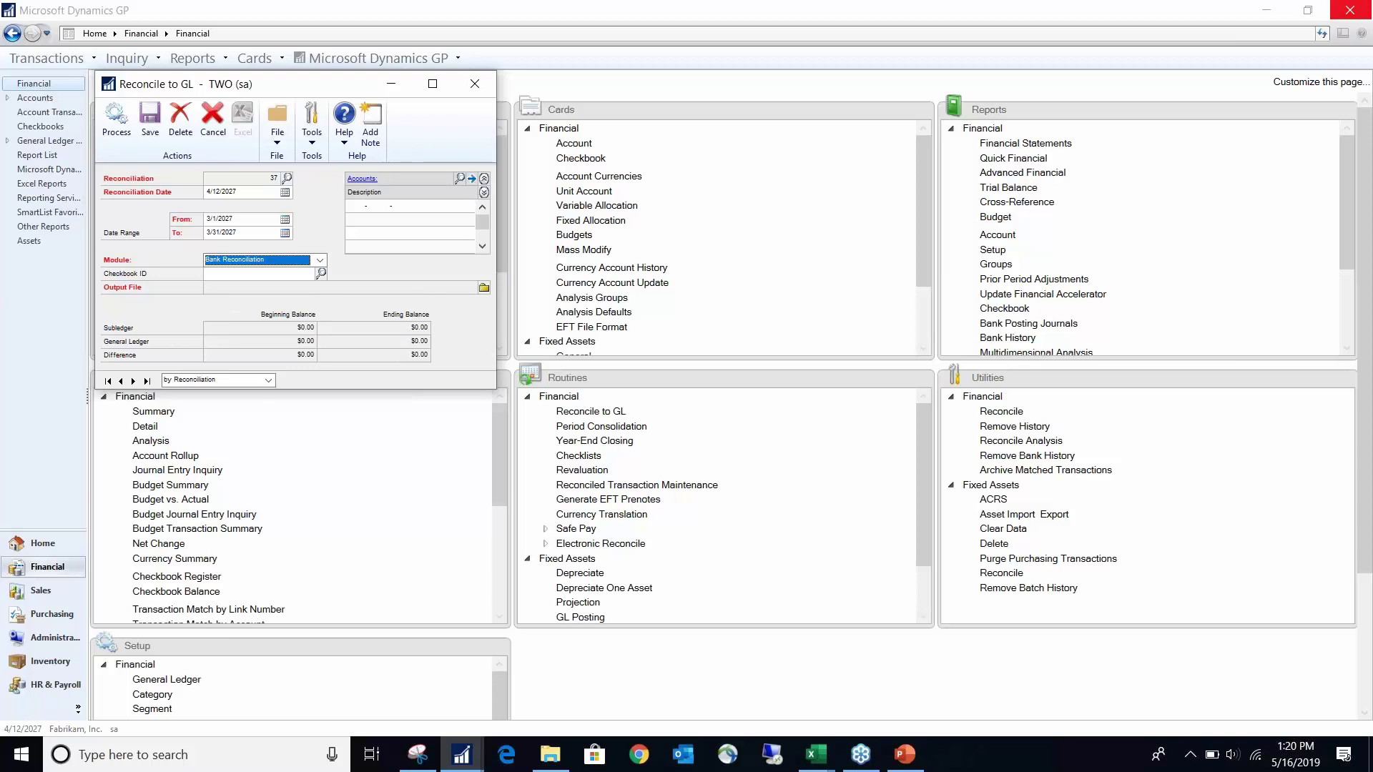
left_click(321, 275)
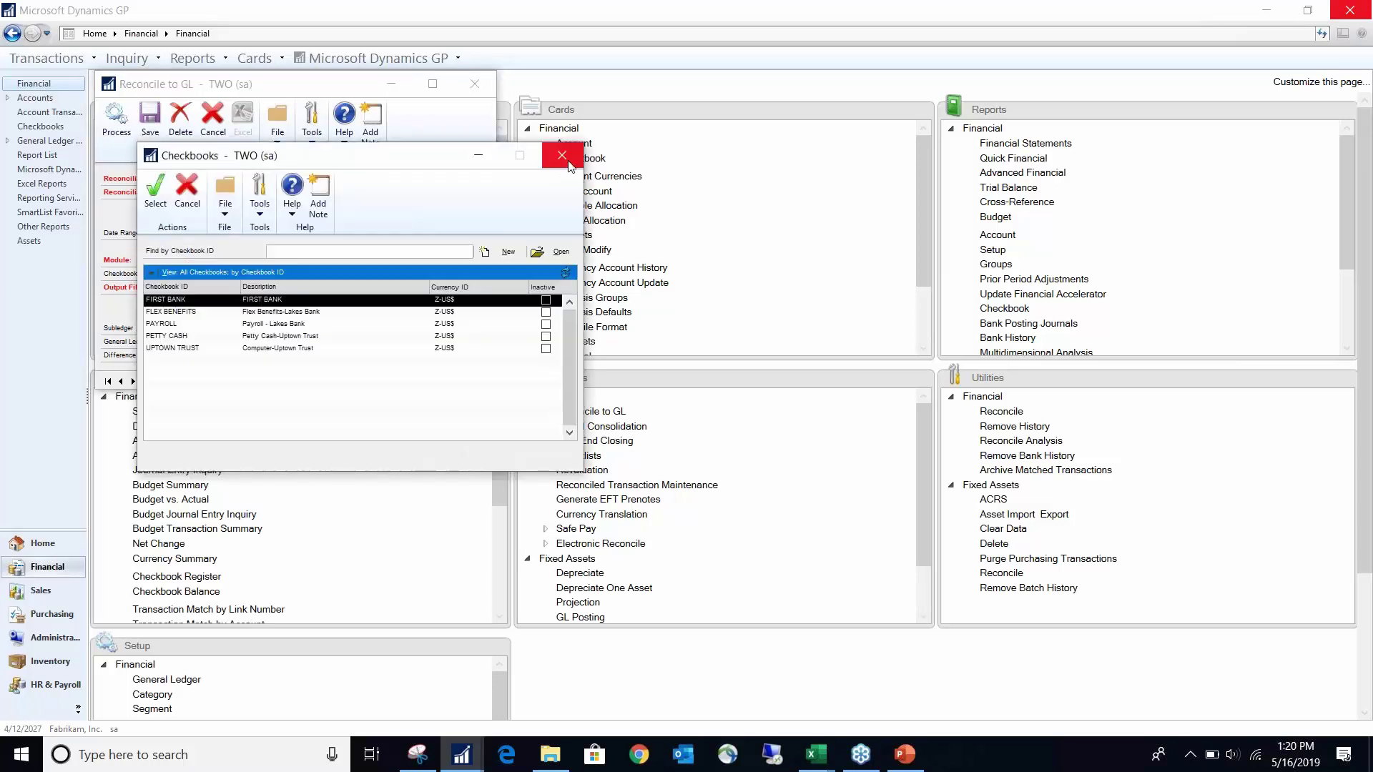
left_click(577, 165)
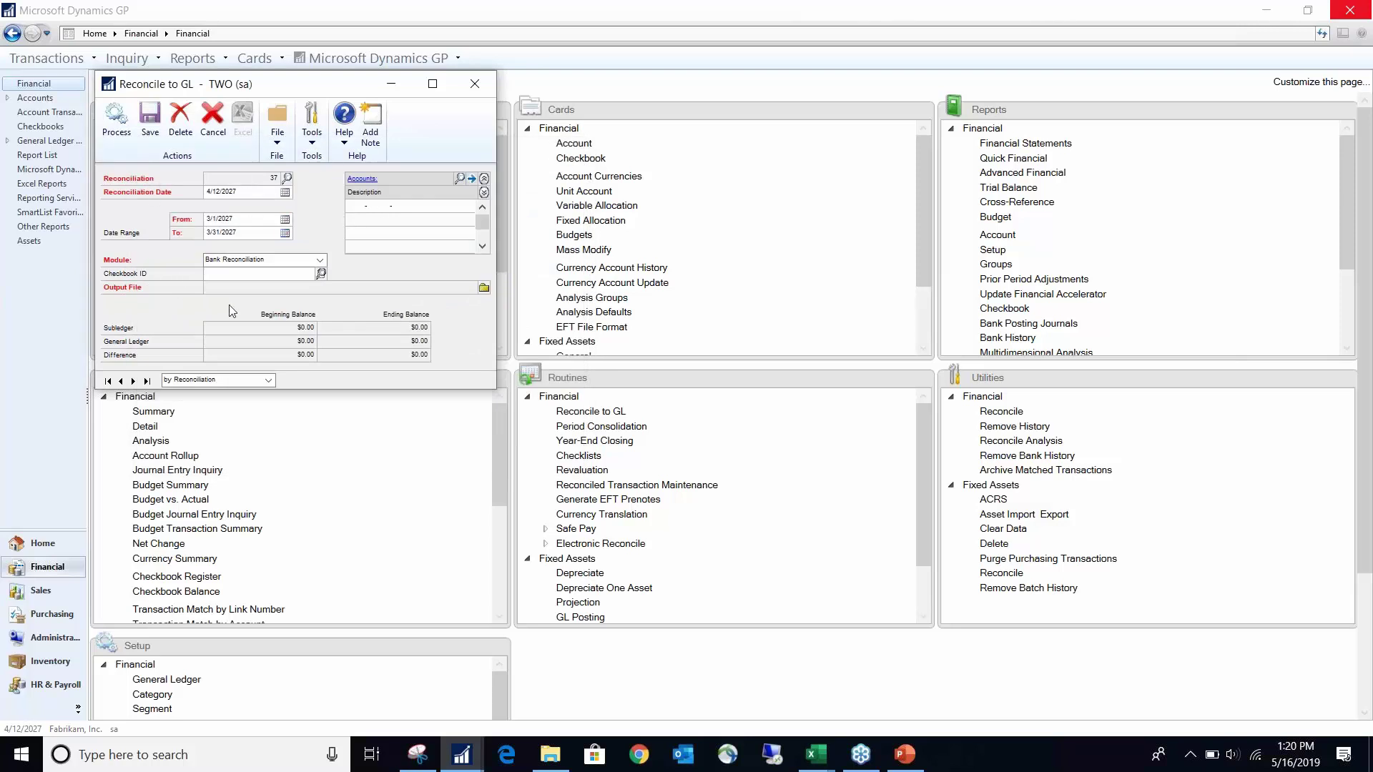
left_click(321, 274)
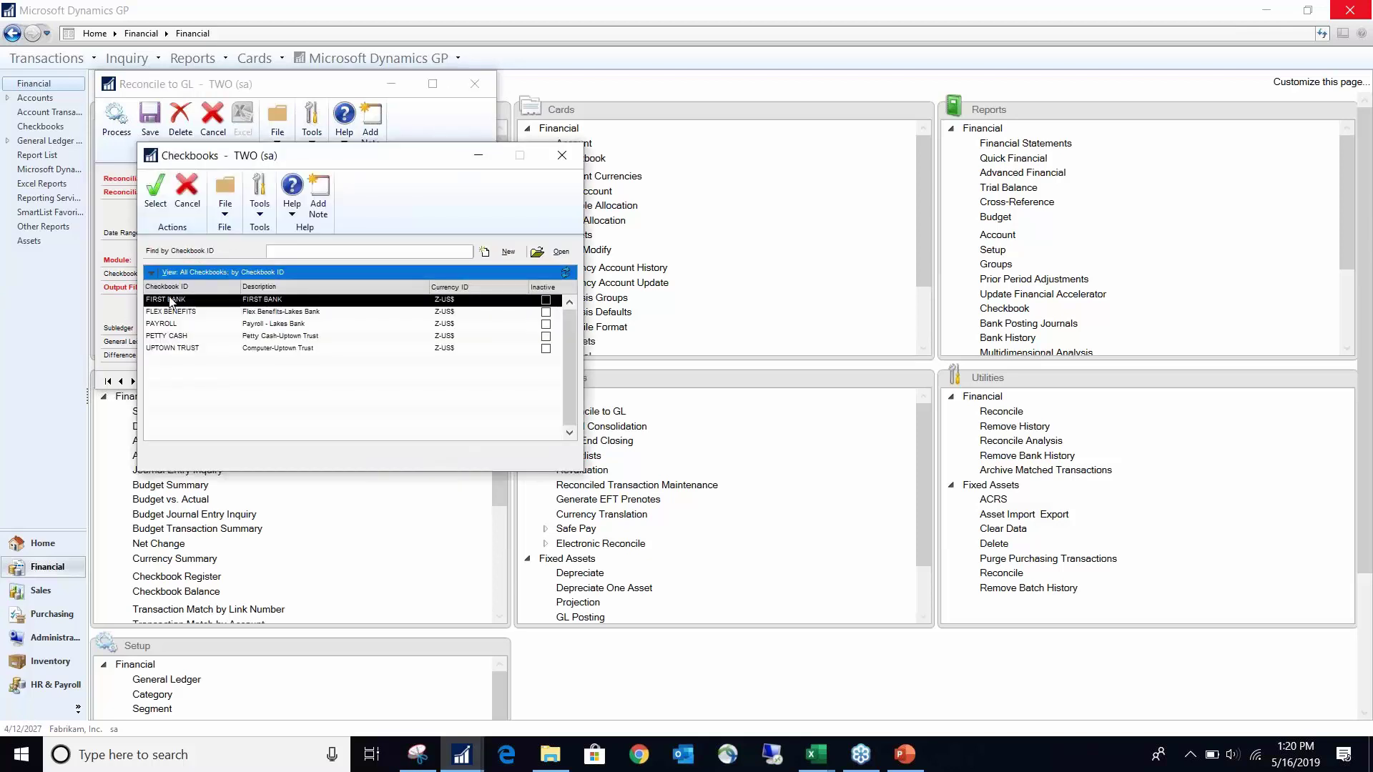
double_click(171, 300)
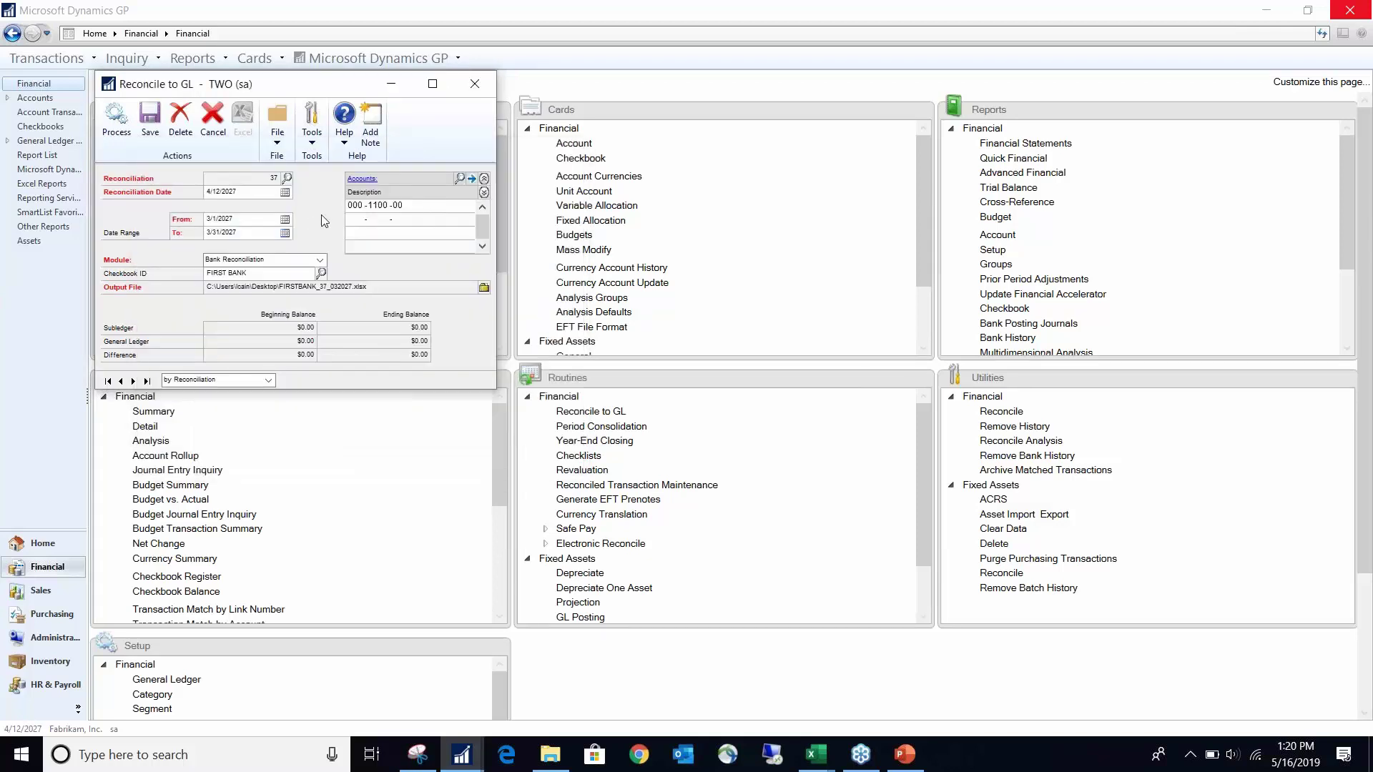
- Switch the module to Receivables Management and select account 000-1200-00
left_click(259, 259)
left_click(244, 290)
left_click(368, 206)
left_click(460, 179)
left_click(308, 342)
left_click(295, 404)
scroll(308, 404, "down", 2)
double_click(317, 383)
- Save the RMtoGL_37_032027.xlsx output file to the Desktop, keeping Receivables Management
left_click(485, 288)
left_click(148, 227)
left_click(589, 423)
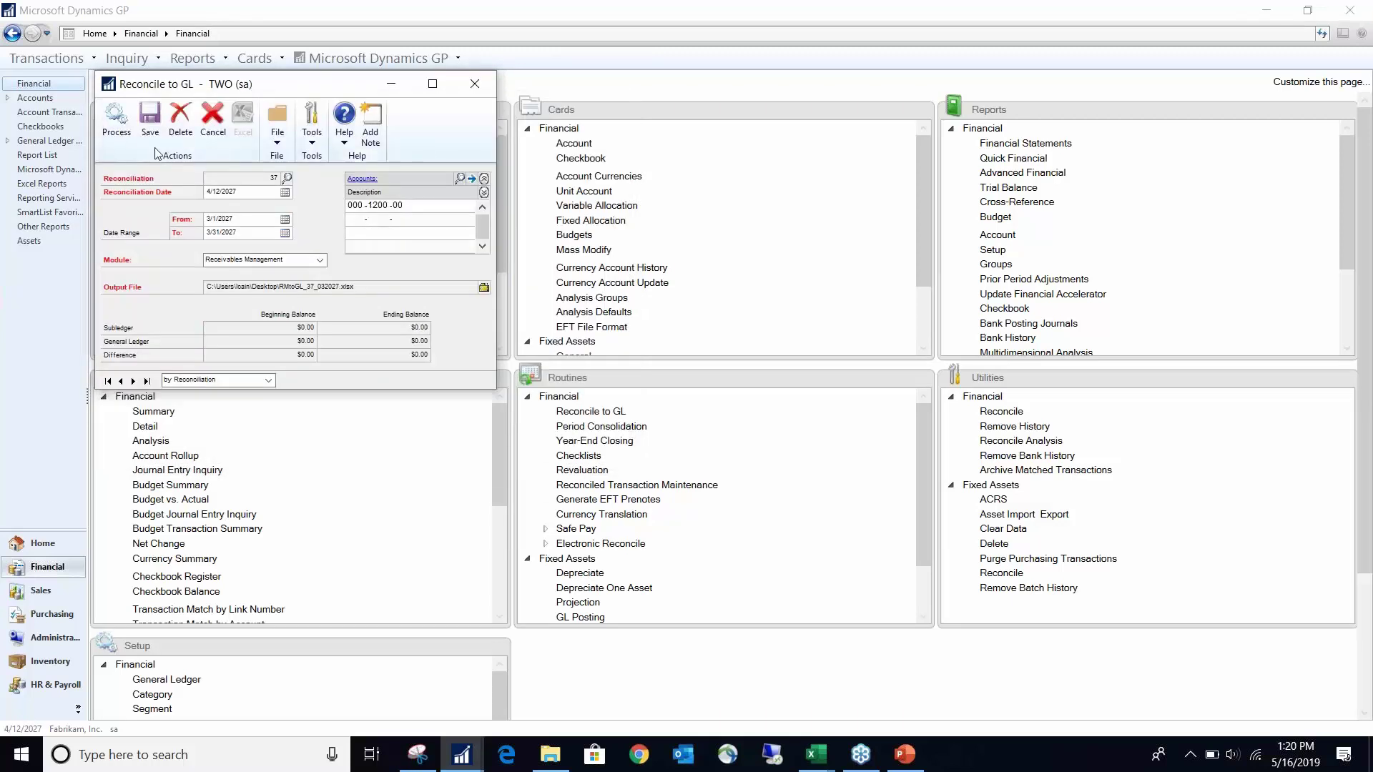
left_click(250, 261)
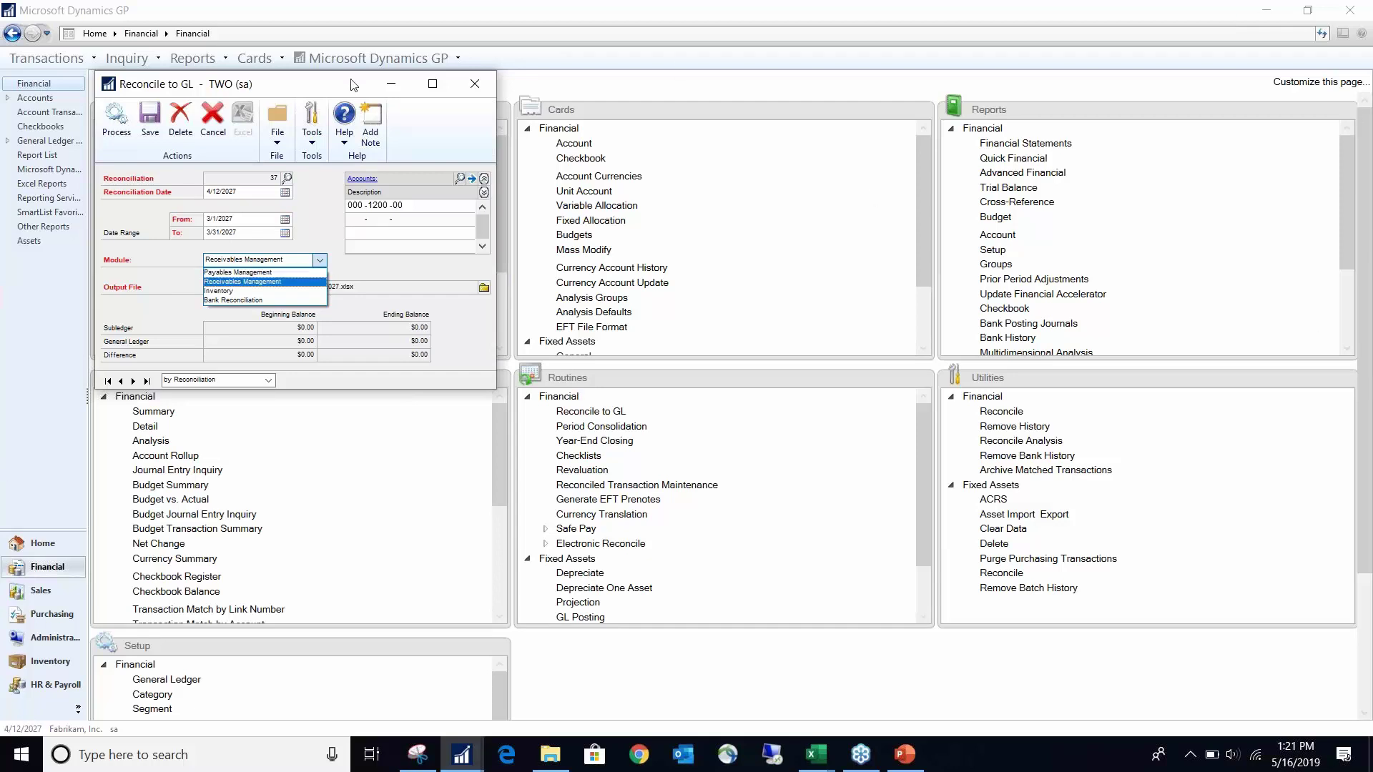
left_click(476, 89)
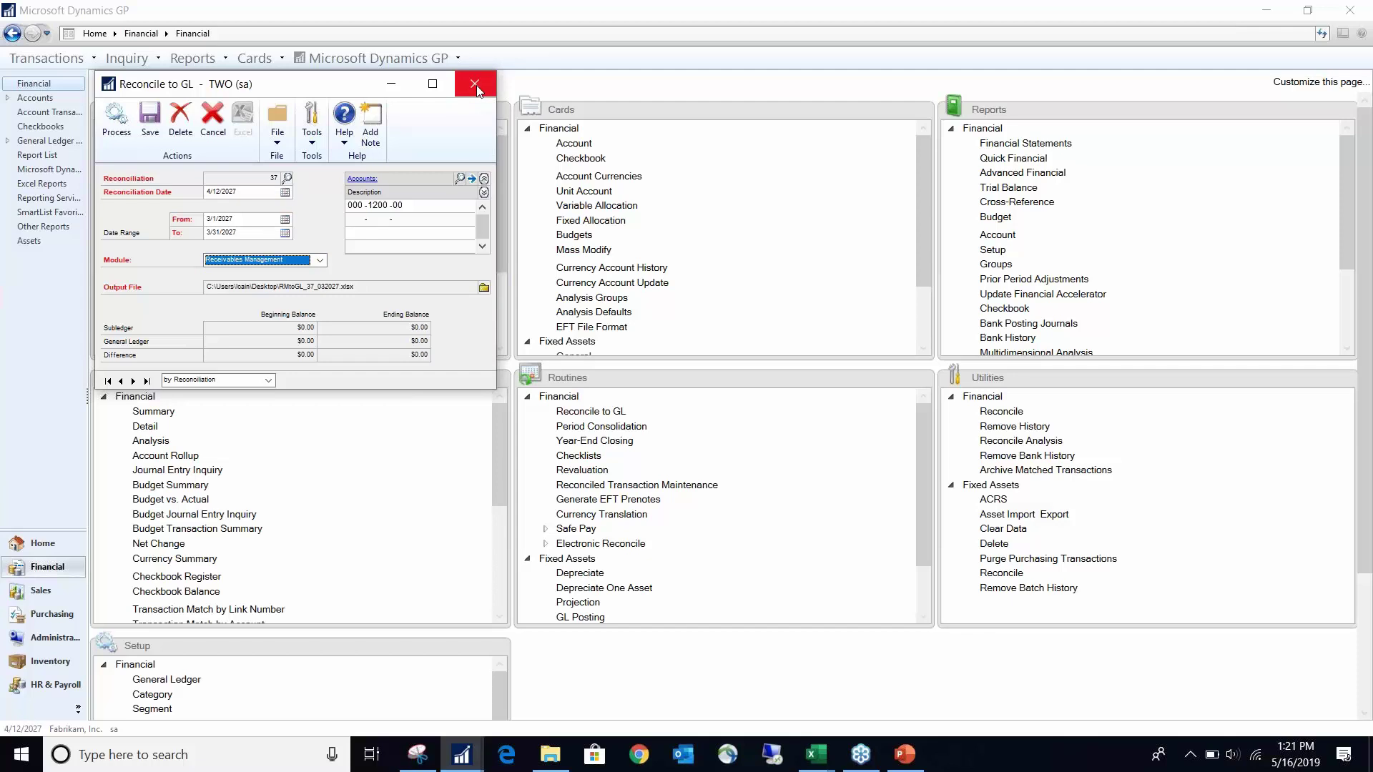
- Discard the Reconcile to GL changes and bring back Trial Balance Report Options for 000-2100-00
left_click(477, 84)
left_click(699, 424)
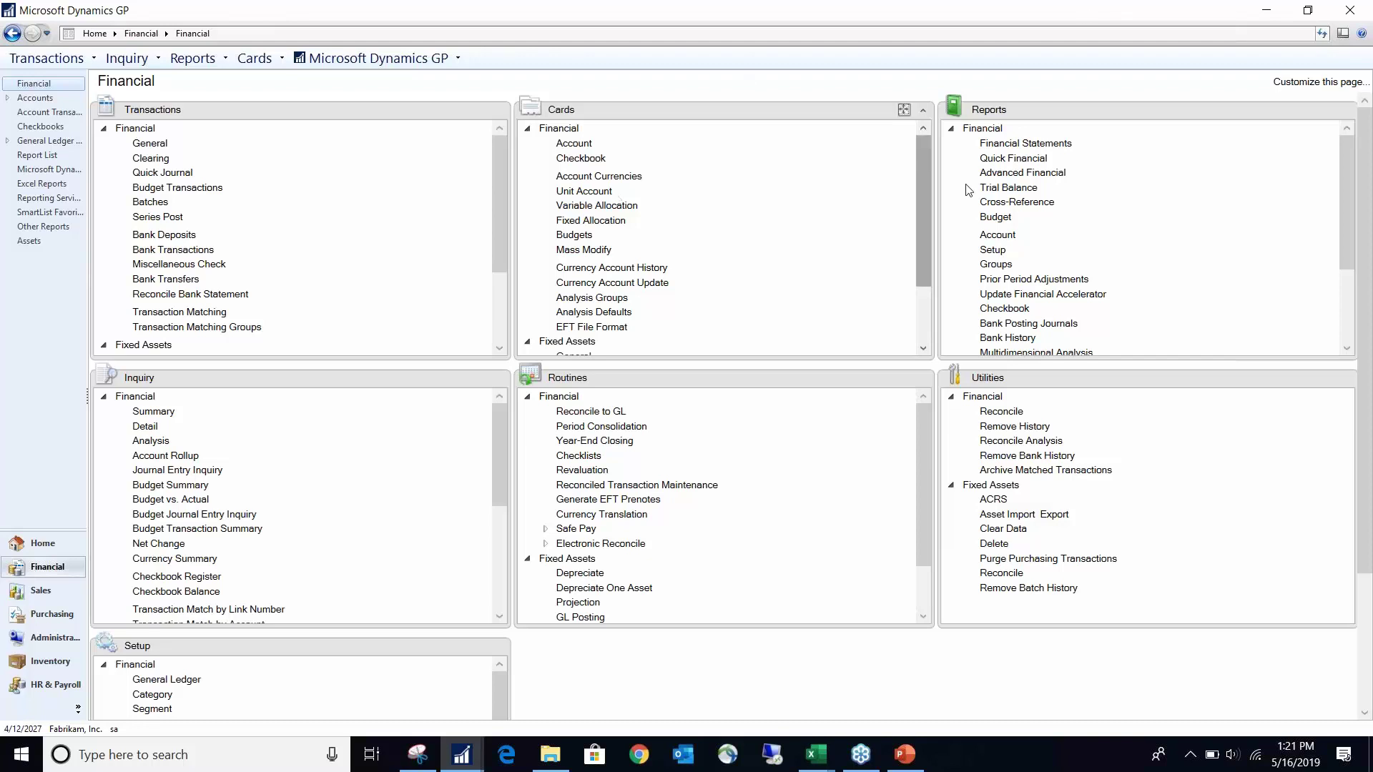
left_click(474, 751)
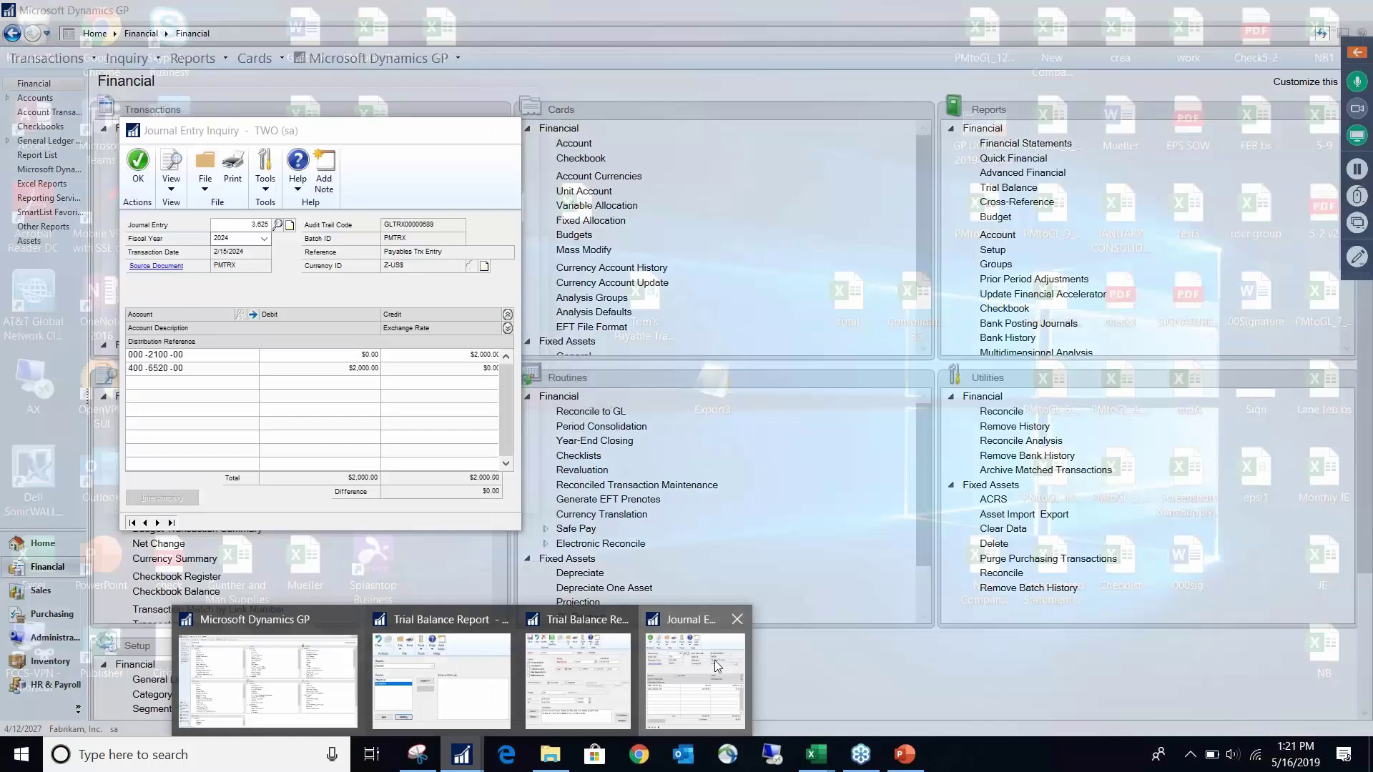
left_click(714, 659)
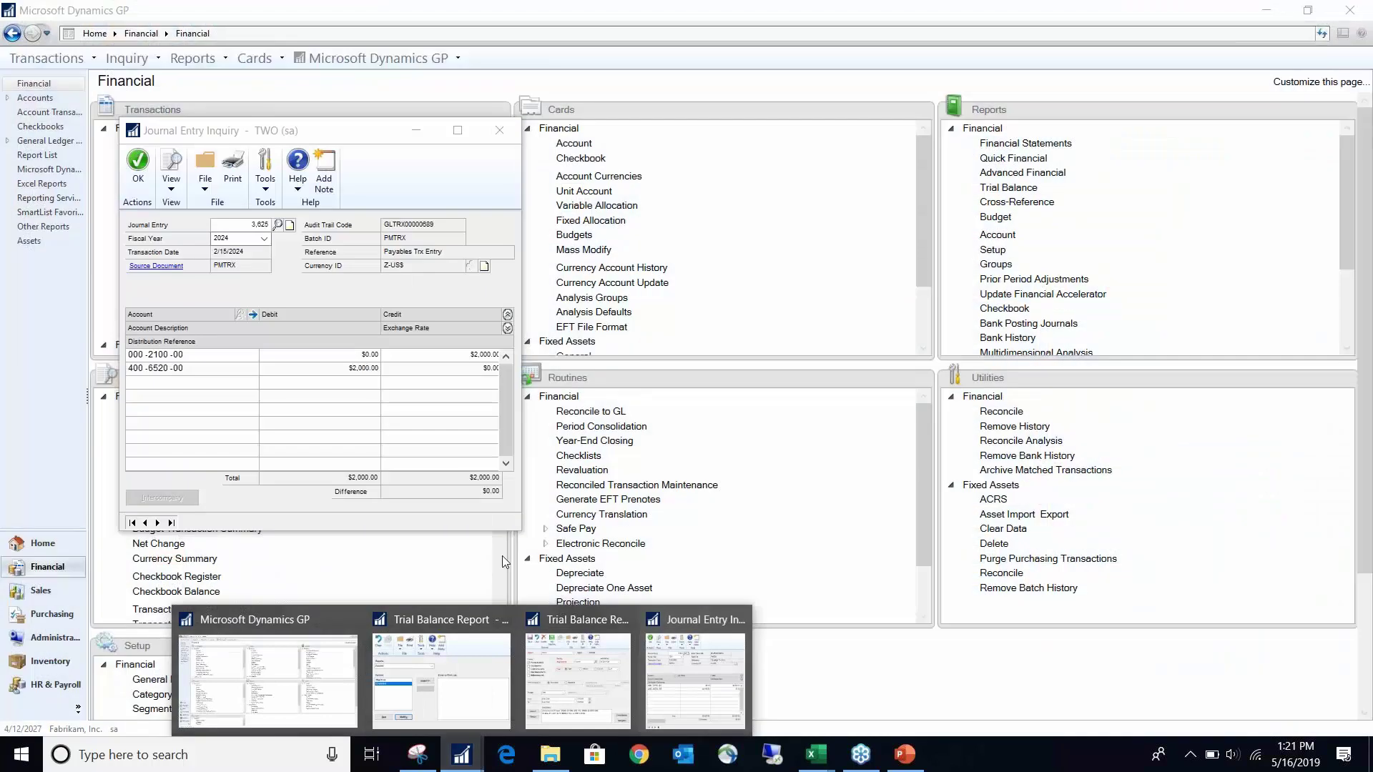
left_click(567, 715)
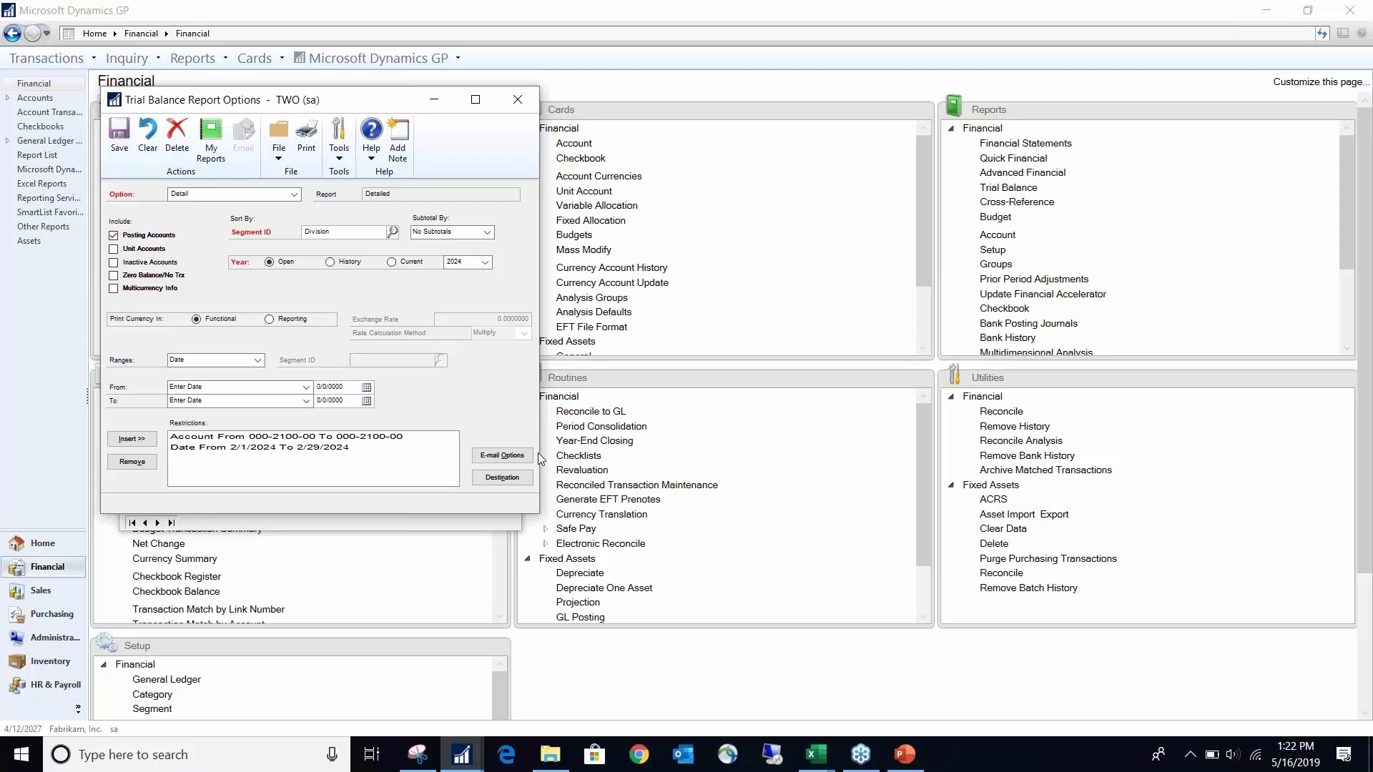
- Reopen Reconcile to GL for Payables Management, account 000-2100-00, output PMtoGL_37_032027.xlsx
left_click(585, 422)
left_click(591, 412)
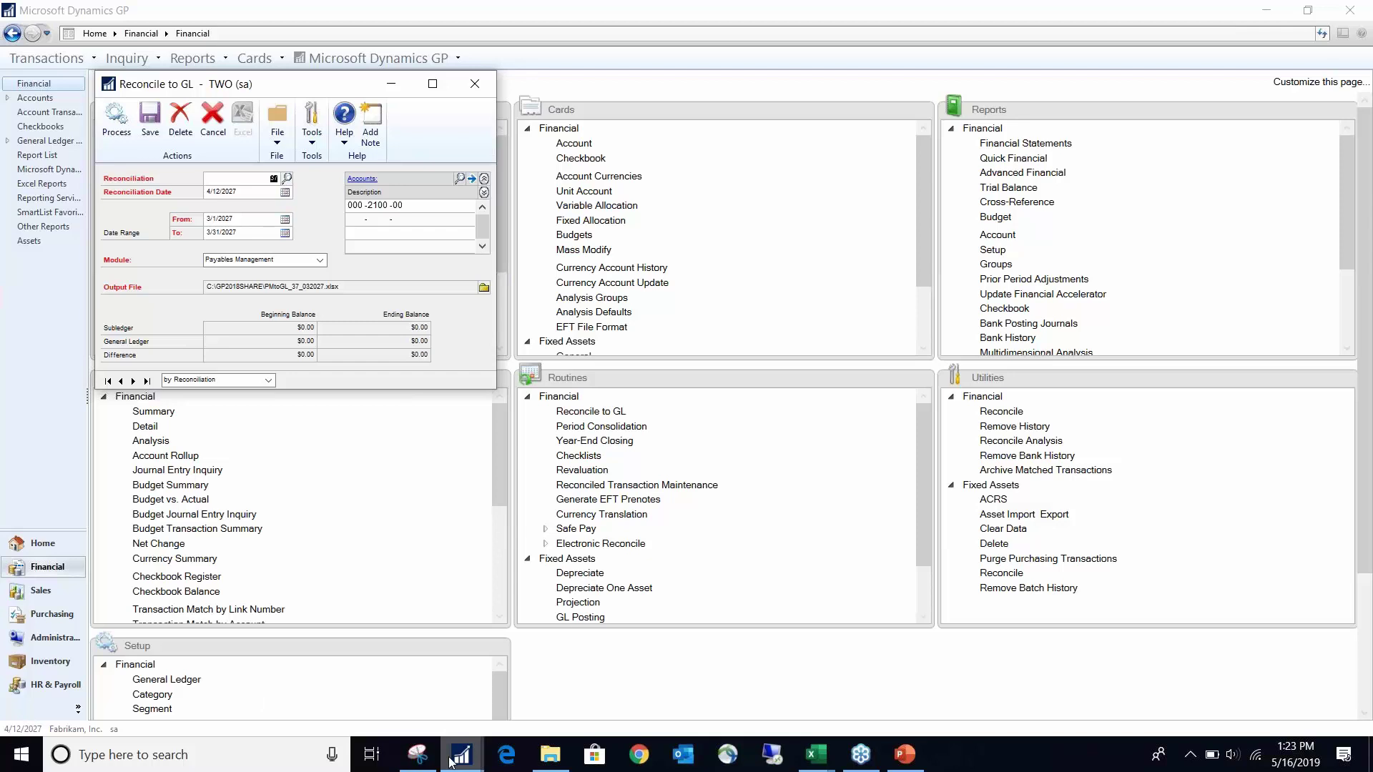
mouse_move(550, 766)
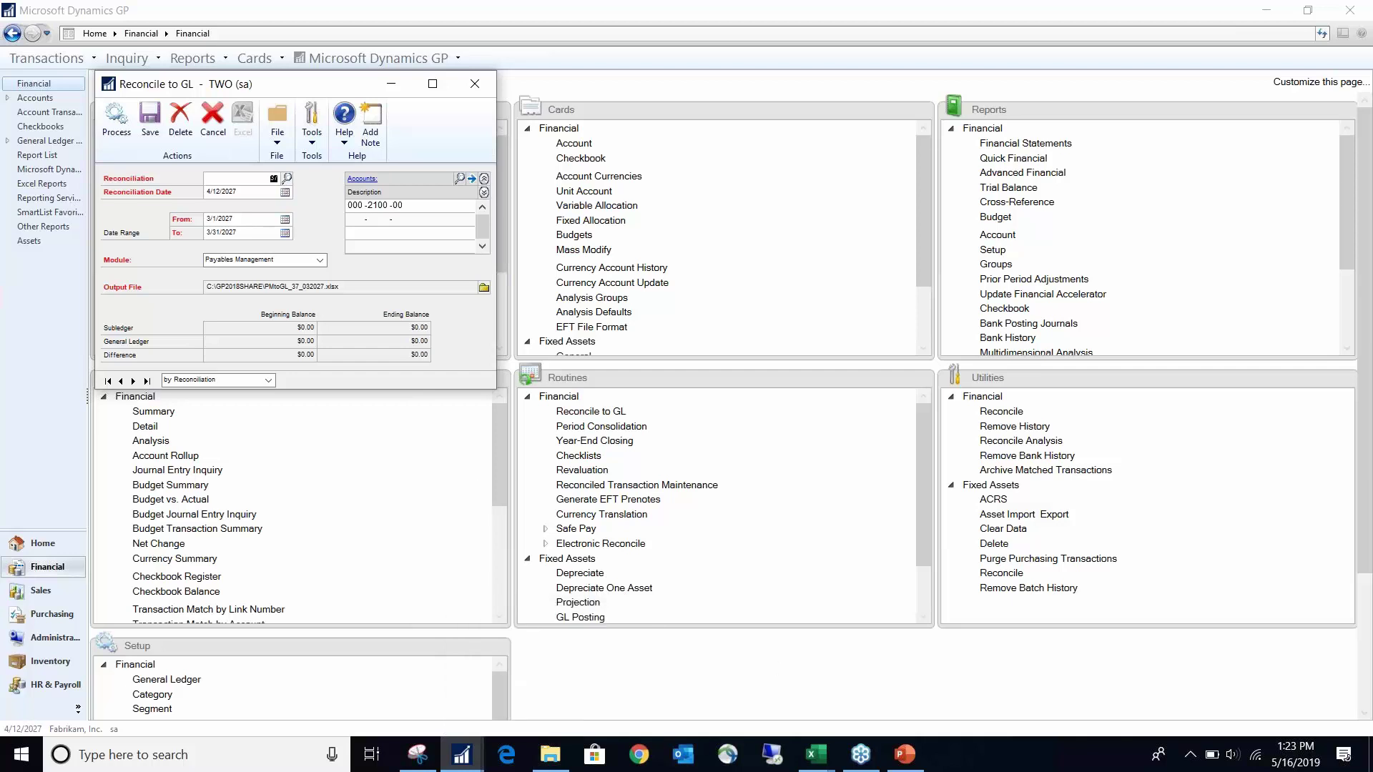
left_click(817, 754)
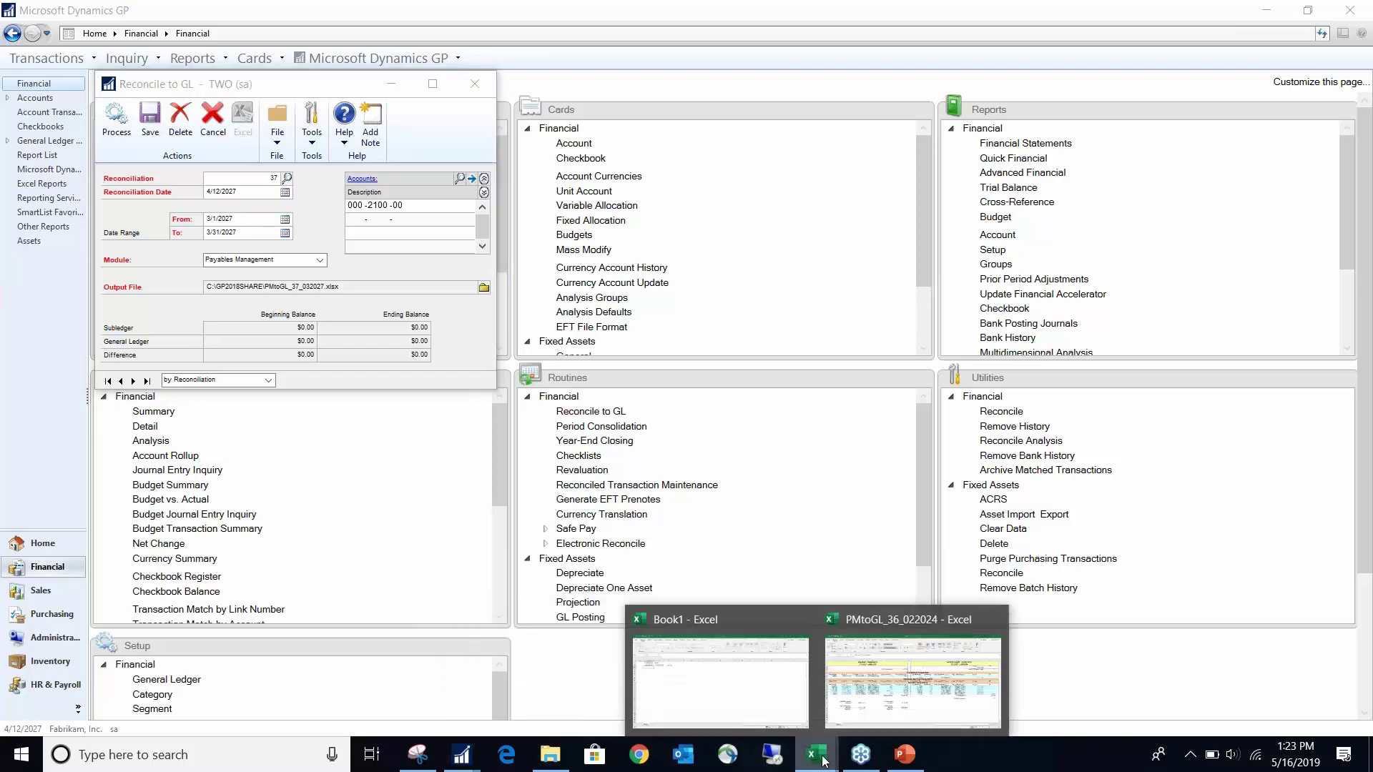
- Show the PMtoGL_36_022024 Potentially Matched and Matched sections, declining the SDFS link security notice
left_click(923, 689)
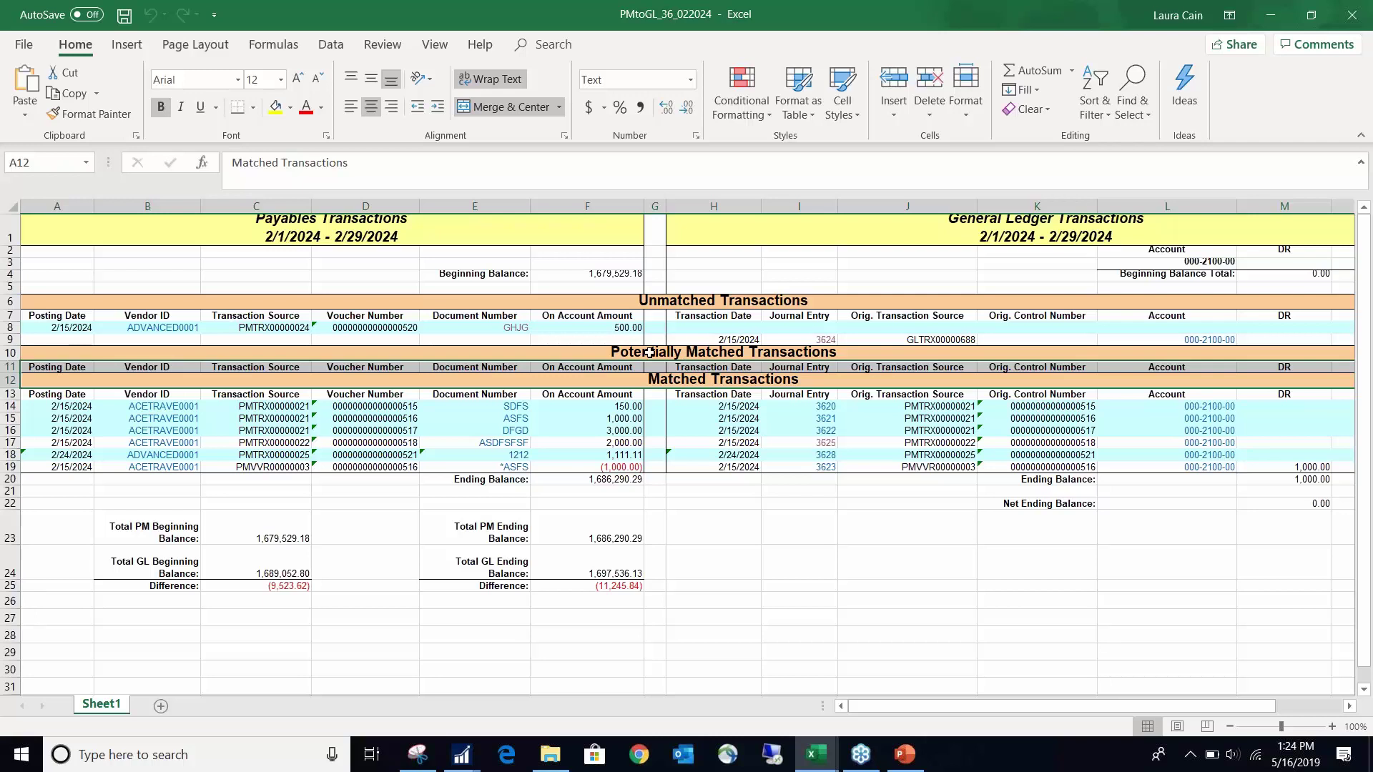
left_click(648, 353)
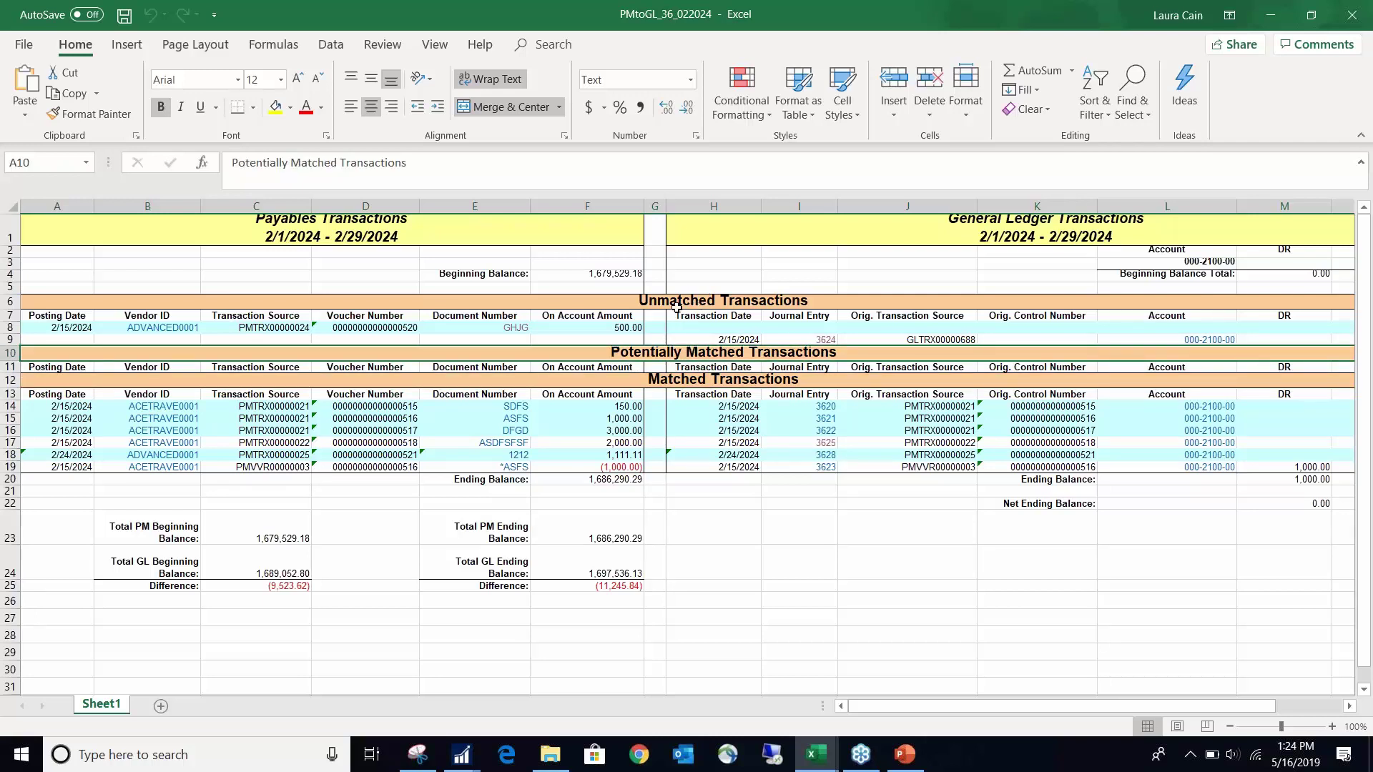
left_click(685, 384)
left_click(527, 410)
left_click(806, 458)
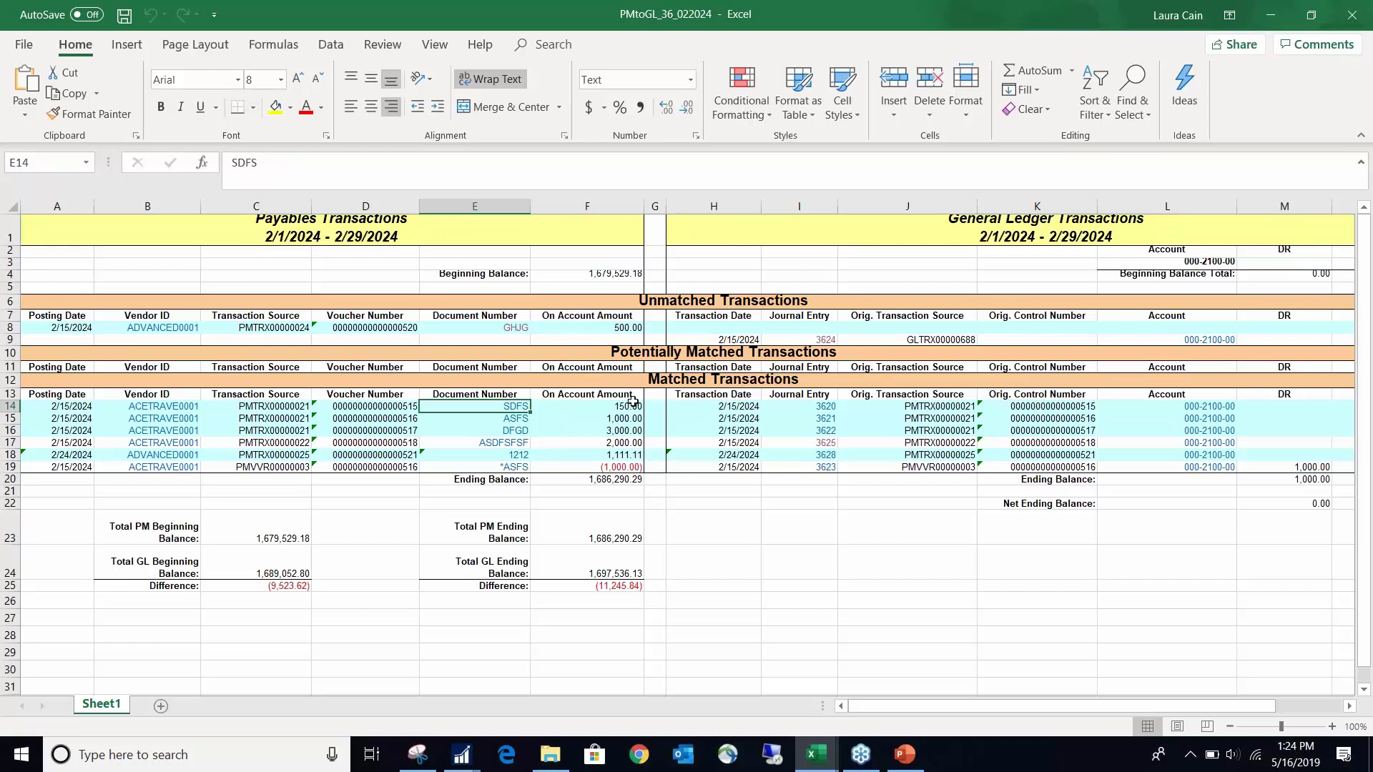
- Select F14:F18 to view the matched amounts' sum, then highlight the Journal Entry and Orig. Transaction Source columns
left_click_drag(623, 409, 616, 468)
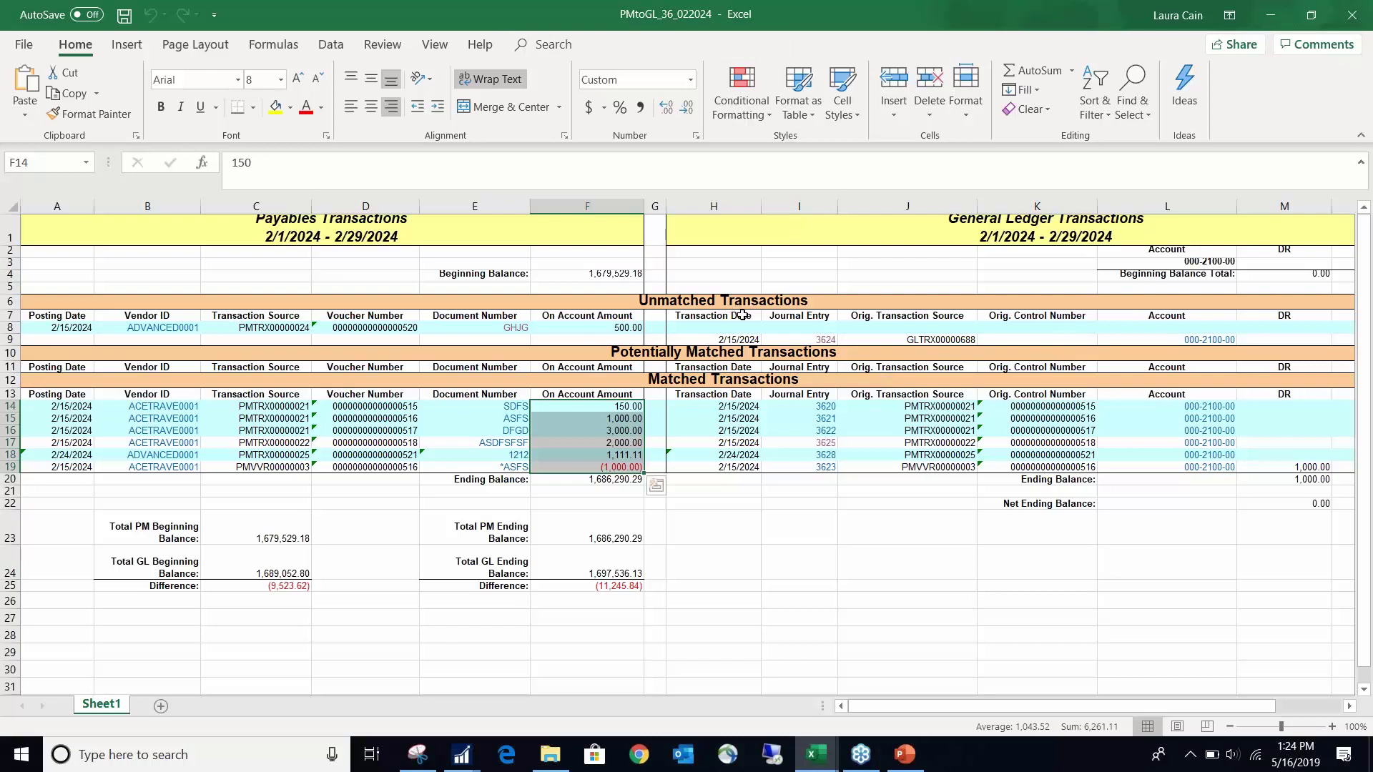
left_click(835, 369)
left_click(925, 367)
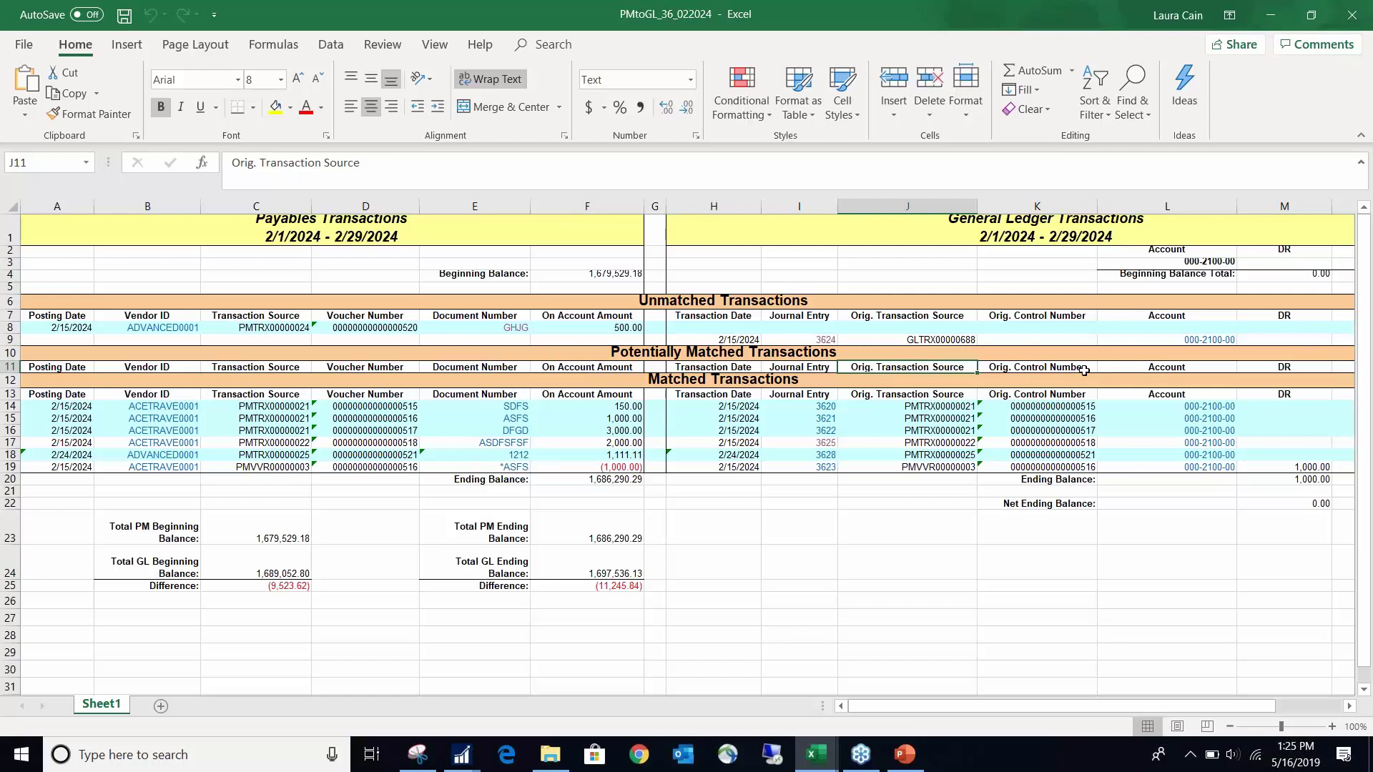
left_click(934, 349)
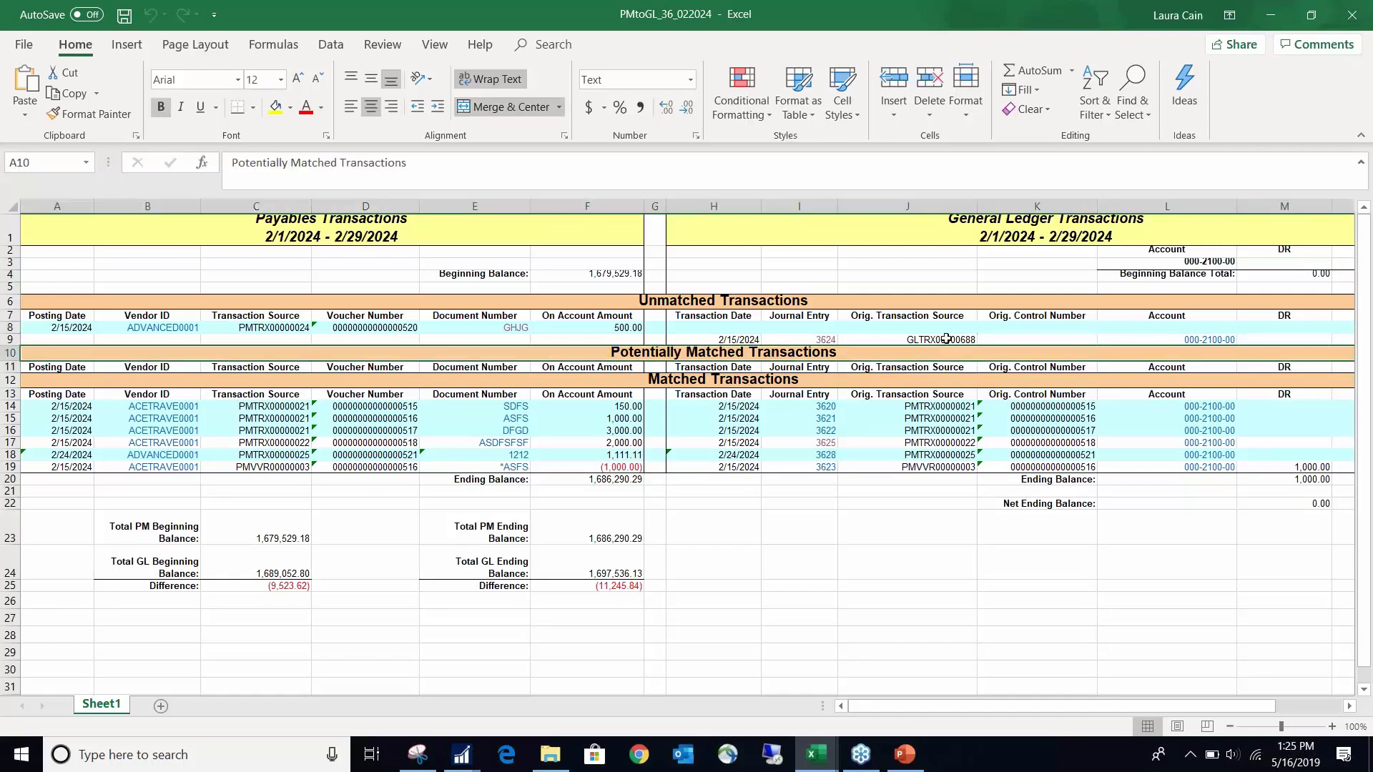